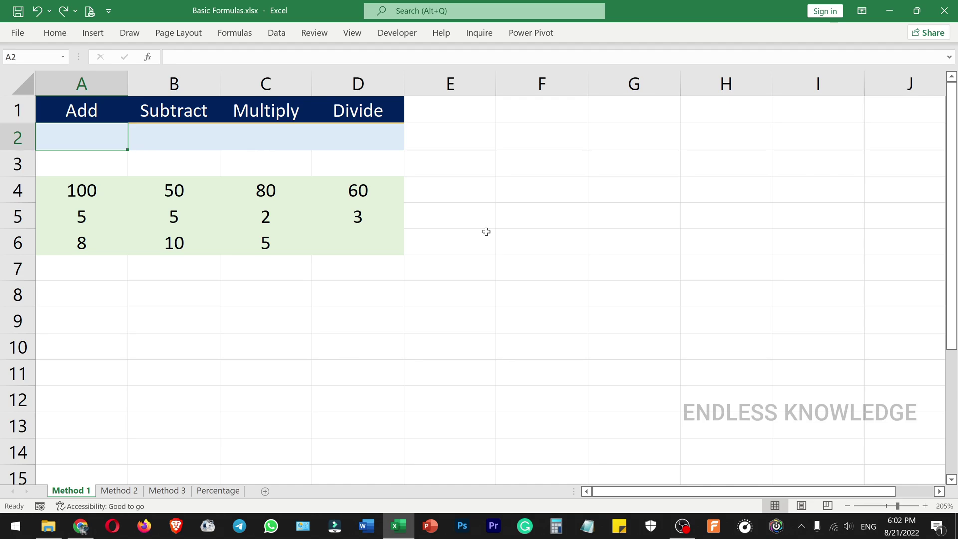
pyautogui.click(167, 490)
pyautogui.click(122, 491)
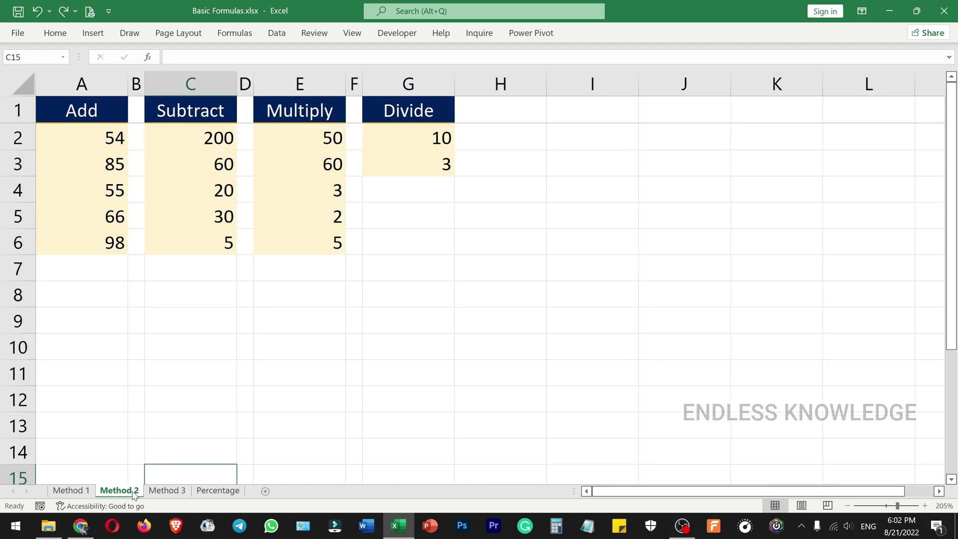
pyautogui.click(71, 490)
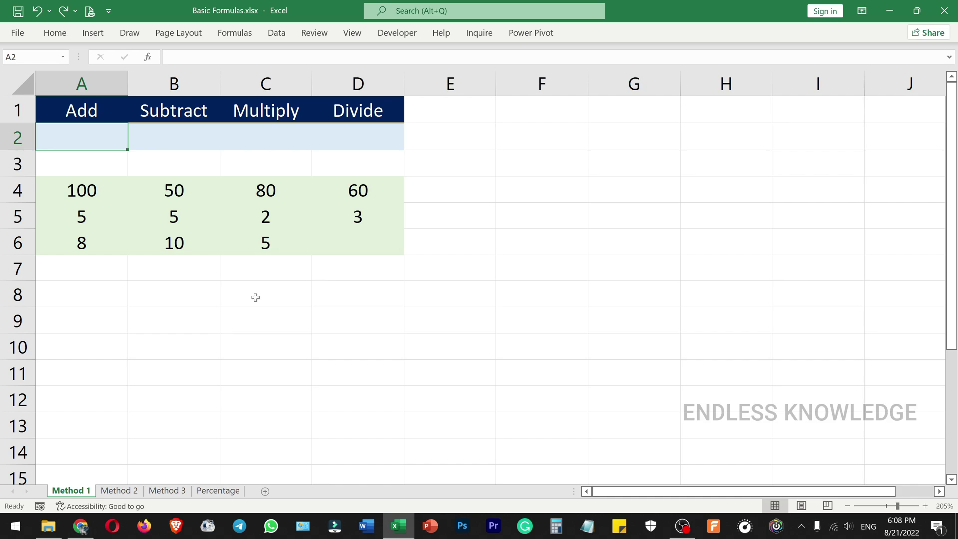
# - Add three typed numbers in cell A2 with the formula =4+5+6
pyautogui.write('=')
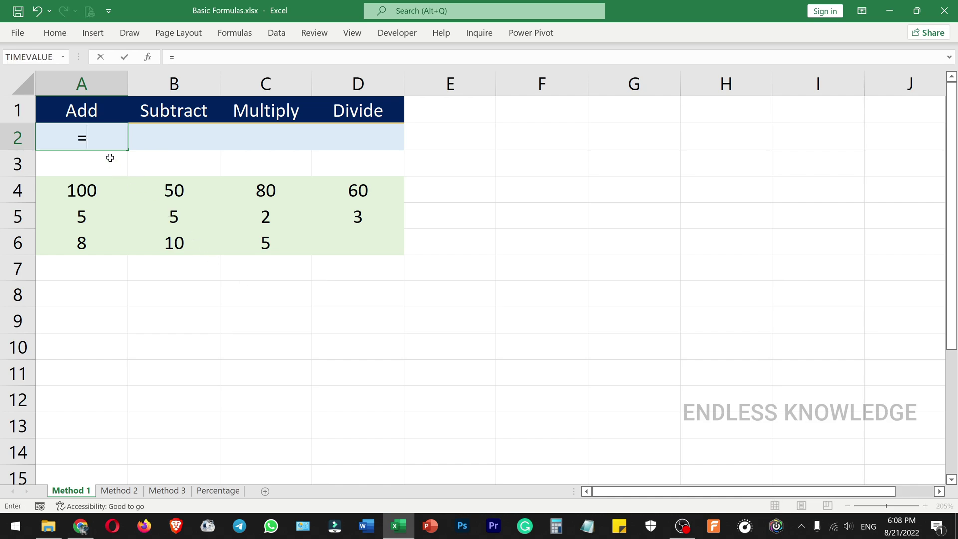
pyautogui.write('4+5+6')
pyautogui.press('Return')
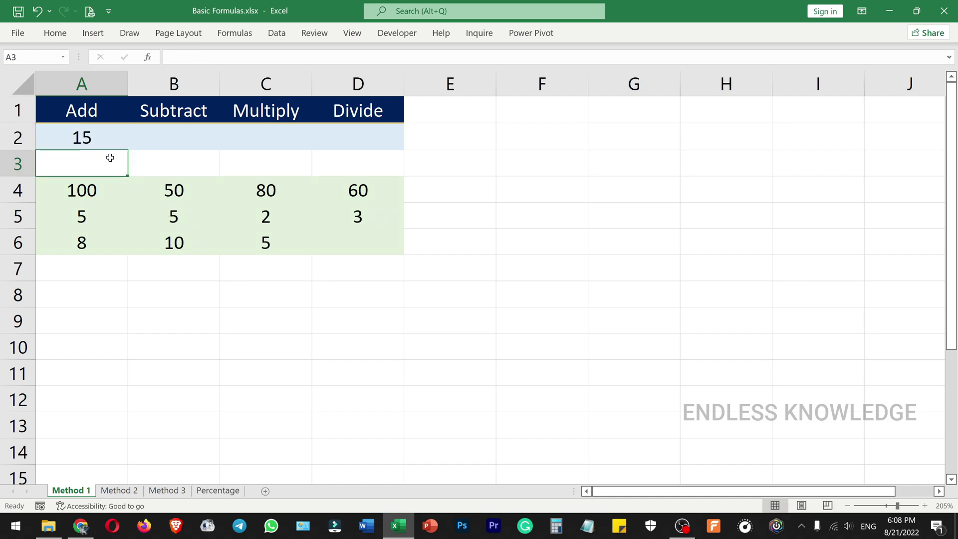
# - Add the three values in column A using cell references, with the formula =A4+A5+A6 in cell A7
pyautogui.click(103, 261)
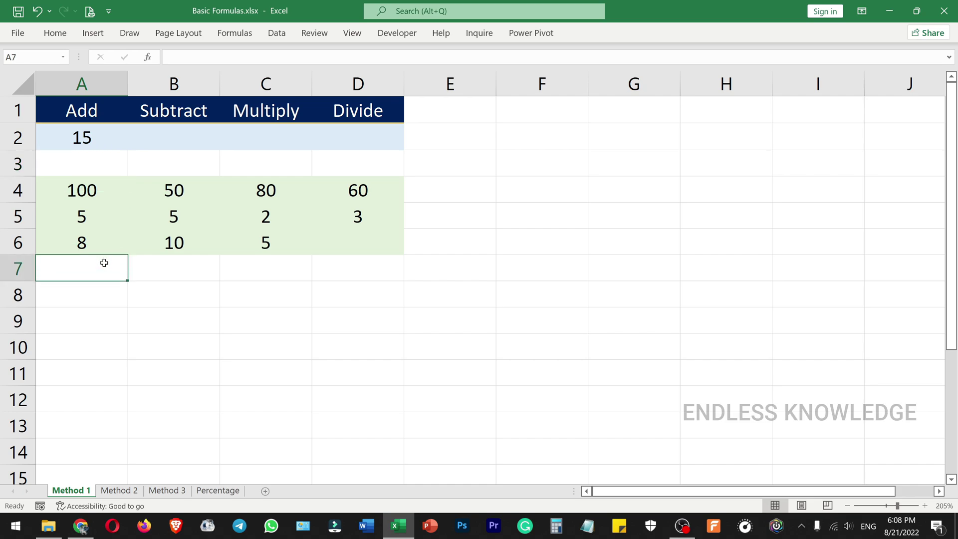
pyautogui.write('=')
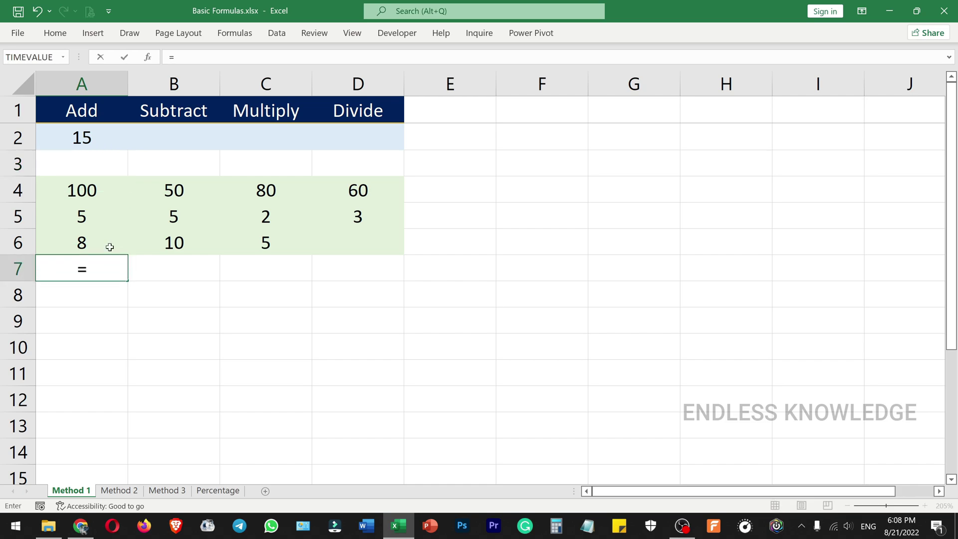
pyautogui.click(90, 190)
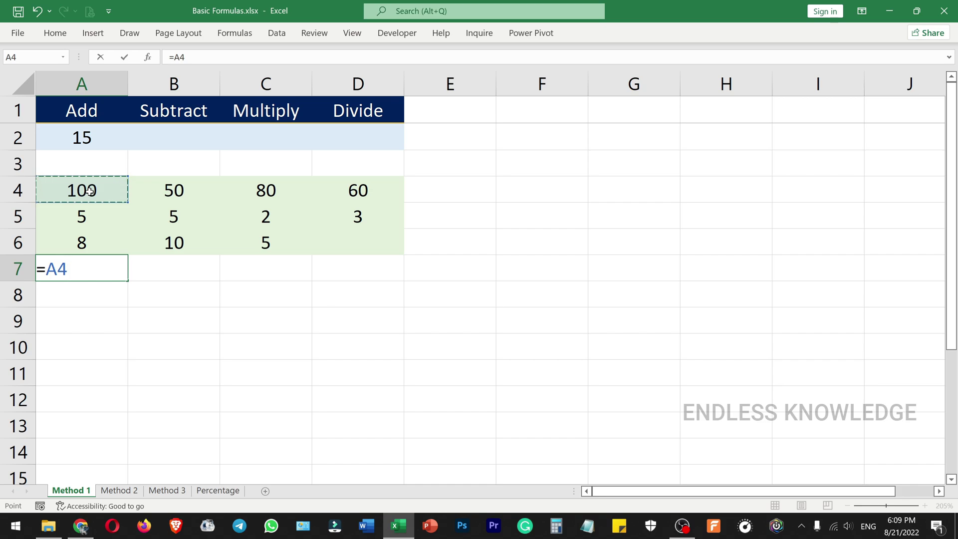
pyautogui.write('+')
pyautogui.press('Up')
pyautogui.press('Up')
pyautogui.write('+')
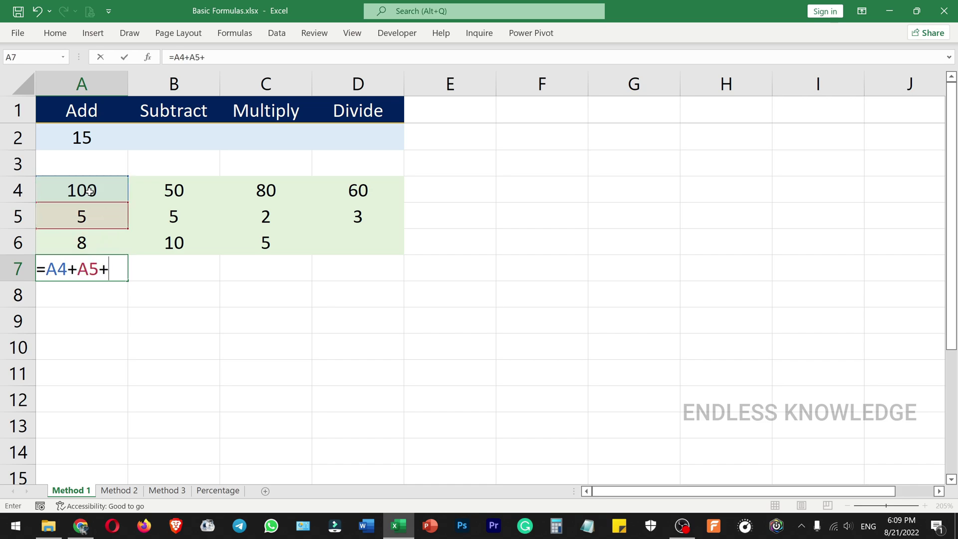
pyautogui.press('Up')
pyautogui.press('Return')
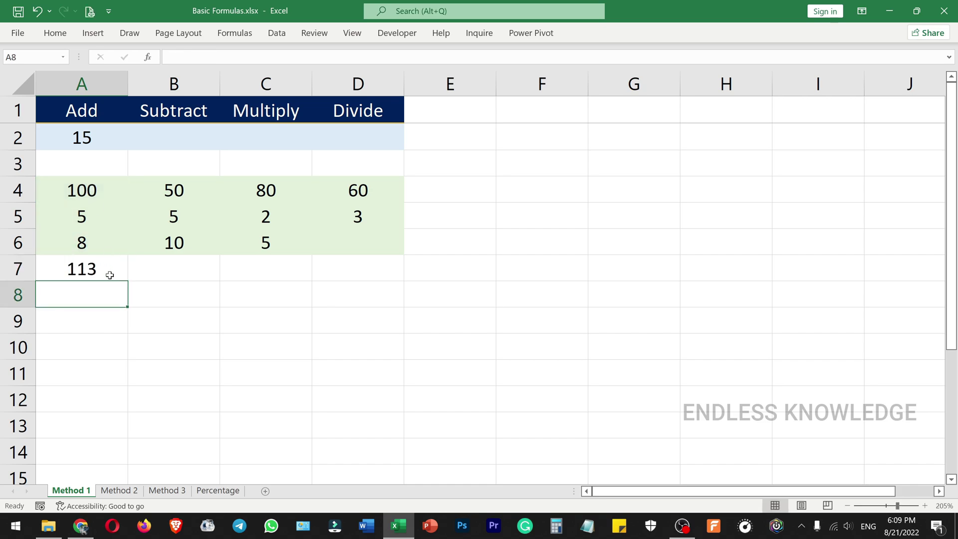
pyautogui.click(110, 275)
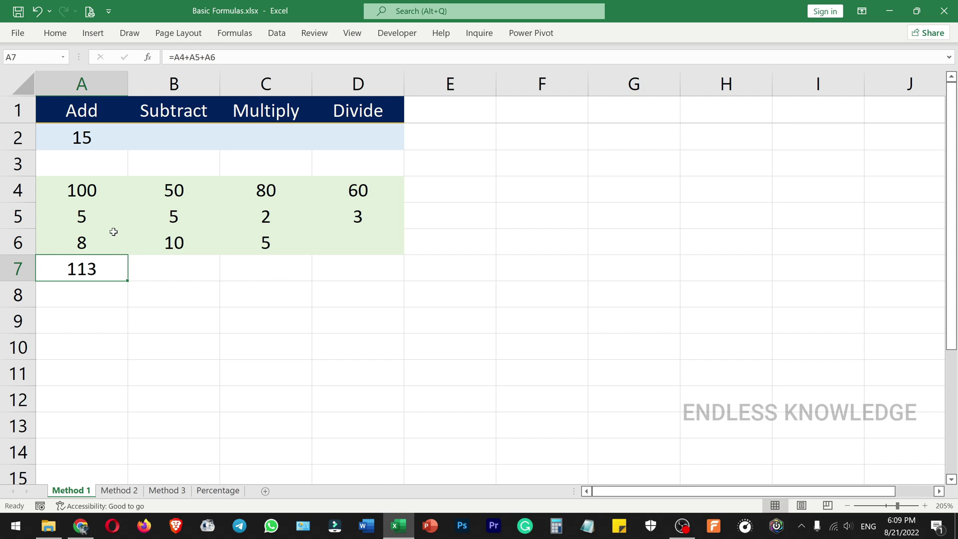
# - Start a SUM function in cell A8
pyautogui.click(103, 203)
pyautogui.moveTo(104, 203); pyautogui.dragTo(102, 250)
pyautogui.click(100, 263)
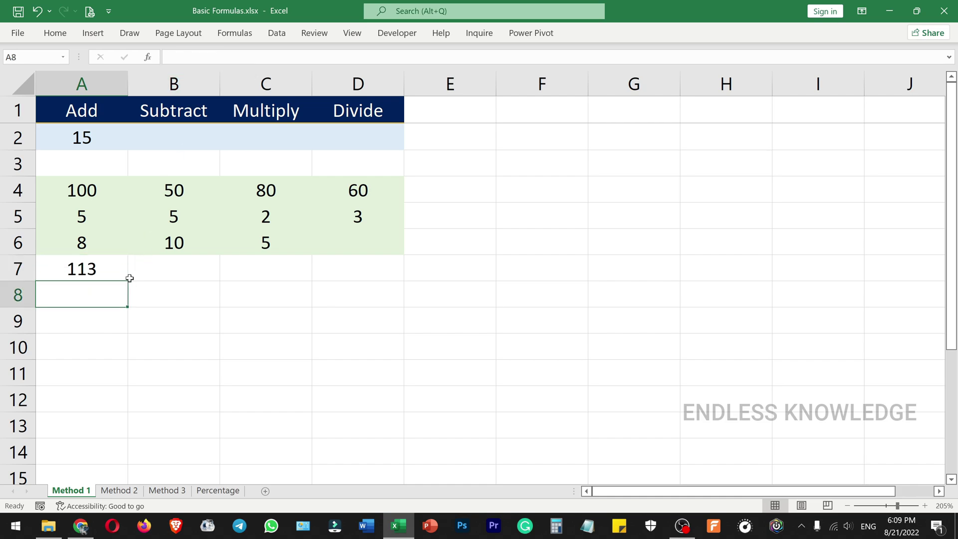
pyautogui.press('Down')
pyautogui.write('=su,')
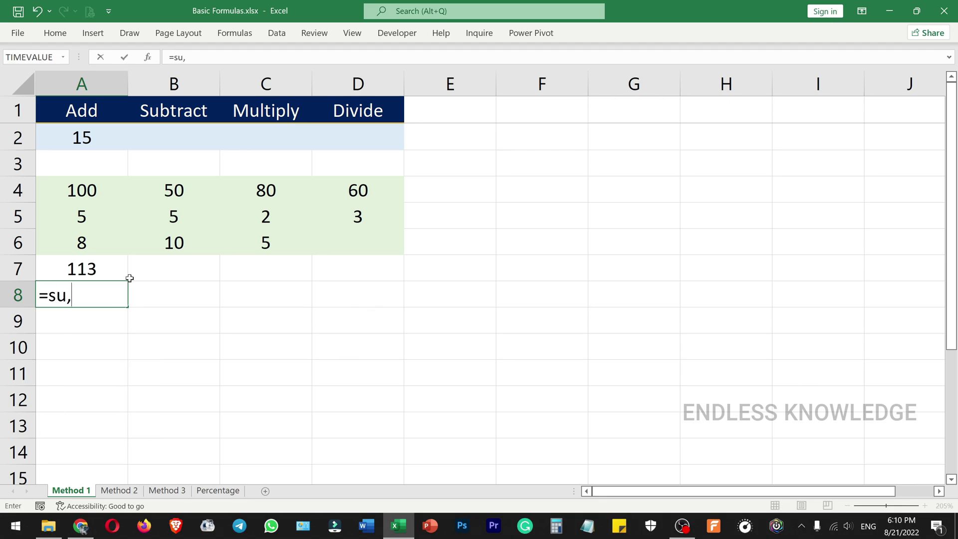
pyautogui.press('BackSpace')
pyautogui.write('m')
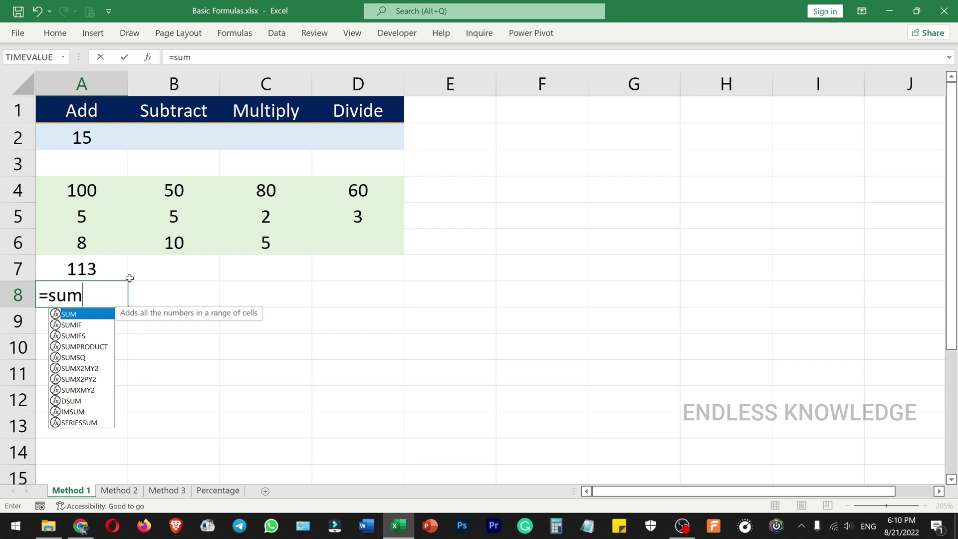
pyautogui.write('(')
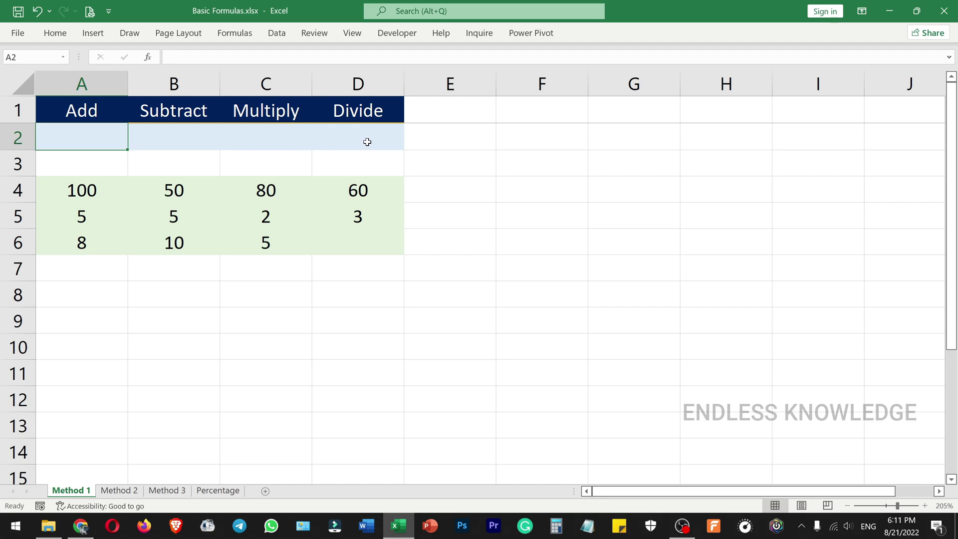
pyautogui.click(229, 492)
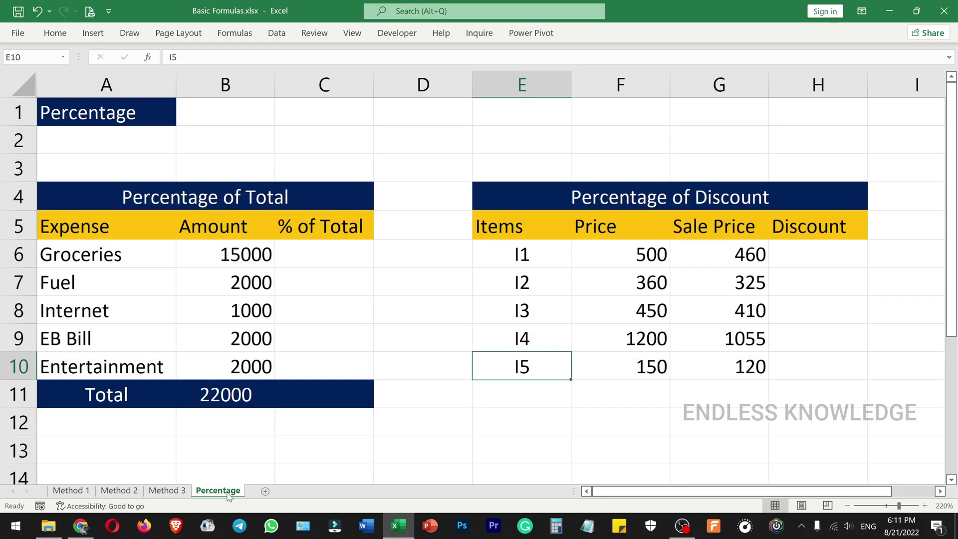
pyautogui.click(69, 492)
pyautogui.click(118, 492)
pyautogui.click(175, 492)
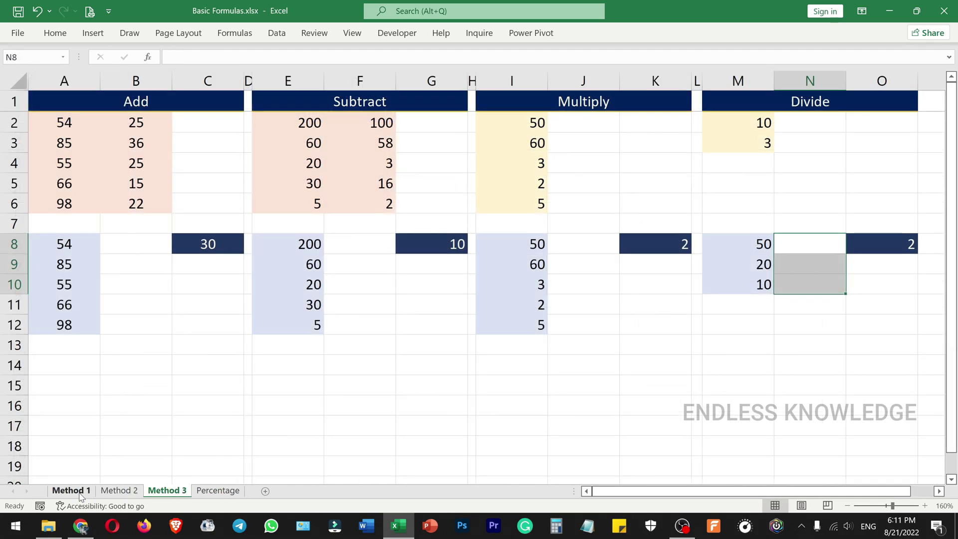
pyautogui.click(78, 493)
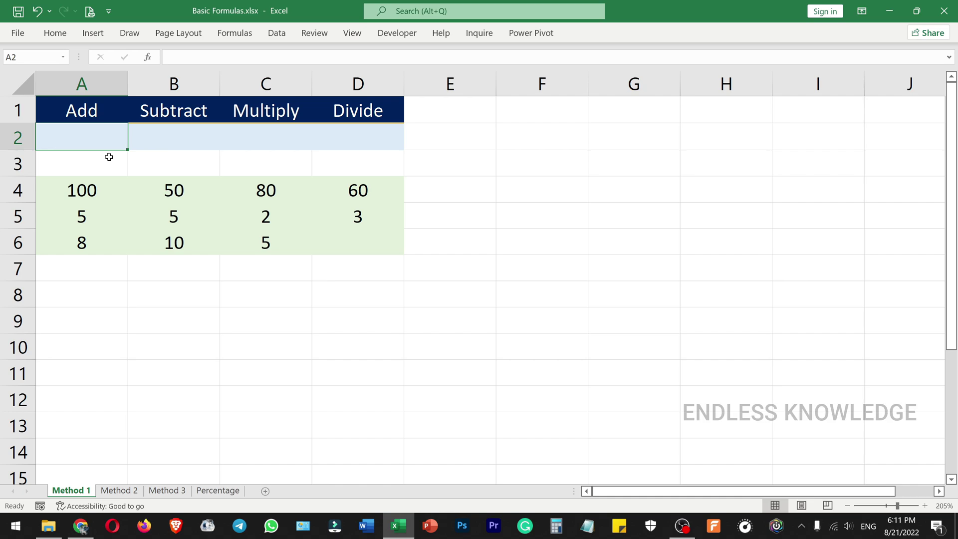
# - Enter the addition formula =400+5+6 in cell A2 under the Add header
pyautogui.write('=')
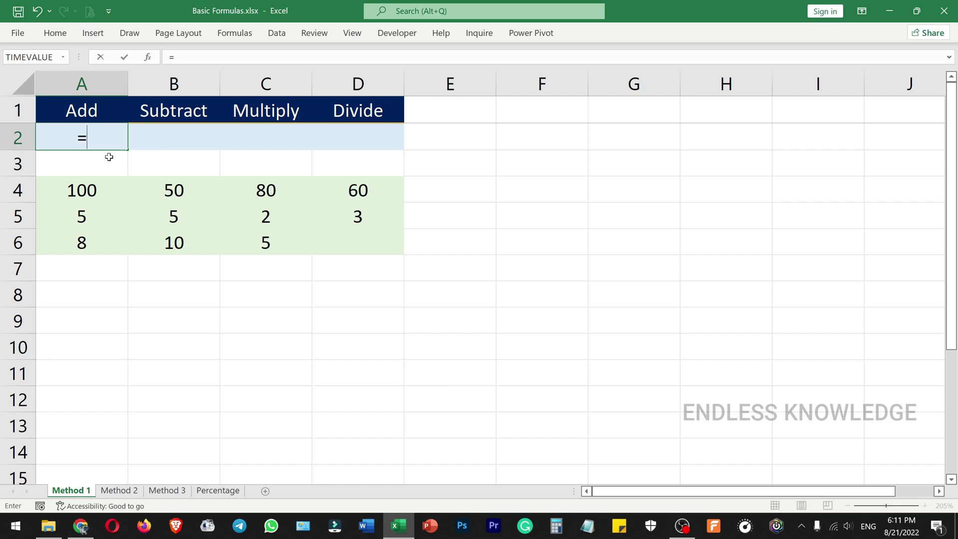
pyautogui.write('400+5+6')
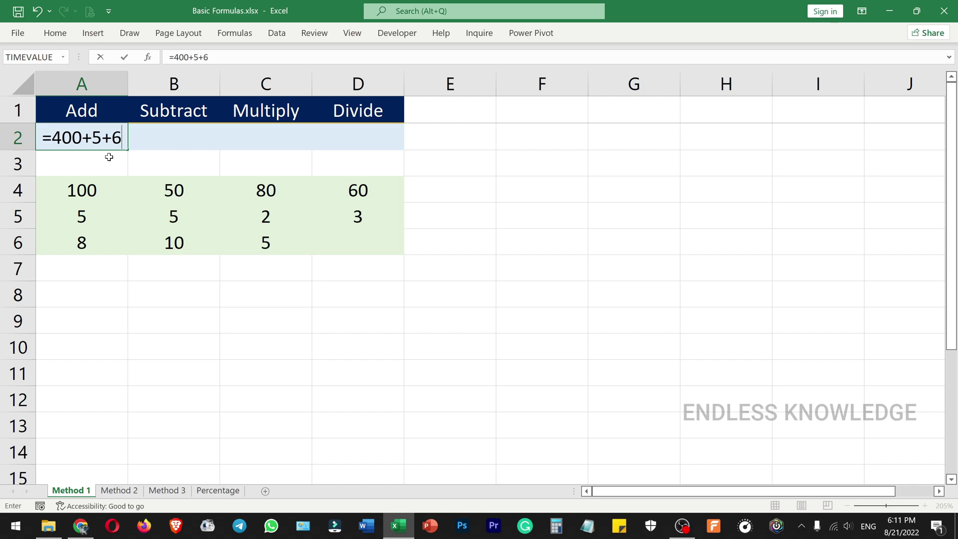
pyautogui.press('Return')
# - Enter the subtraction formula =50-5-10 in cell B2 under the Subtract header
pyautogui.click(155, 142)
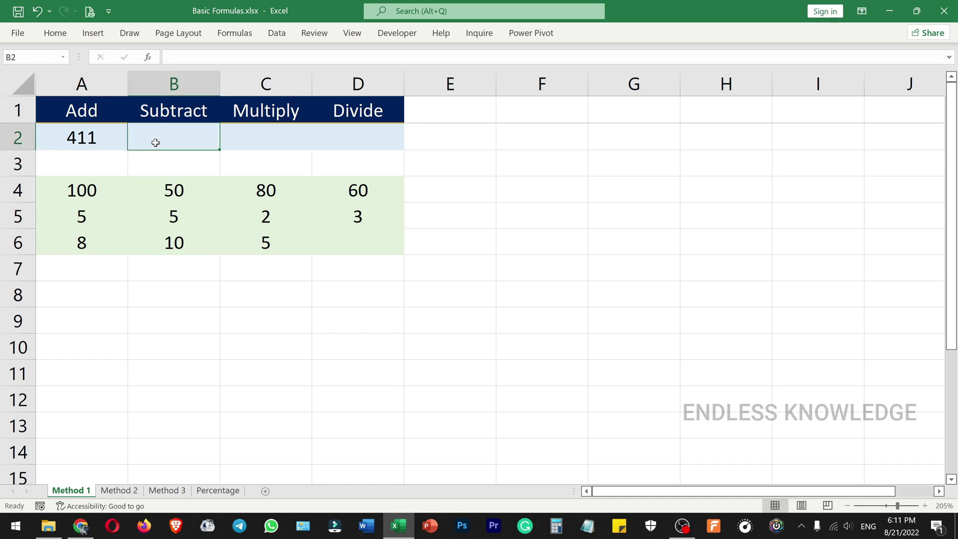
pyautogui.write('=')
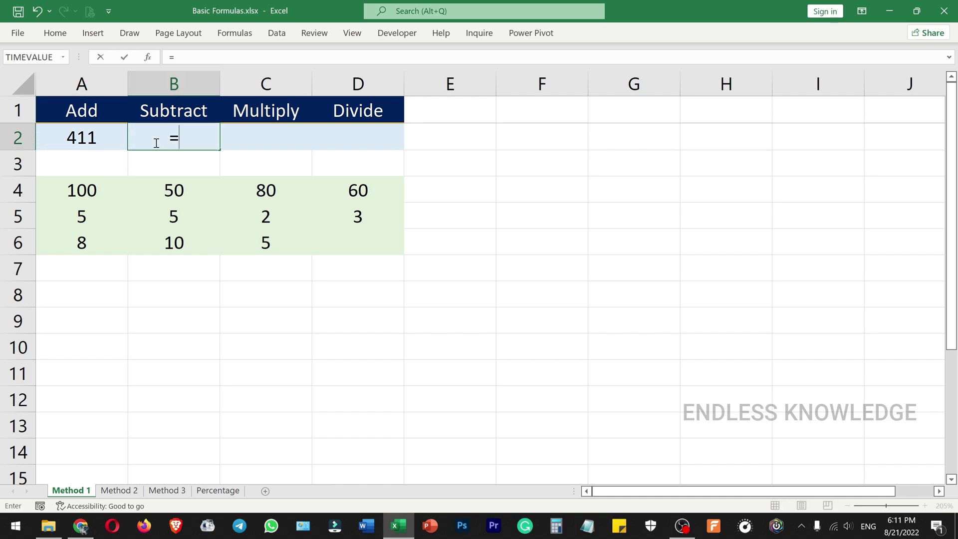
pyautogui.write('50-5-10')
pyautogui.press('Return')
# - Enter the multiplication formula =50*5*3 in cell C2 under the Multiply header
pyautogui.press('Up')
pyautogui.press('Right')
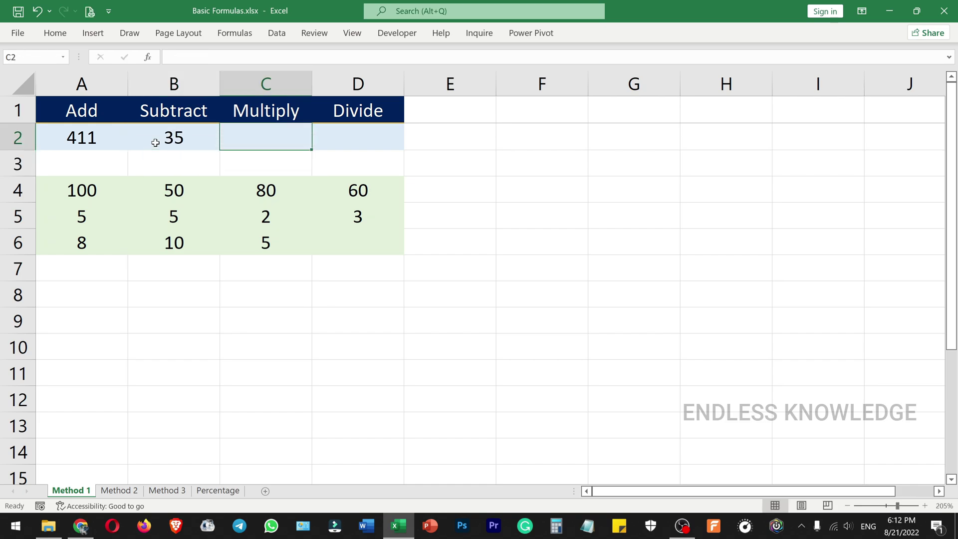
pyautogui.write('=')
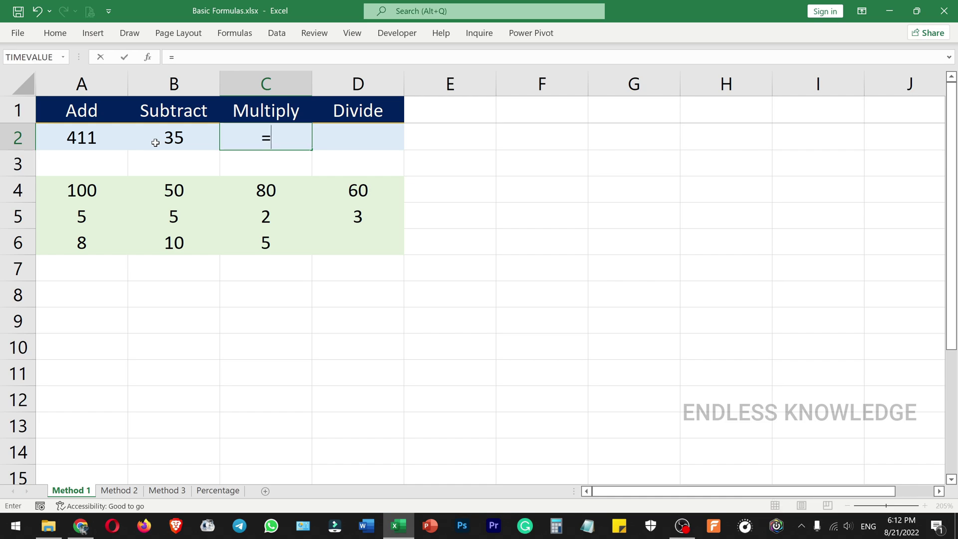
pyautogui.write('50*5*3')
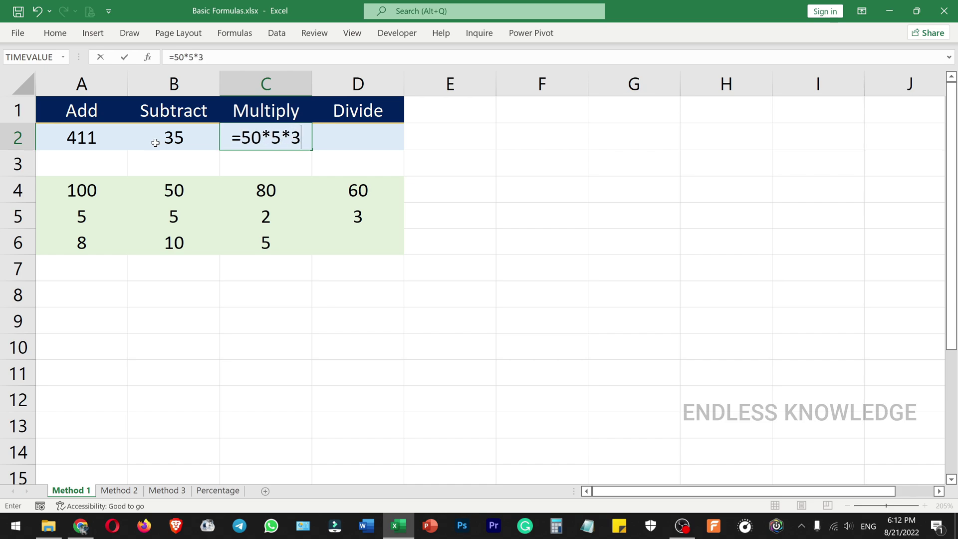
pyautogui.press('Return')
# - Enter the division formula =40/2 in cell D2 under the Divide header
pyautogui.press('Up')
pyautogui.press('Right')
pyautogui.write('=')
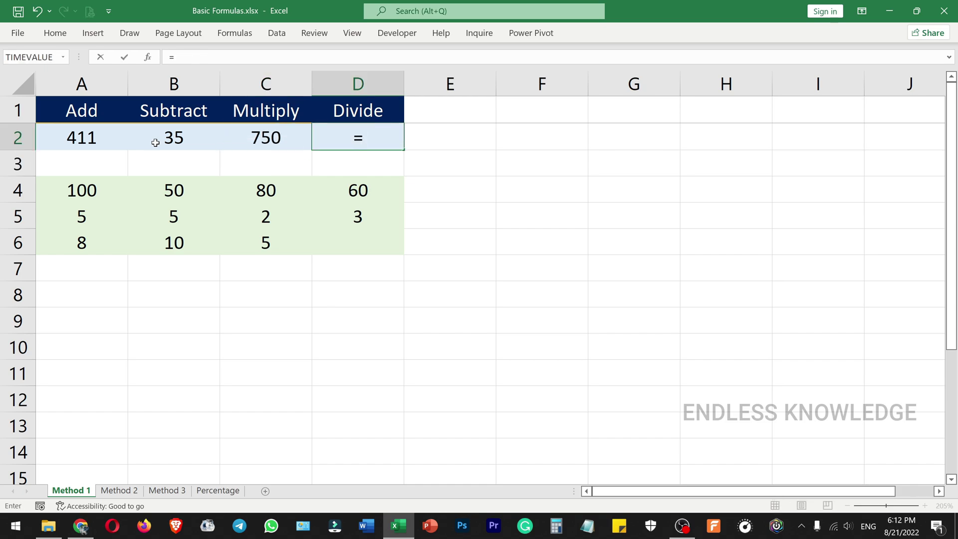
pyautogui.write('40/2')
pyautogui.press('Return')
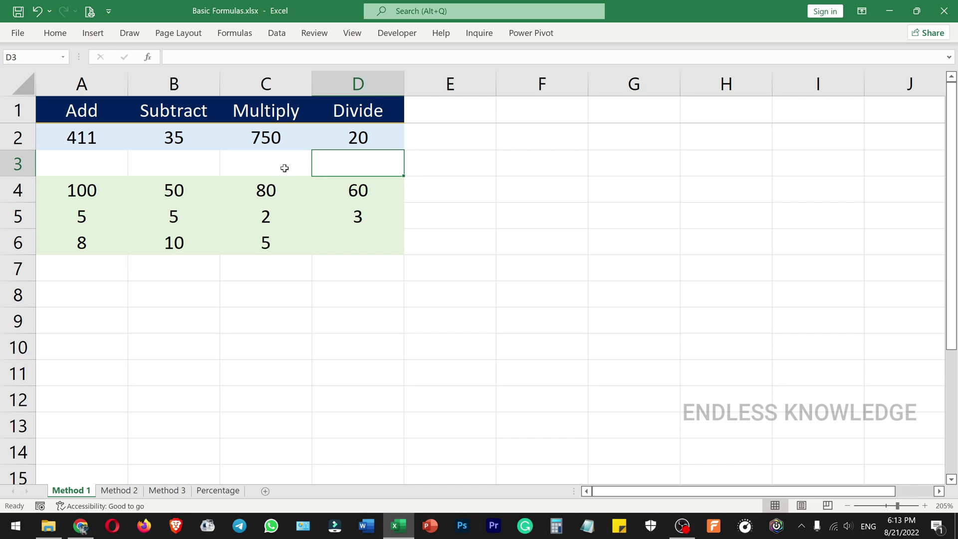
# - Enter the cell-reference formula =A4+A5+A6 in cell A7 to add the green values of the Add column
pyautogui.click(100, 130)
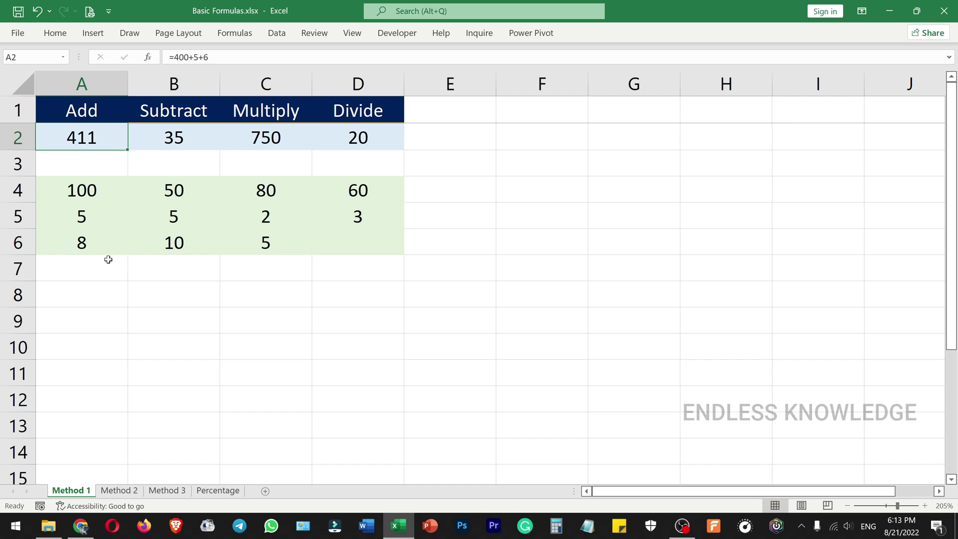
pyautogui.click(99, 275)
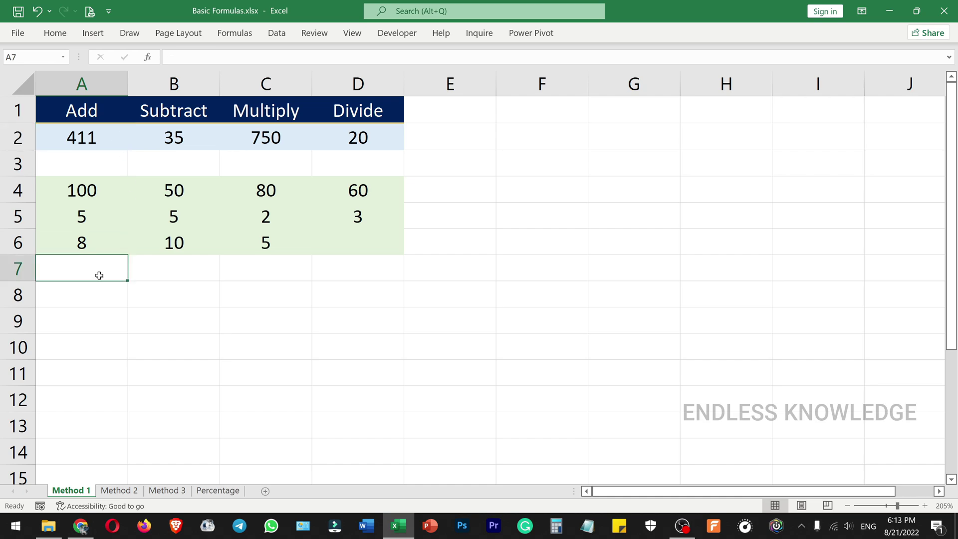
pyautogui.click(92, 190)
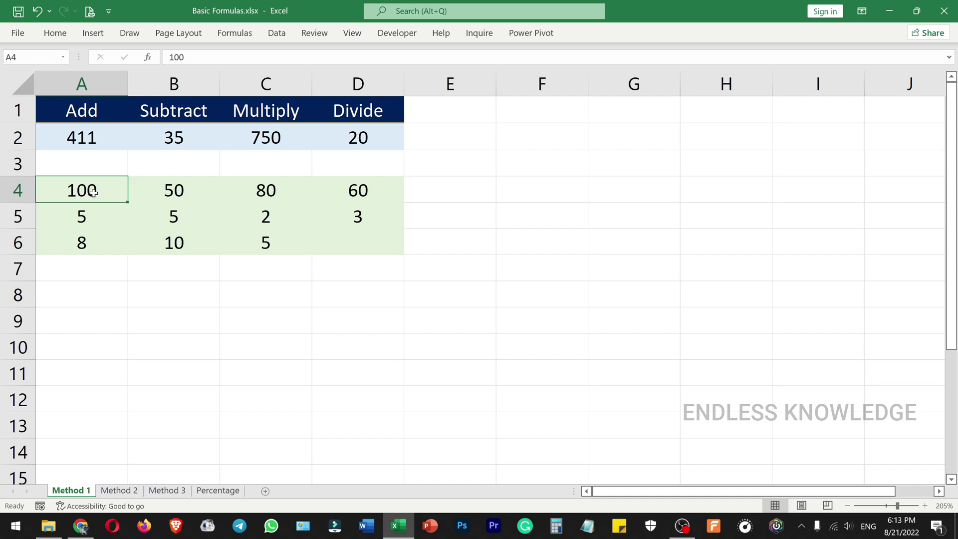
pyautogui.click(100, 275)
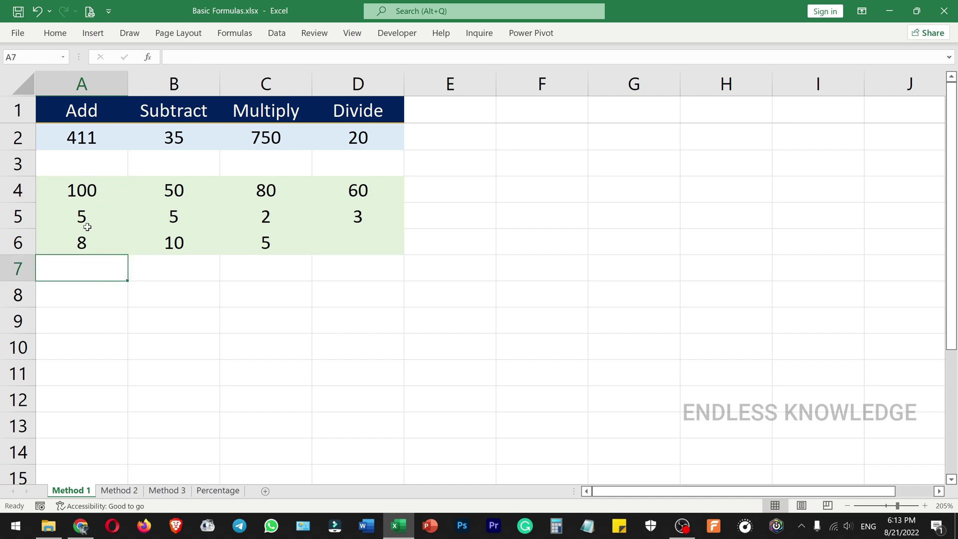
pyautogui.write('=')
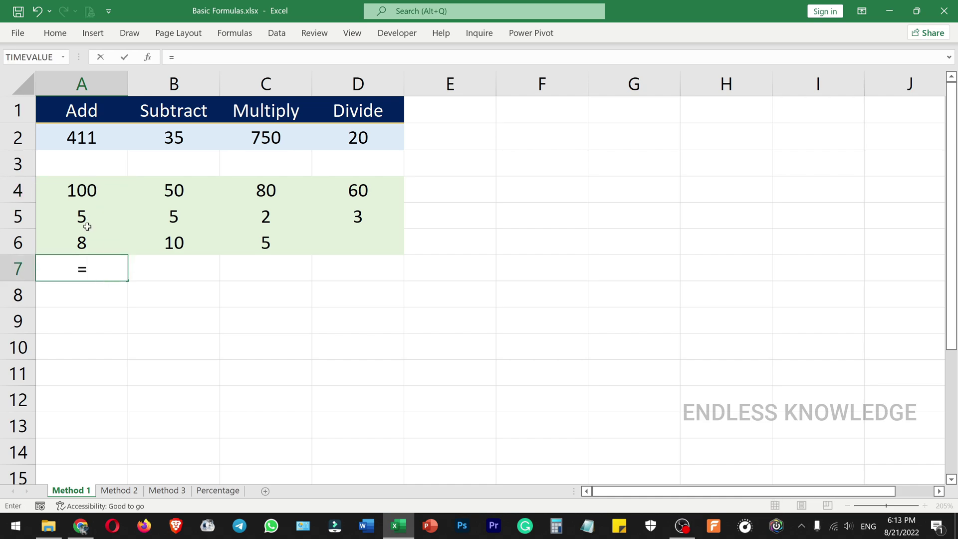
pyautogui.click(93, 189)
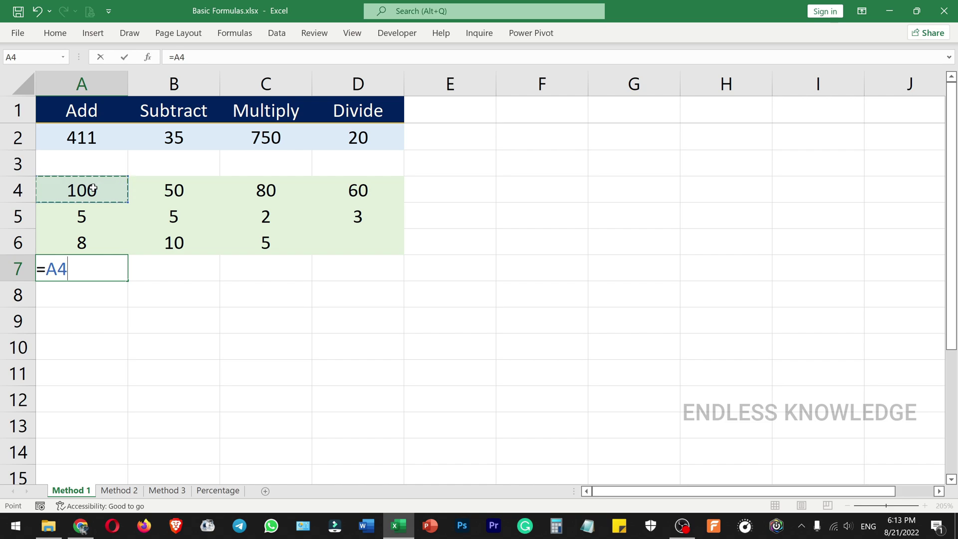
pyautogui.write('+')
pyautogui.press('Up')
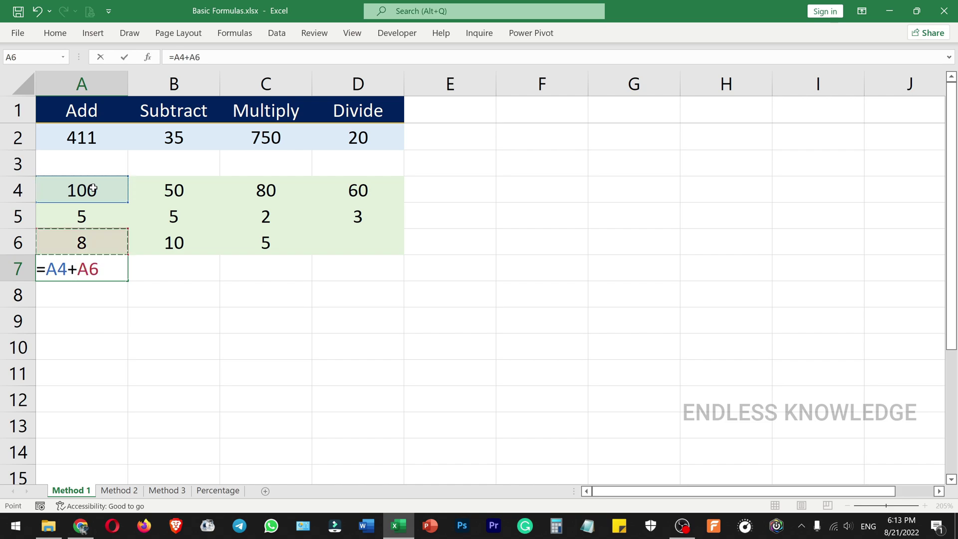
pyautogui.press('Up')
pyautogui.write('+')
pyautogui.press('Up')
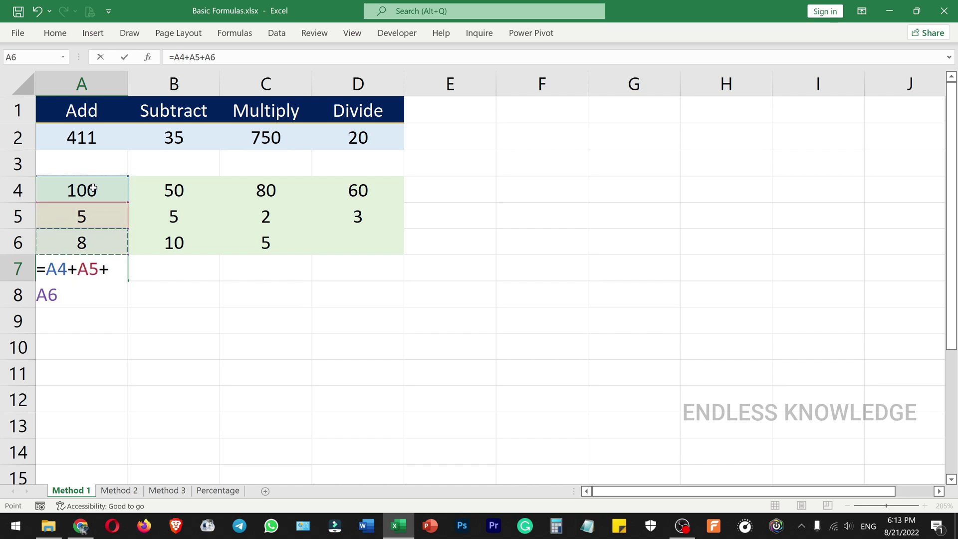
pyautogui.press('Return')
pyautogui.click(104, 189)
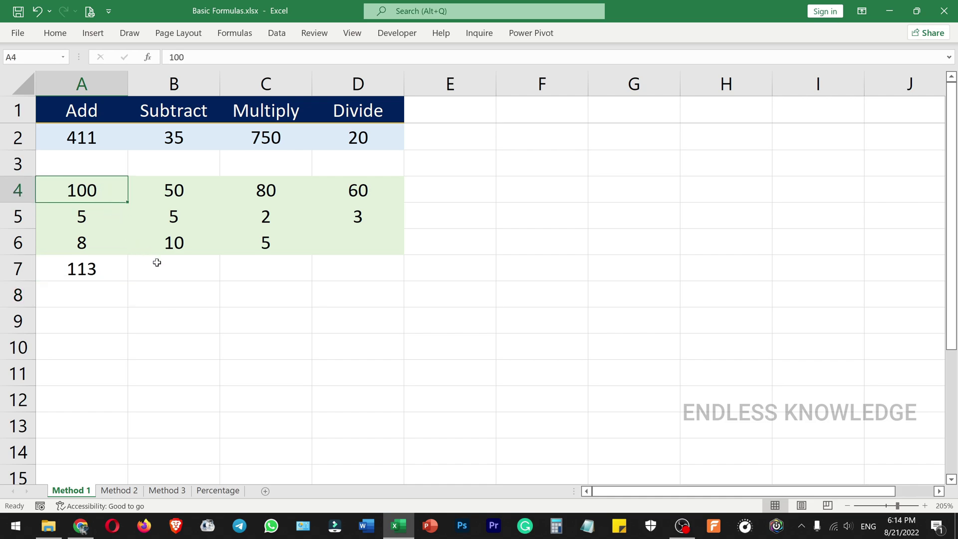
# - Change the first green value of the Add column, cell A4, to 115 and view the formula in B2
pyautogui.write('115')
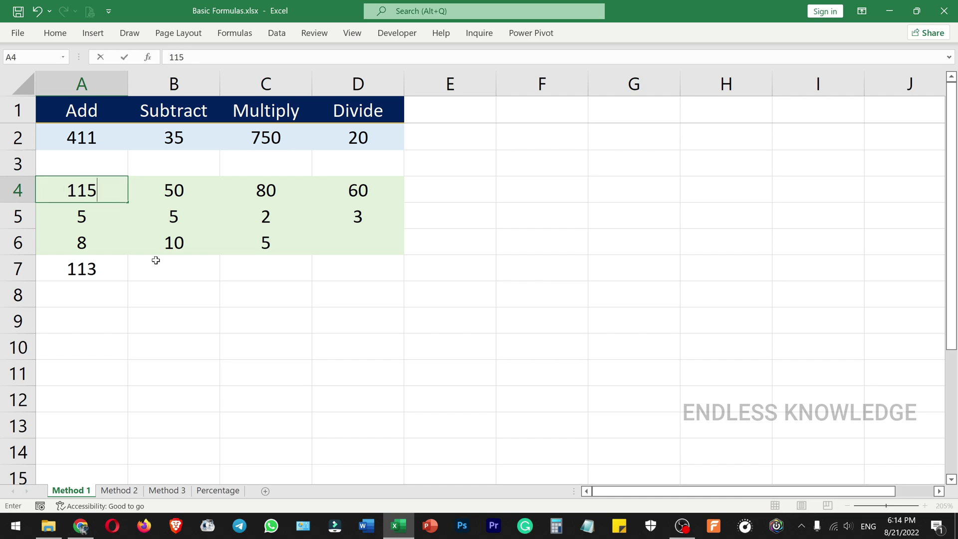
pyautogui.press('Return')
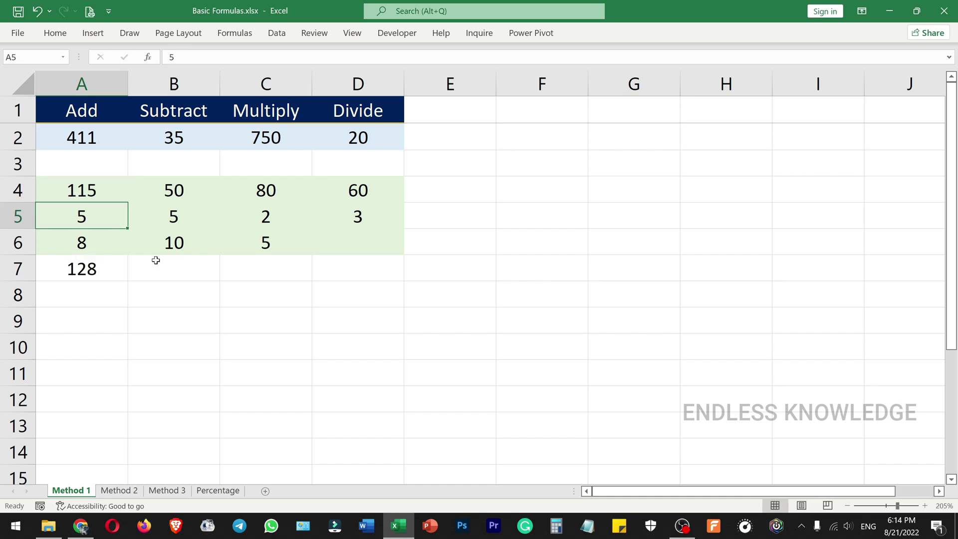
pyautogui.click(187, 143)
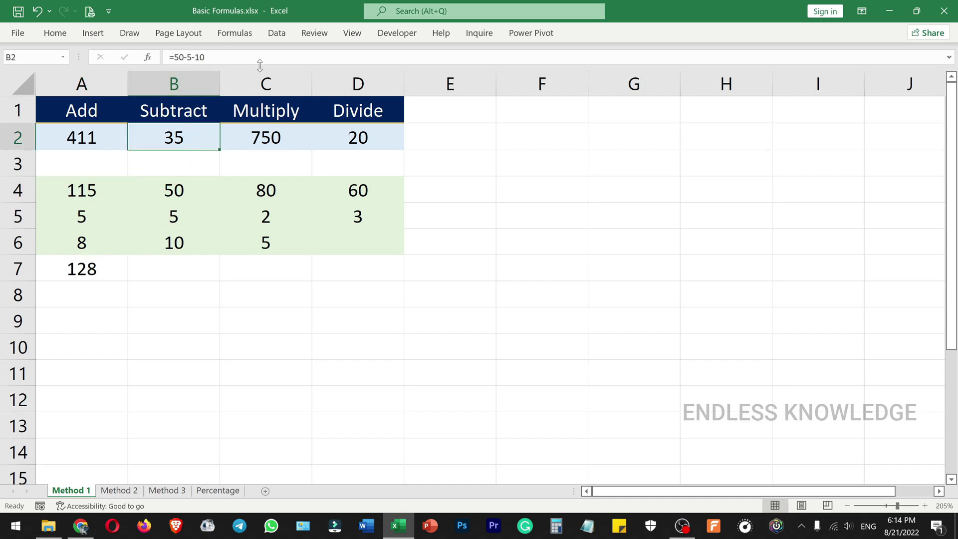
# - Enter the cell-reference formula =D4/D5 in cell D7 to divide the green values of the Divide column
pyautogui.click(256, 270)
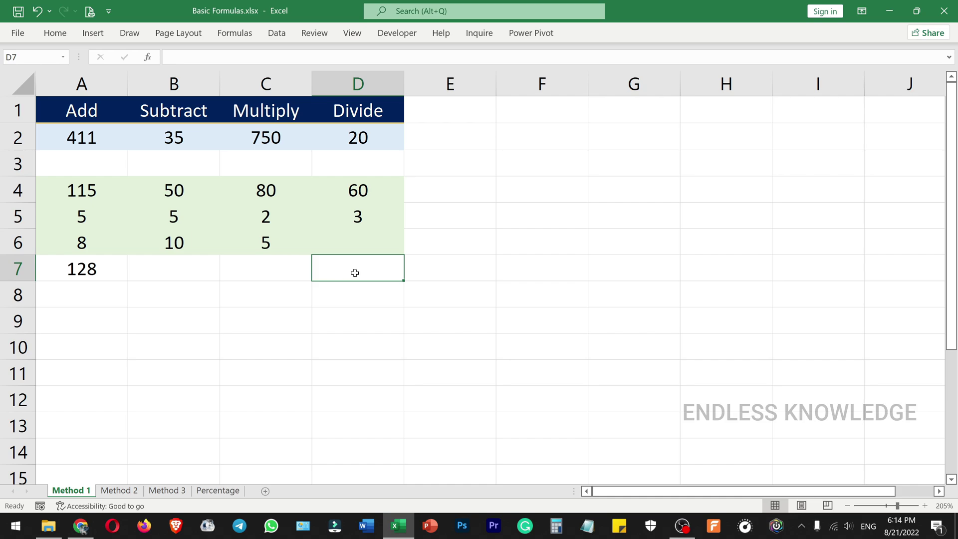
pyautogui.write('=')
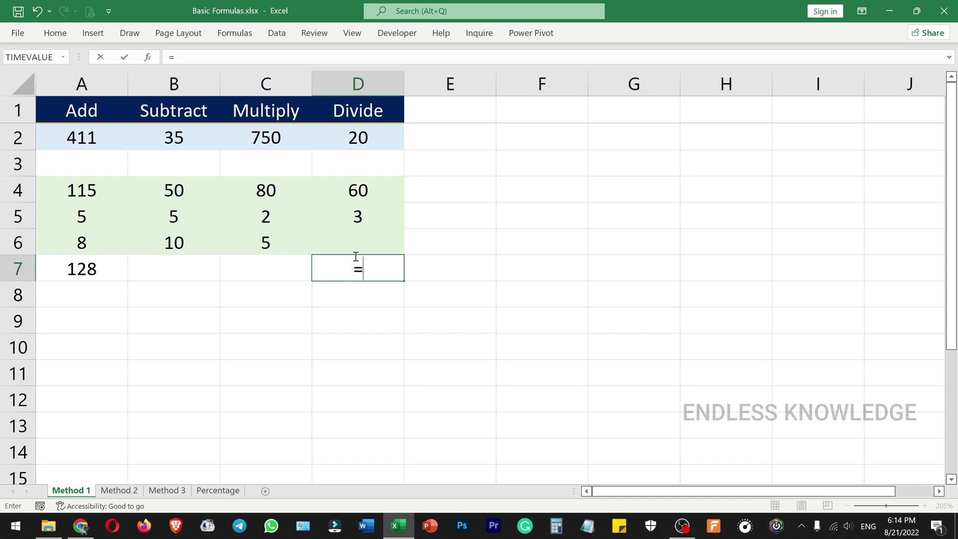
pyautogui.click(357, 190)
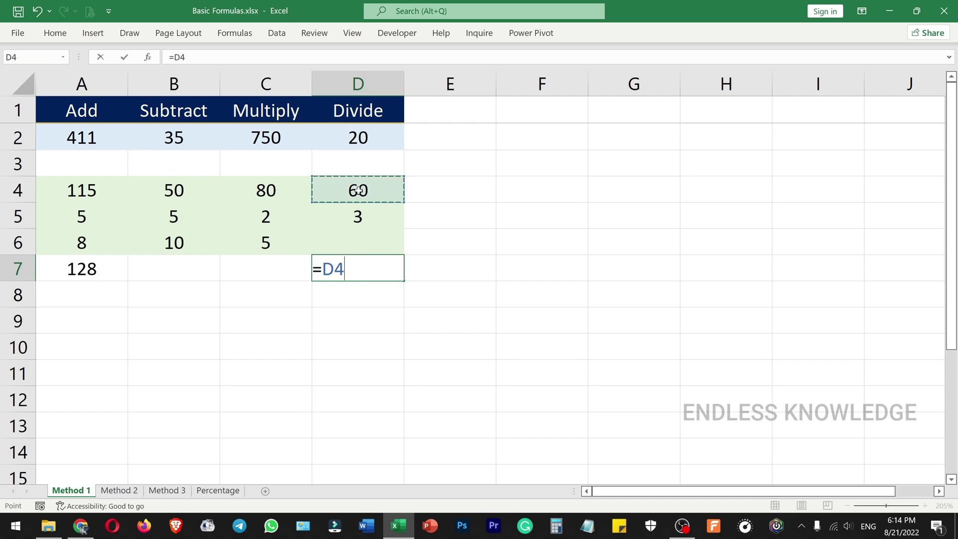
pyautogui.write('/')
pyautogui.click(355, 214)
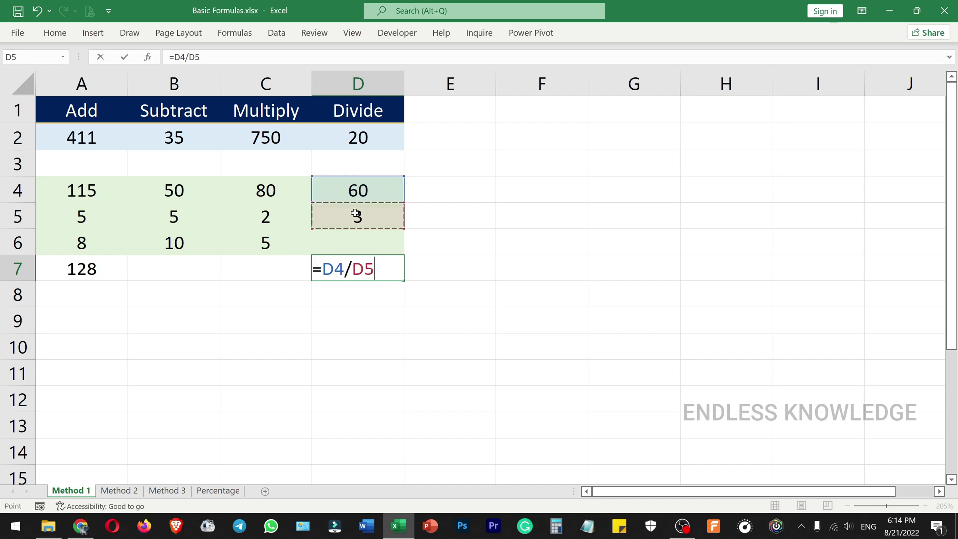
pyautogui.press('Return')
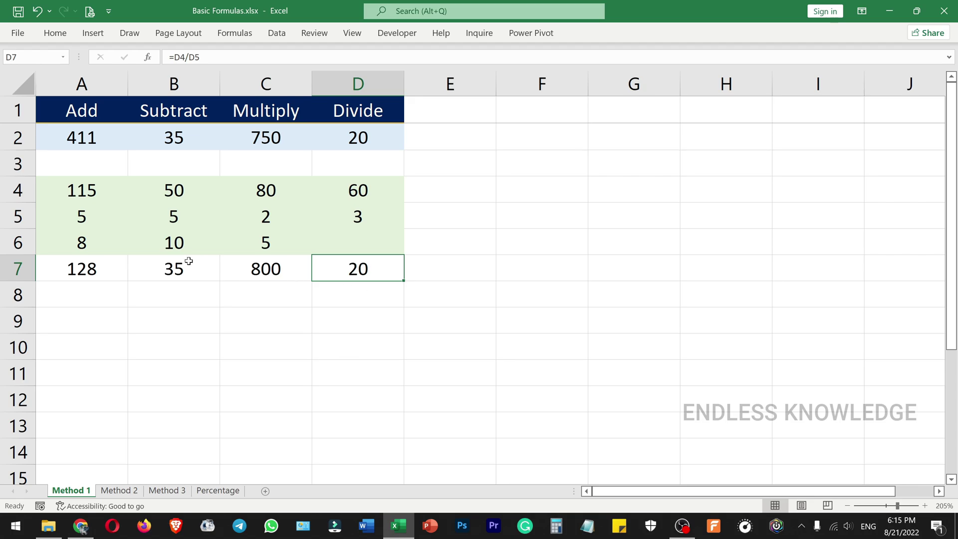
# - Inspect the cell-reference formulas in cells B7 and C7 below the Subtract and Multiply columns
pyautogui.click(186, 264)
pyautogui.doubleClick(186, 268)
pyautogui.doubleClick(266, 269)
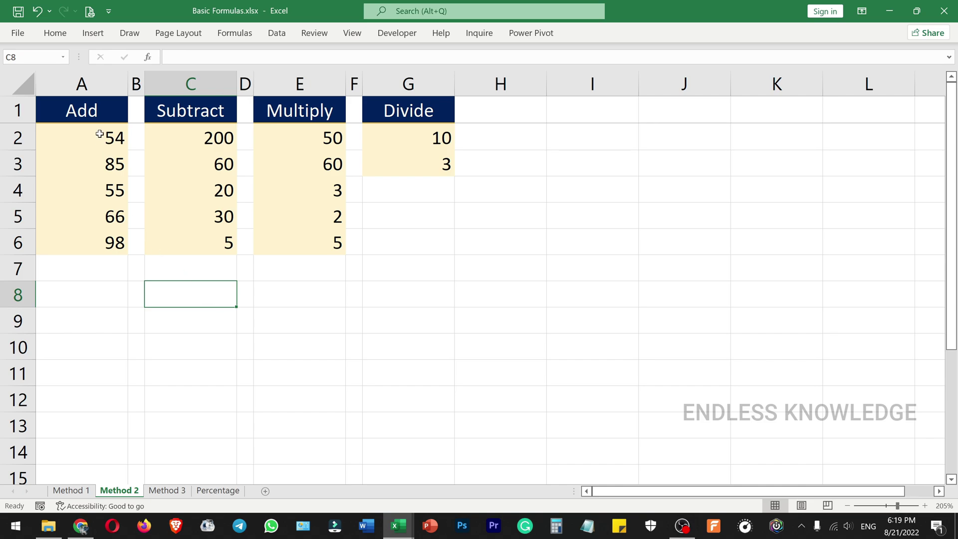
# - On the Method 2 sheet, enter the formula =SUM(A2:A6) in cell A7 to total the Add column
pyautogui.moveTo(100, 134); pyautogui.dragTo(118, 242)
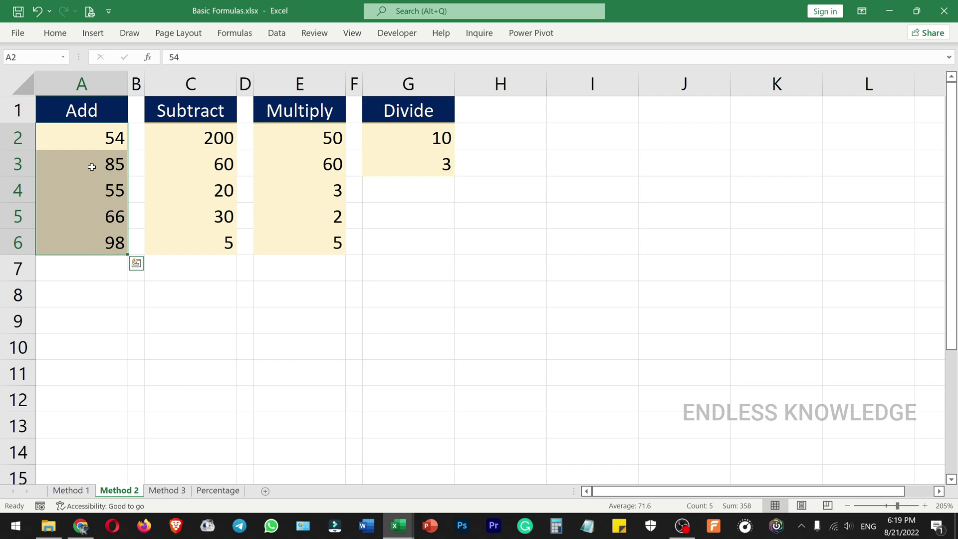
pyautogui.click(90, 133)
pyautogui.click(81, 166)
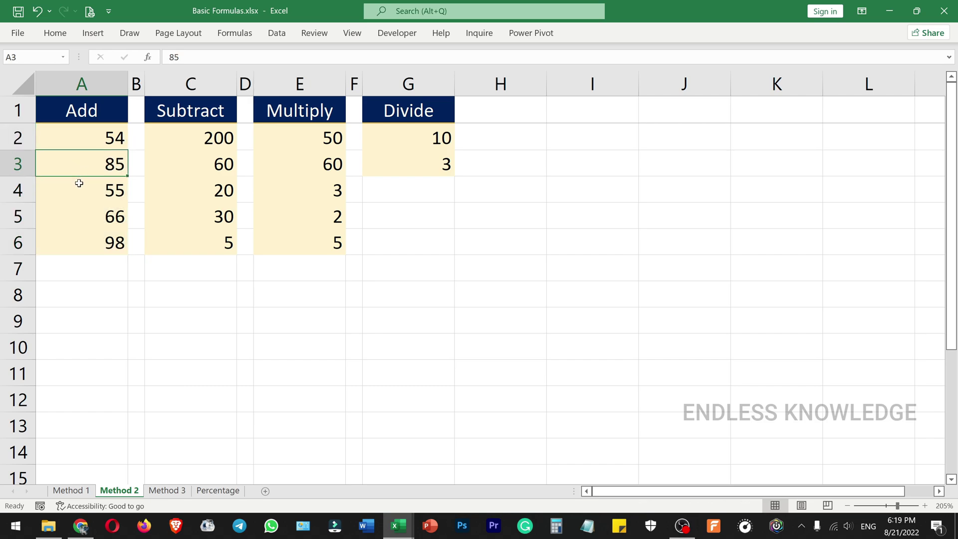
pyautogui.click(74, 261)
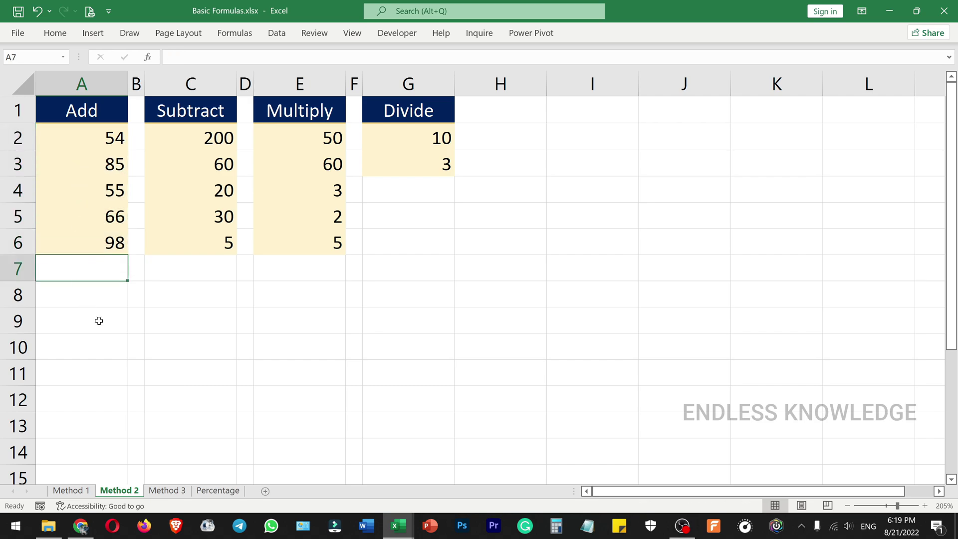
pyautogui.write('=sum')
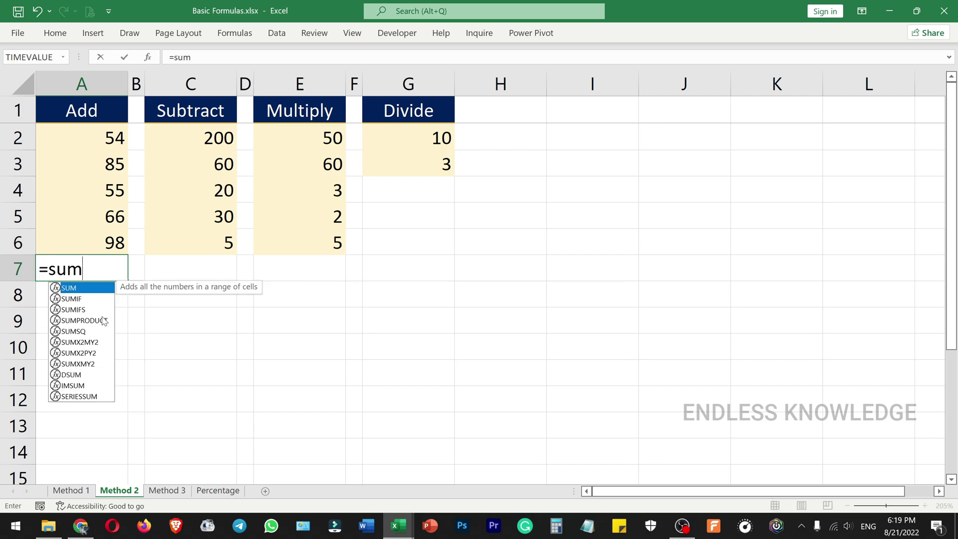
pyautogui.write('(')
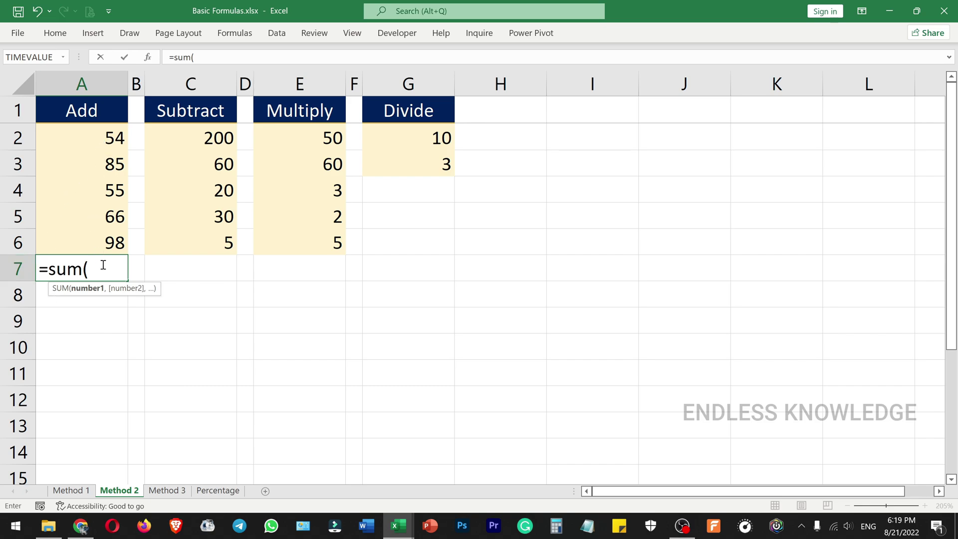
pyautogui.moveTo(107, 132); pyautogui.dragTo(102, 239)
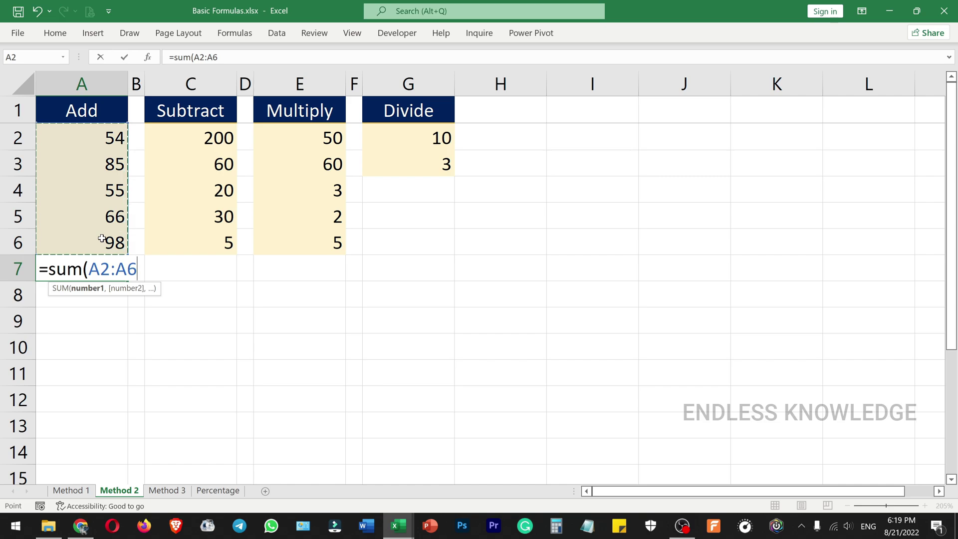
pyautogui.write(')')
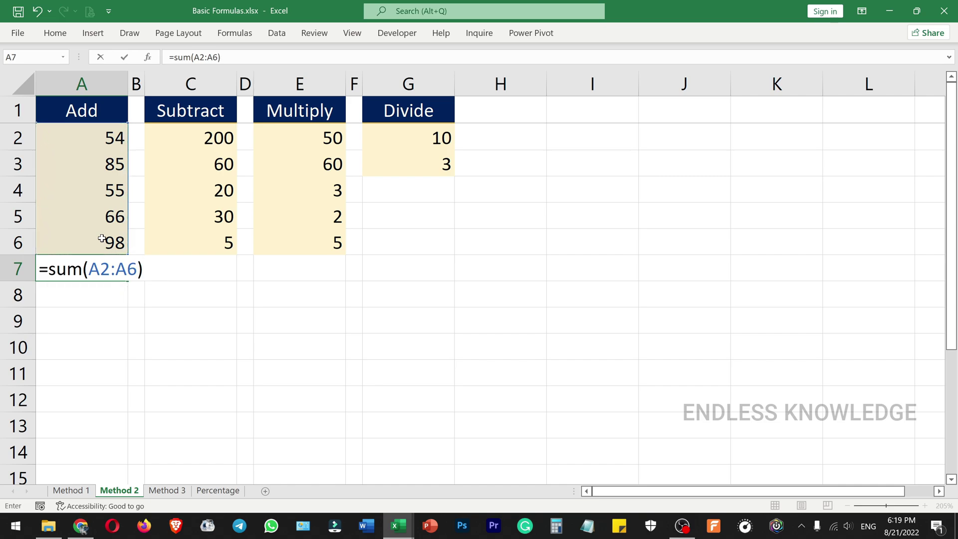
pyautogui.press('Return')
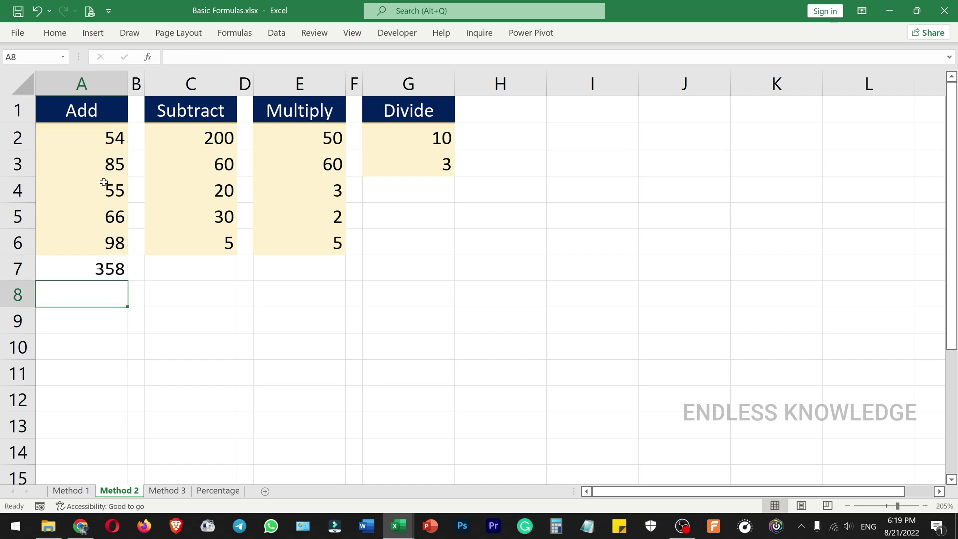
# - Clear cell A7 and total the Add column there again by inserting =SUM(A2:A6) with AutoSum
pyautogui.click(103, 264)
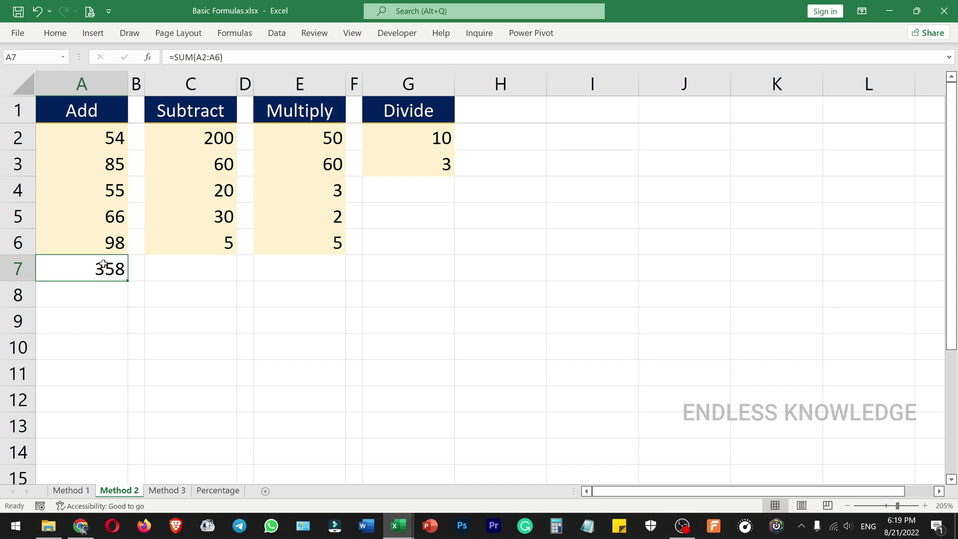
pyautogui.press('Delete')
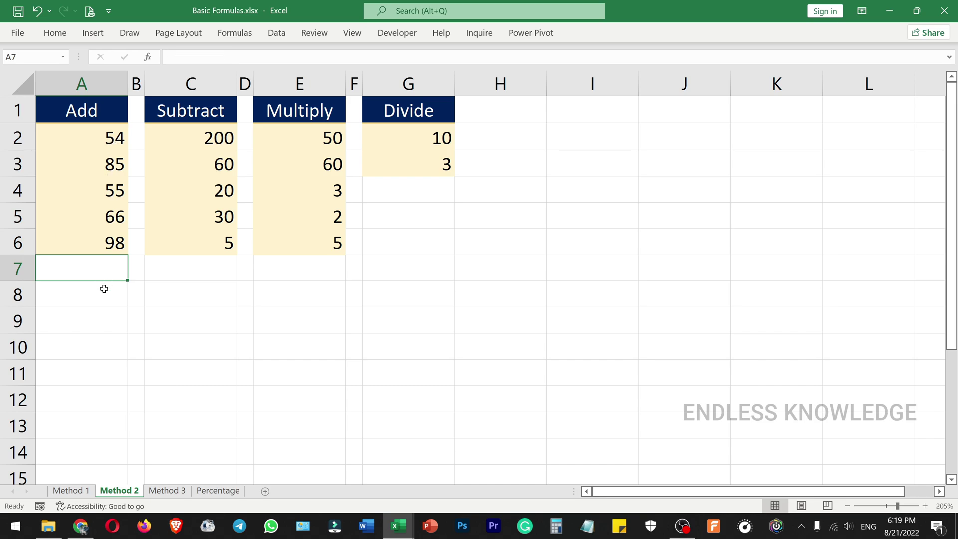
pyautogui.click(103, 288)
pyautogui.click(101, 269)
pyautogui.hotkey('alt', '=')
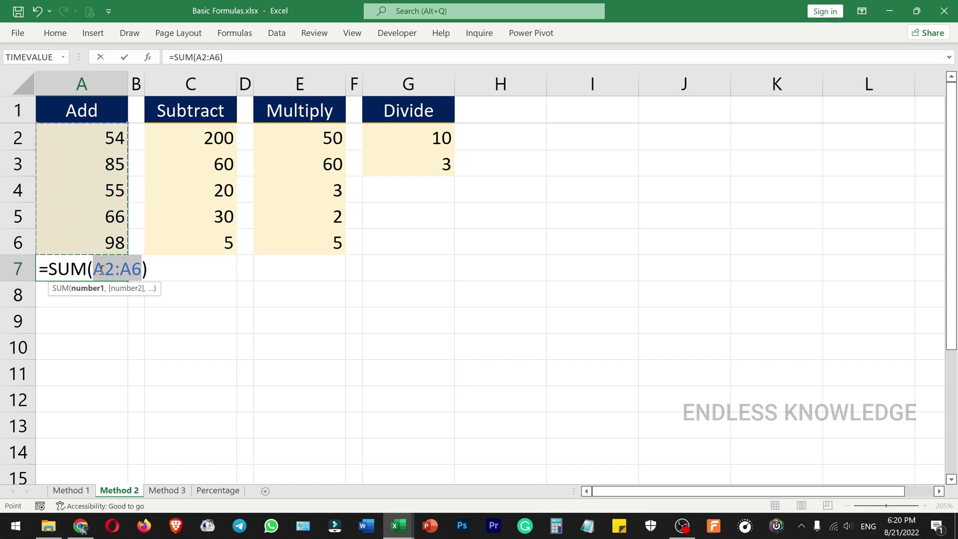
pyautogui.press('Return')
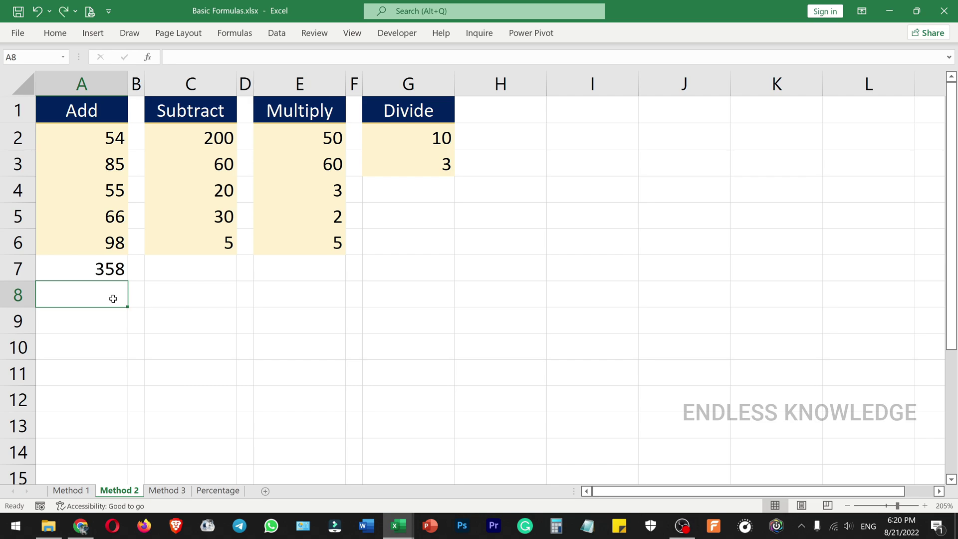
# - Clear cell A7, then select the Add values A2:A6 and AutoSum them into the cell directly below
pyautogui.click(109, 269)
pyautogui.press('Delete')
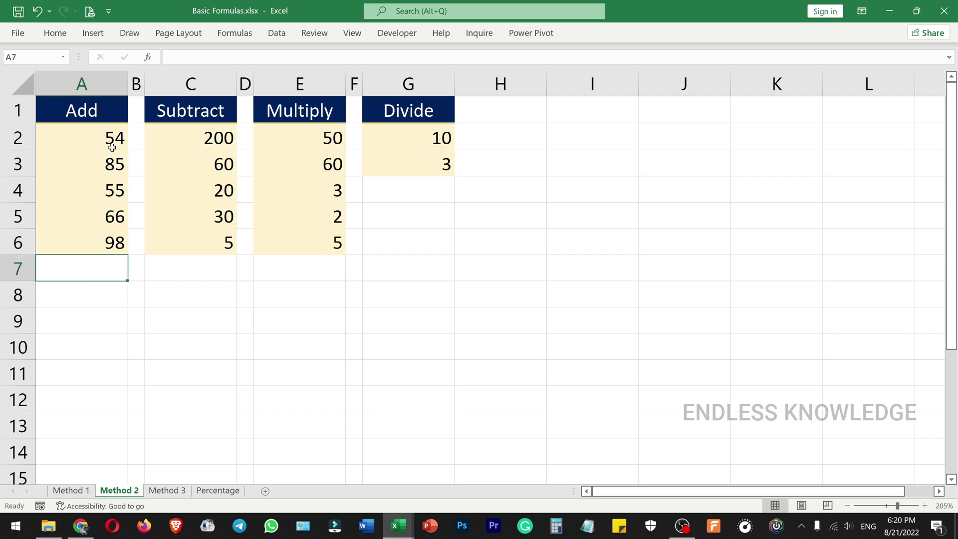
pyautogui.moveTo(112, 137); pyautogui.dragTo(120, 241)
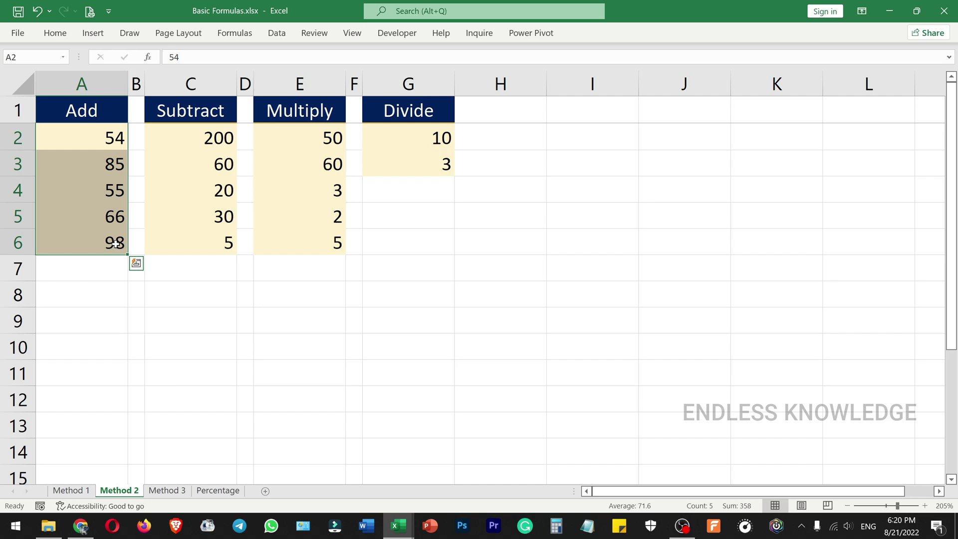
pyautogui.hotkey('alt', '=')
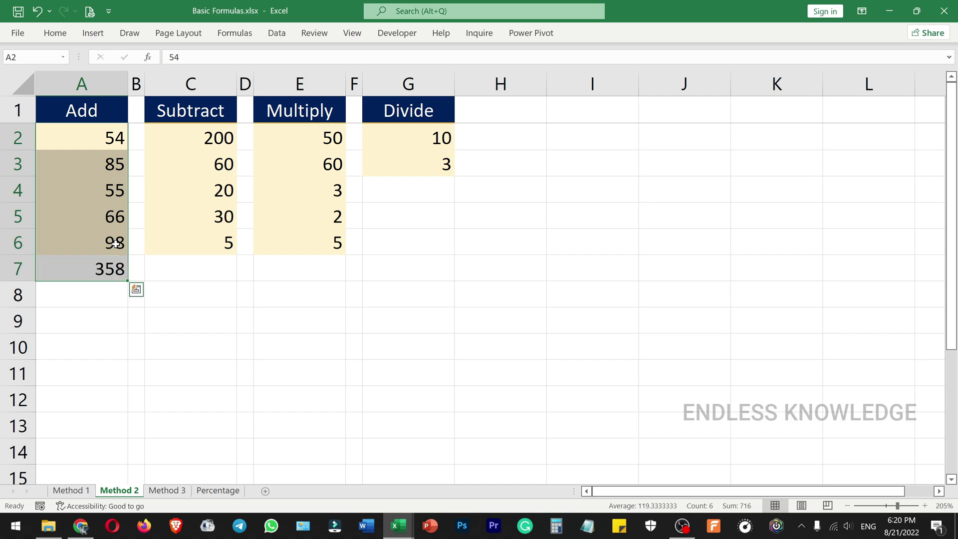
pyautogui.press('Down')
pyautogui.click(124, 297)
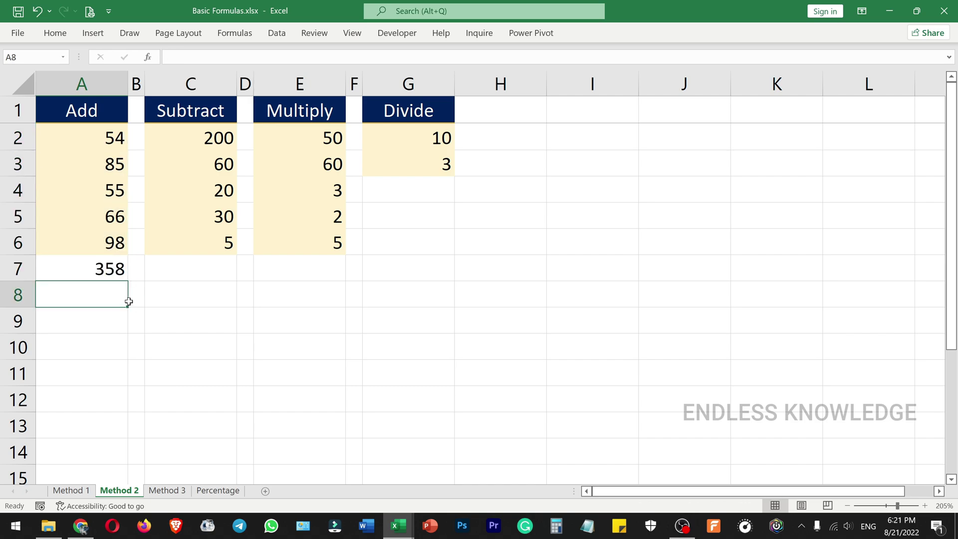
# - Enter the cell-reference formula =C2-C3-C4-C5-C6 in cell C7 to subtract the values of the Subtract column
pyautogui.click(186, 273)
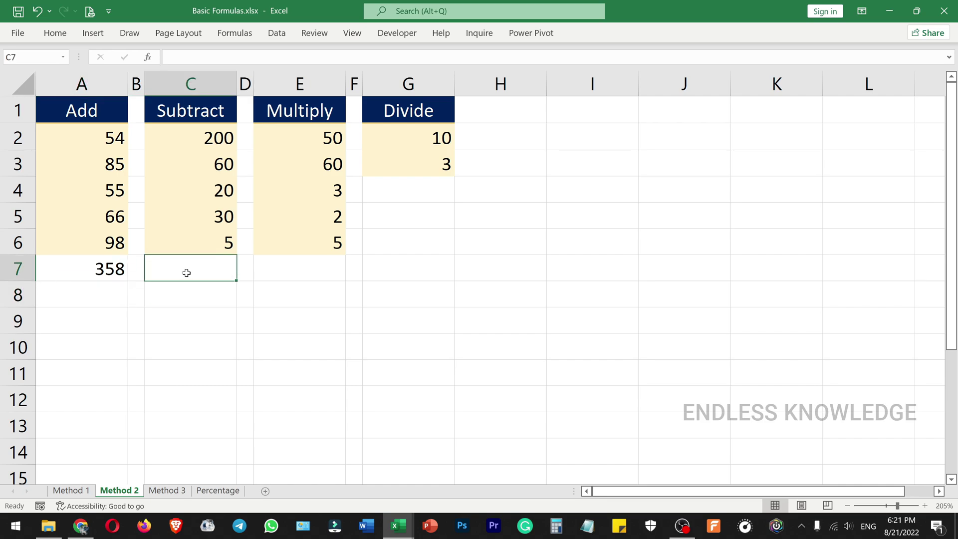
pyautogui.write('=')
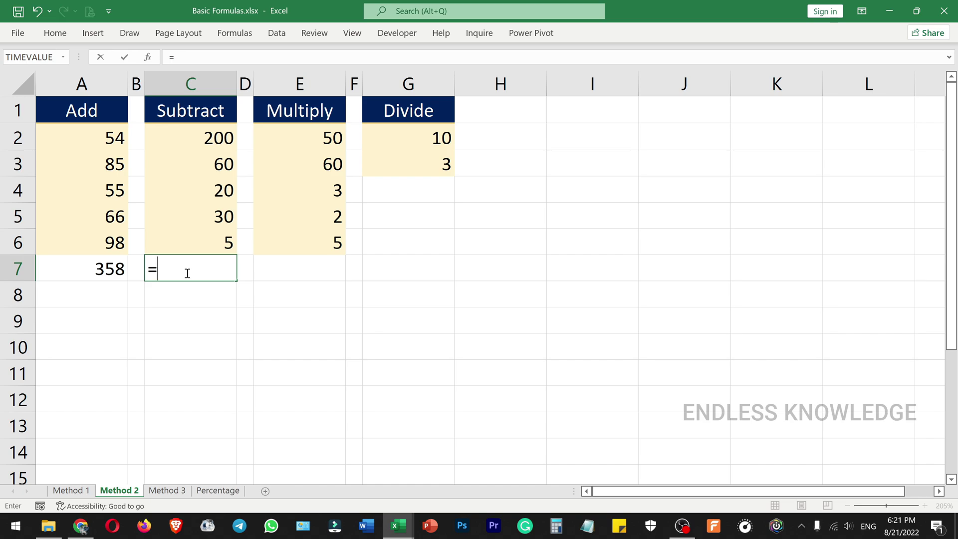
pyautogui.click(205, 138)
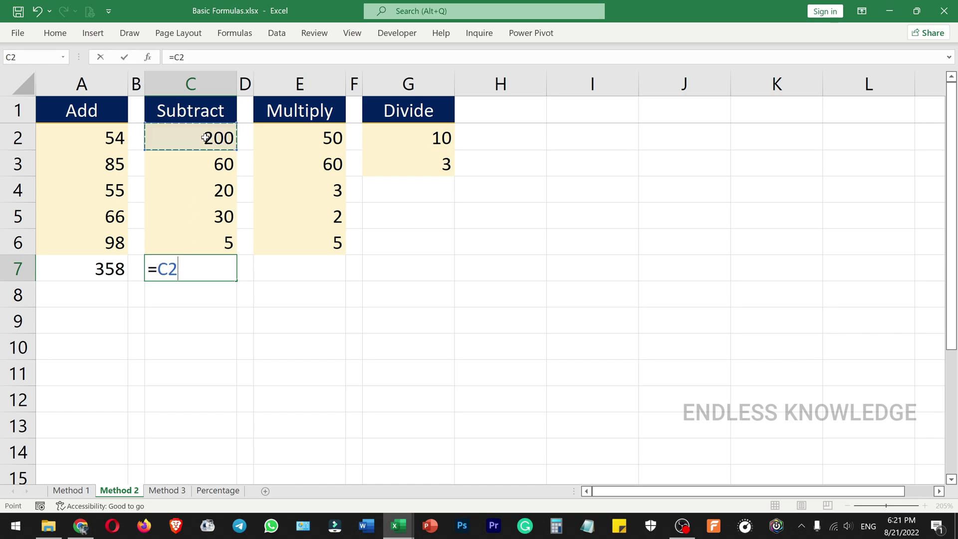
pyautogui.write('-')
pyautogui.press('Up')
pyautogui.press('Up')
pyautogui.press('Up')
pyautogui.press('Up')
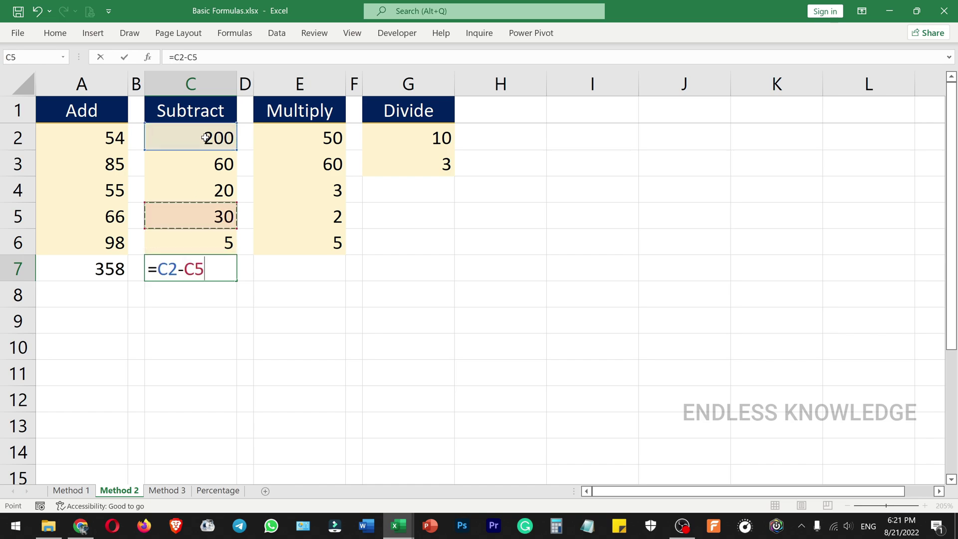
pyautogui.write('-')
pyautogui.press('Up')
pyautogui.press('Up')
pyautogui.press('Up')
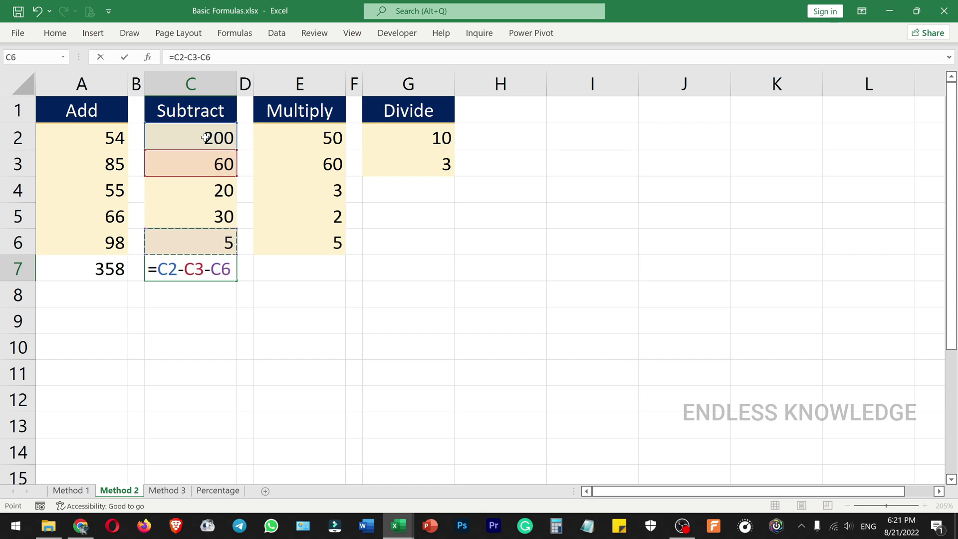
pyautogui.write('-')
pyautogui.press('Up')
pyautogui.press('Up')
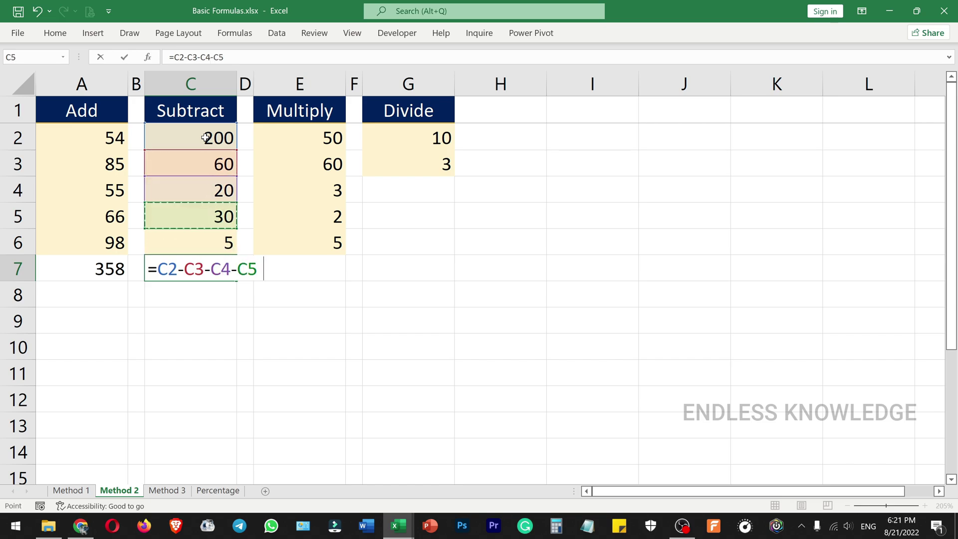
pyautogui.write('-')
pyautogui.press('Up')
pyautogui.press('Return')
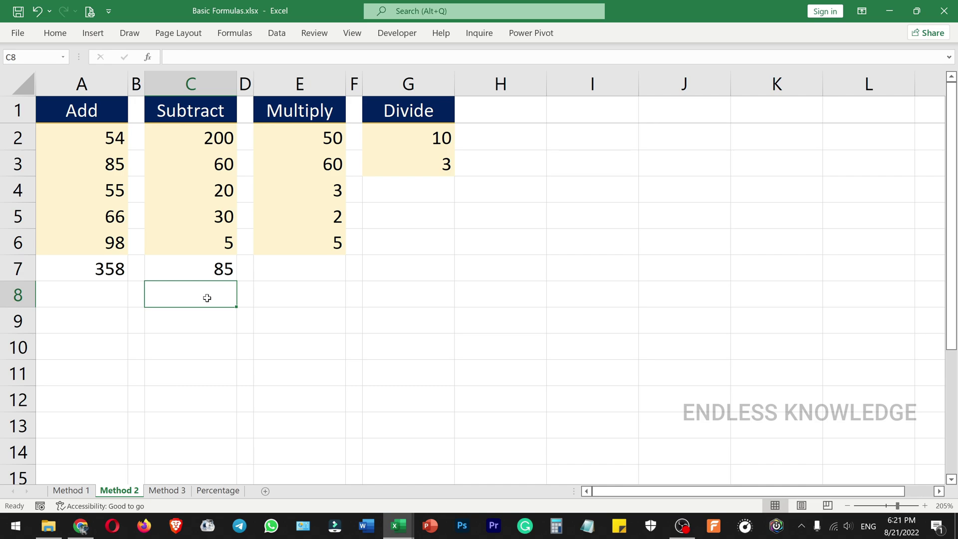
# - Enter the formula =C2-SUM(C3:C6) in cell C8 to subtract the summed remaining Subtract values from the first one
pyautogui.write('=')
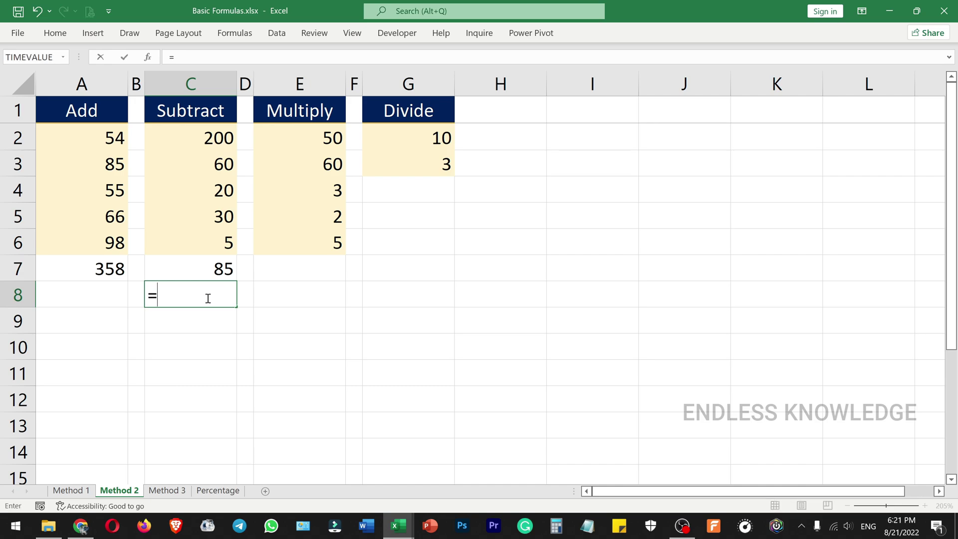
pyautogui.click(224, 137)
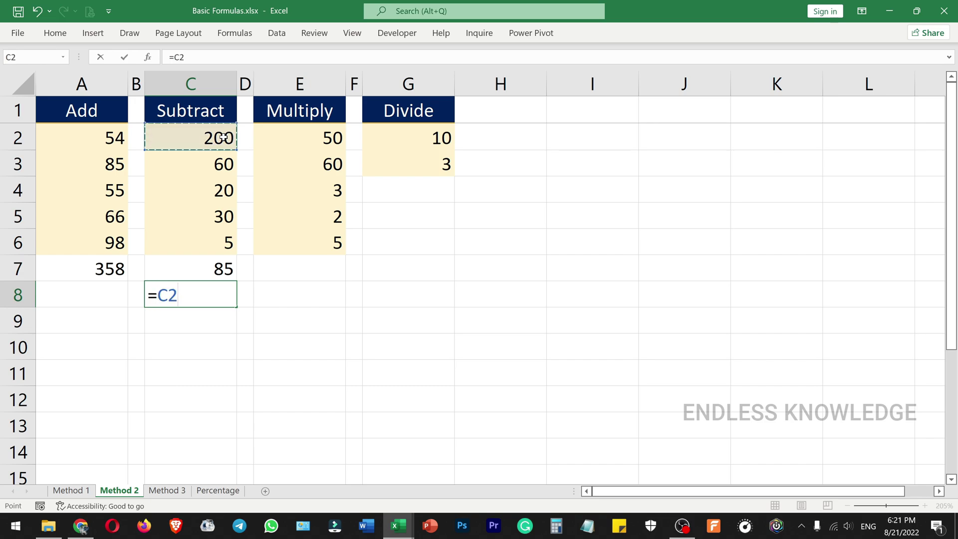
pyautogui.write('-s')
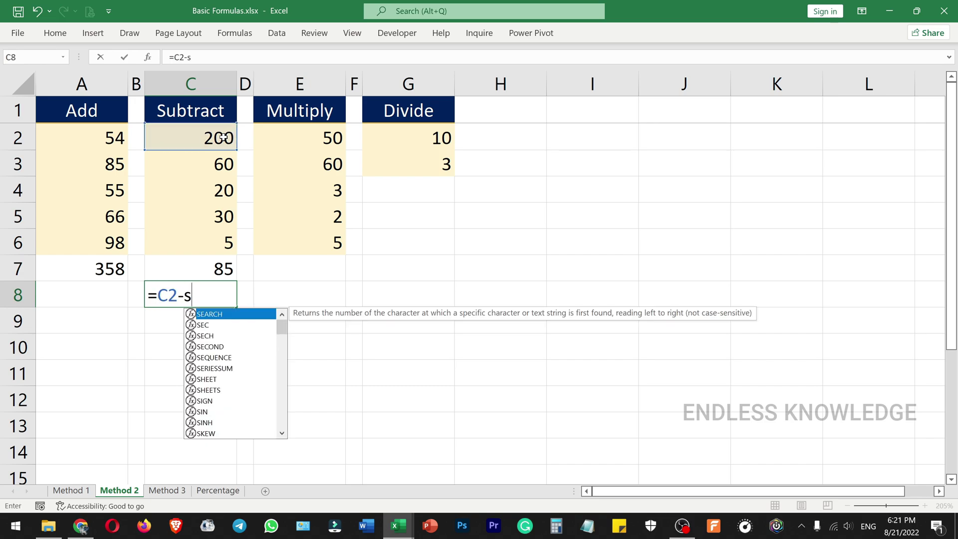
pyautogui.write('um(')
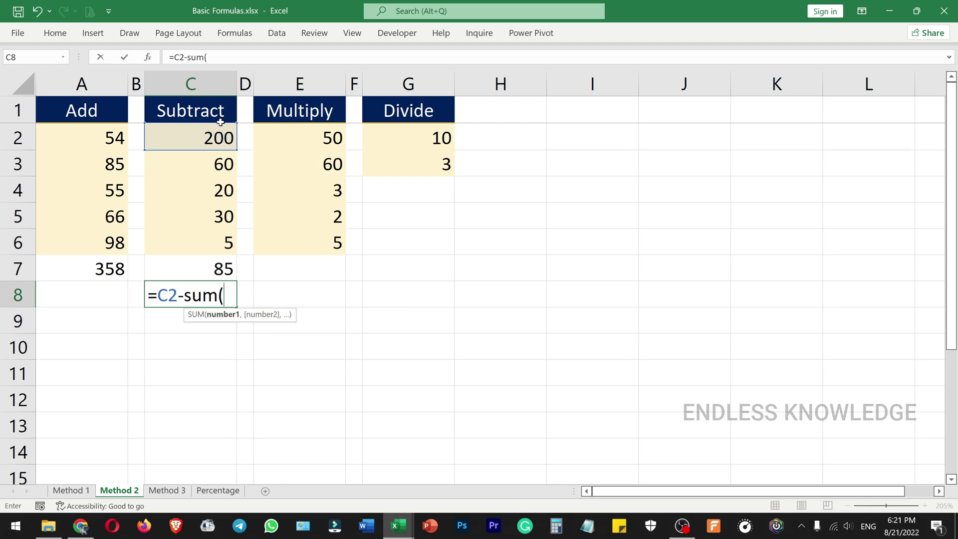
pyautogui.click(221, 168)
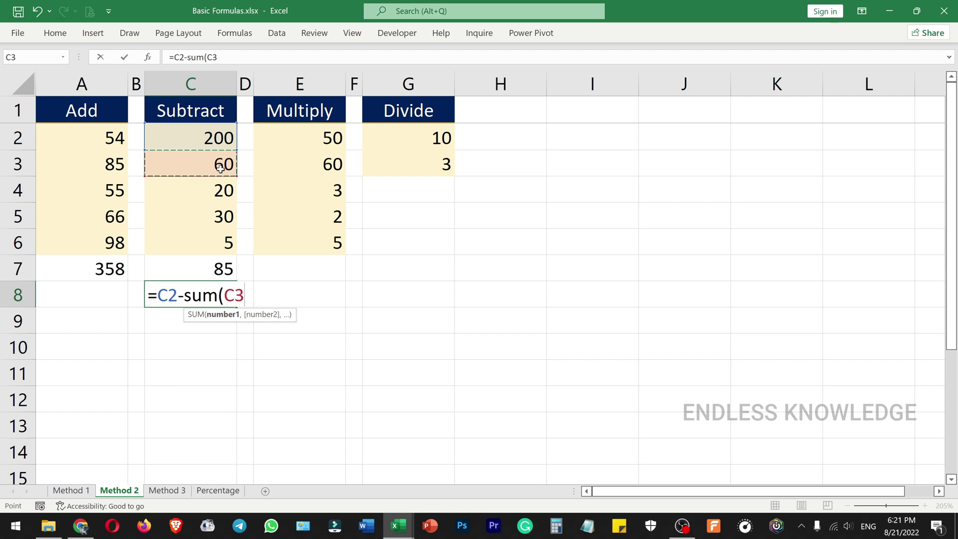
pyautogui.moveTo(221, 168); pyautogui.dragTo(218, 246)
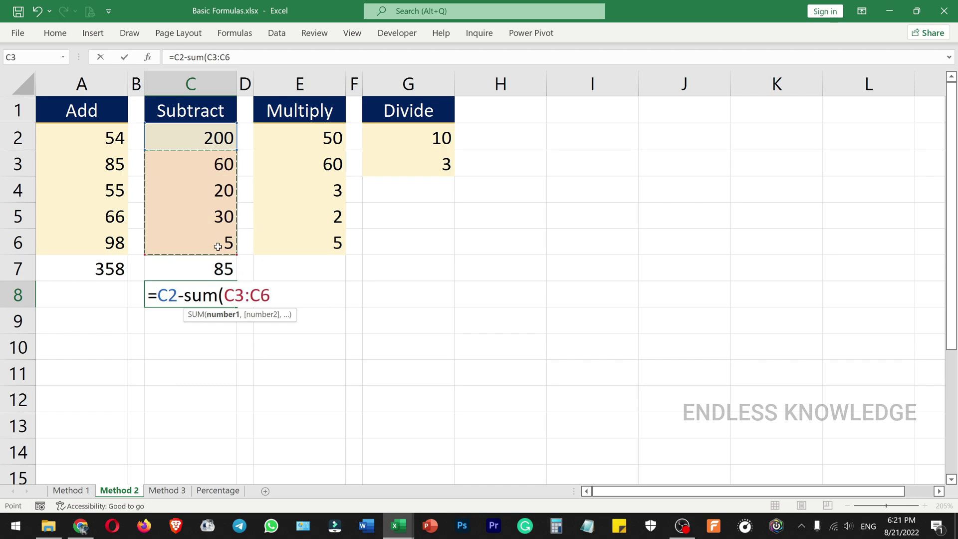
pyautogui.write(')')
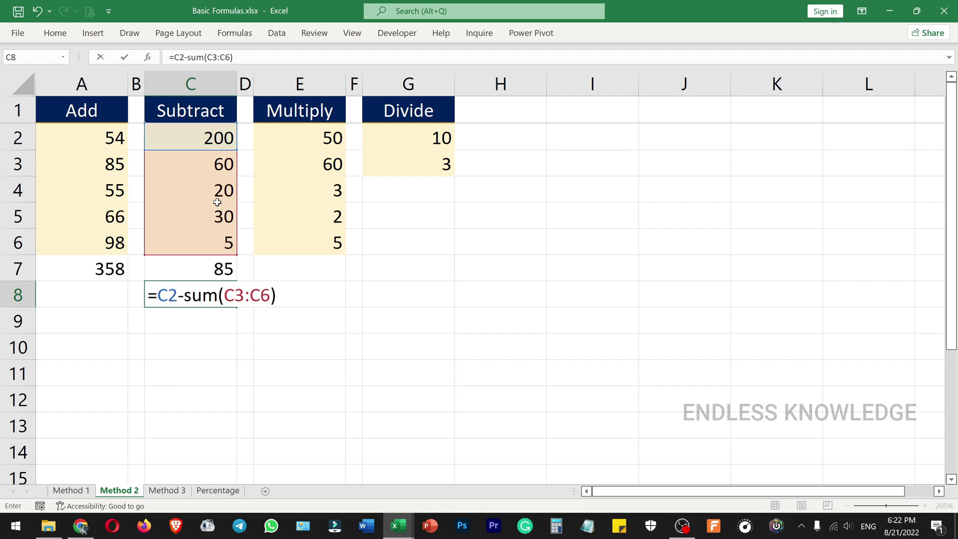
pyautogui.press('Return')
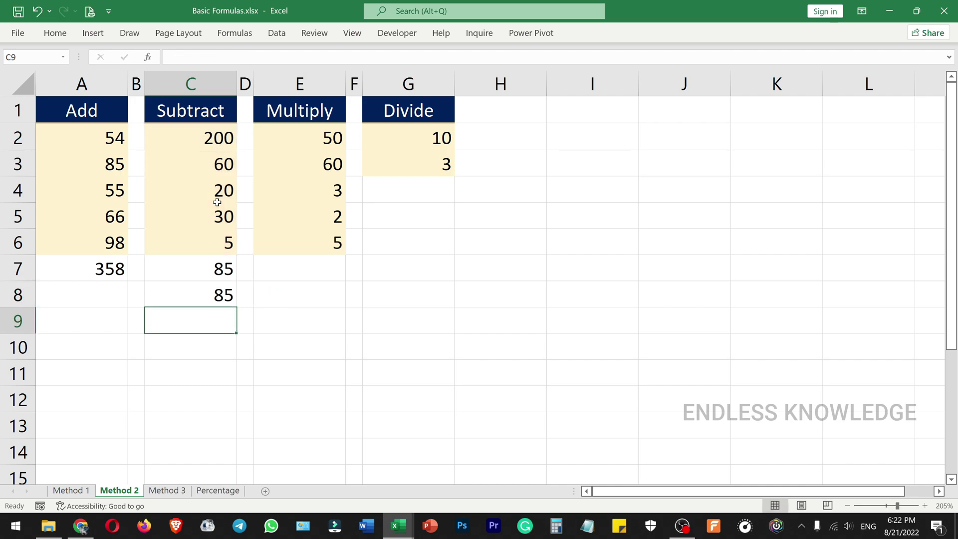
pyautogui.click(202, 293)
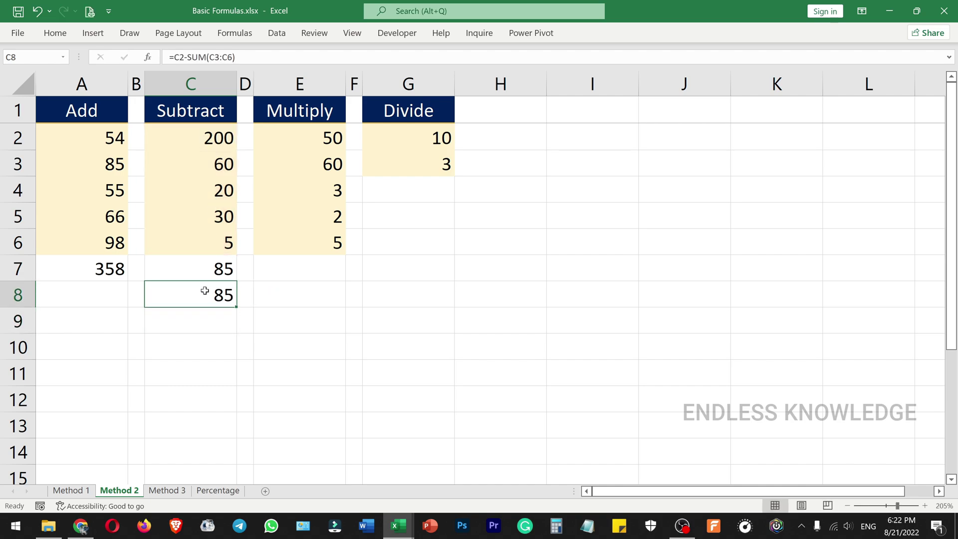
# - Enter the formula =PRODUCT(E2:E6) in cell E7 to multiply all values of the Multiply column
pyautogui.click(306, 273)
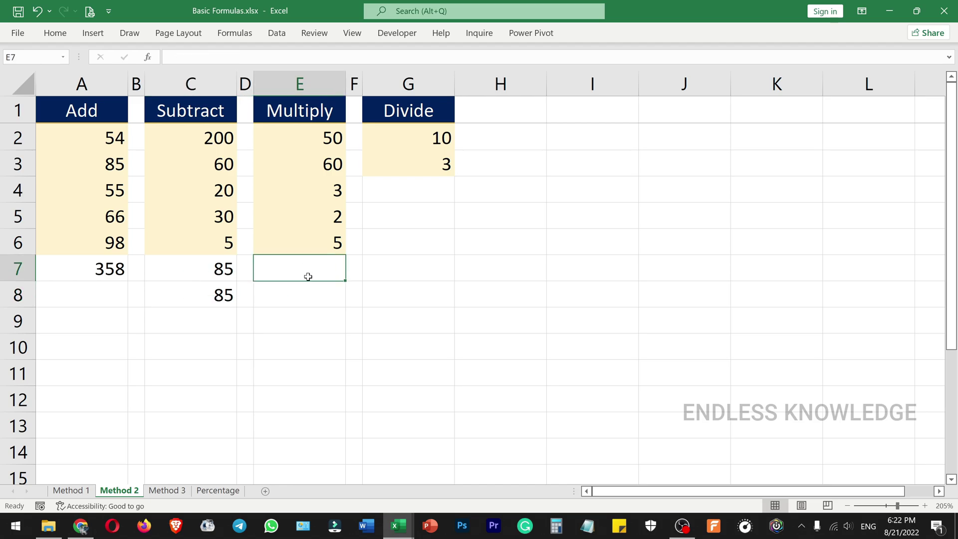
pyautogui.write('=')
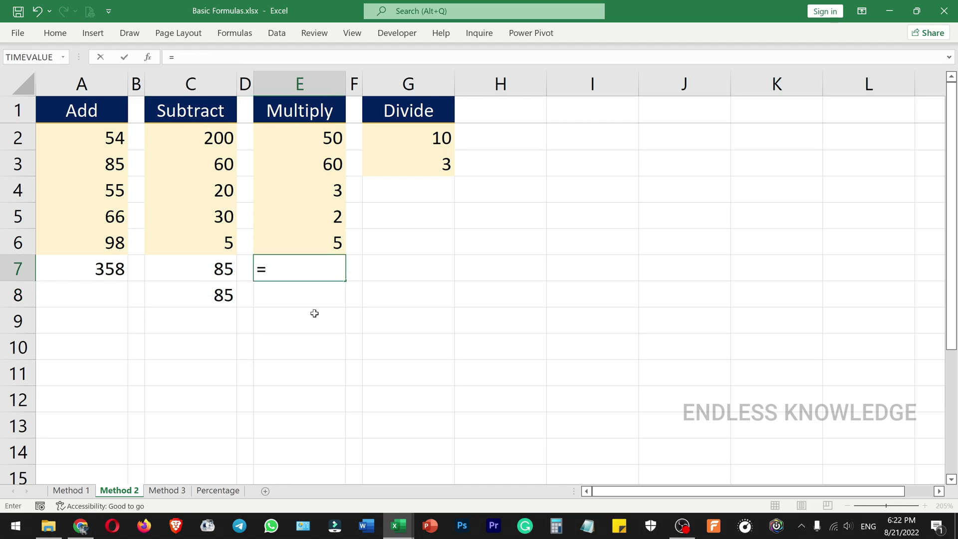
pyautogui.write('pr')
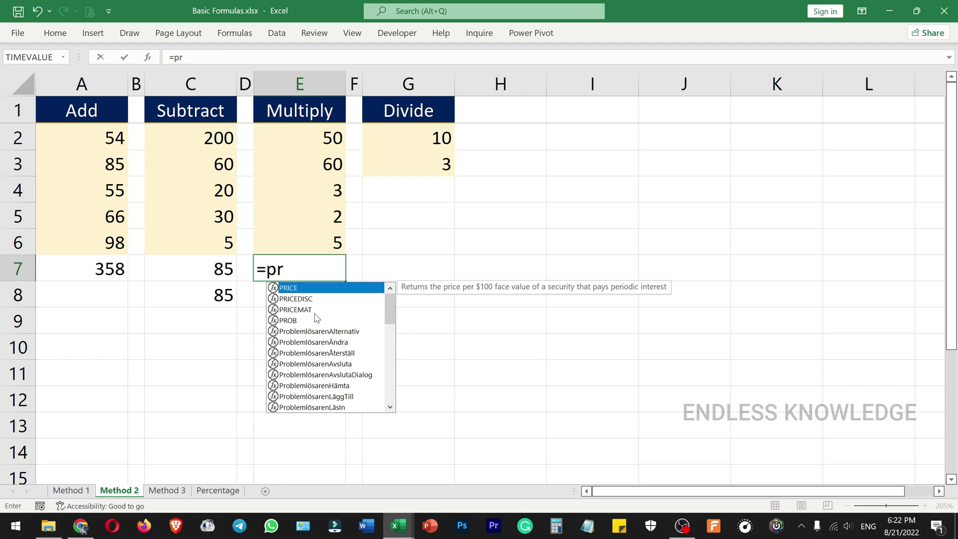
pyautogui.write('od')
pyautogui.press('Tab')
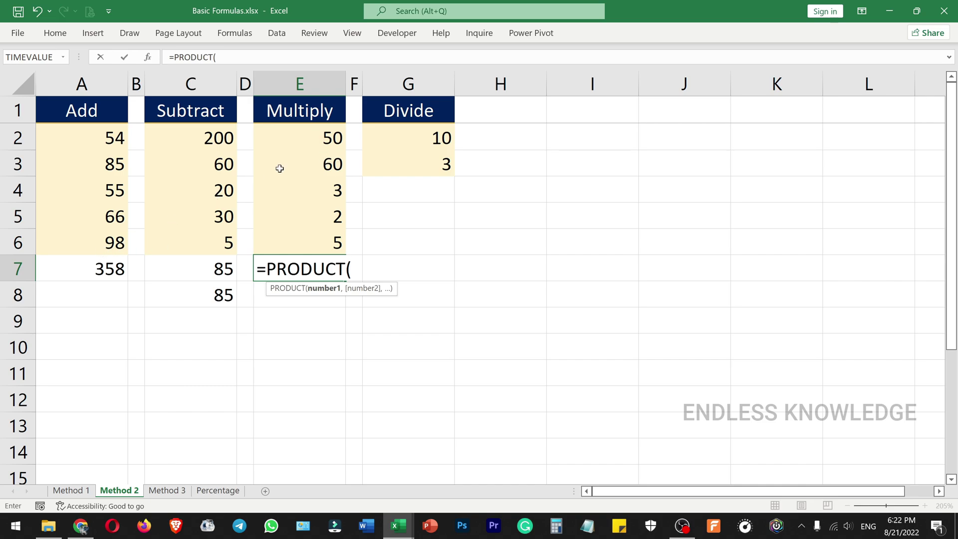
pyautogui.moveTo(304, 133); pyautogui.dragTo(305, 239)
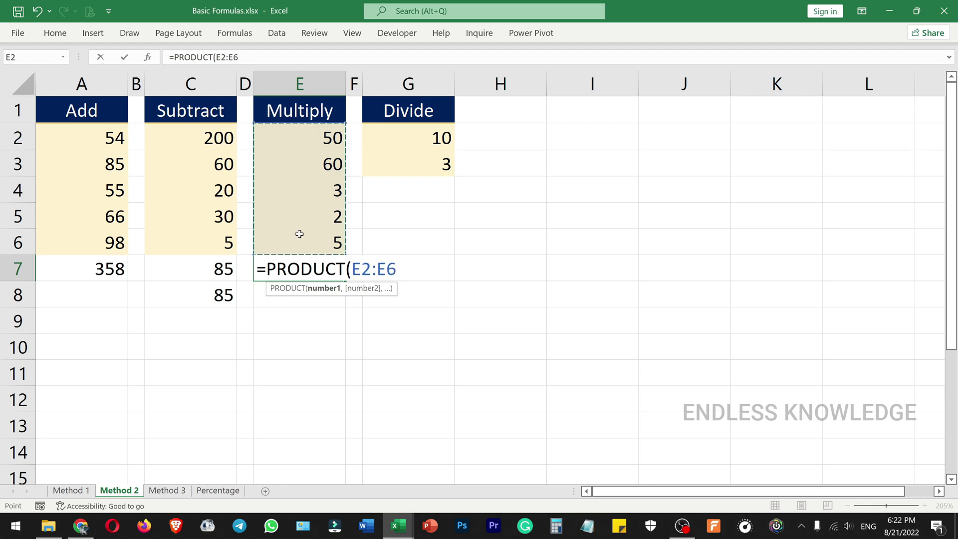
pyautogui.write(')')
pyautogui.press('Return')
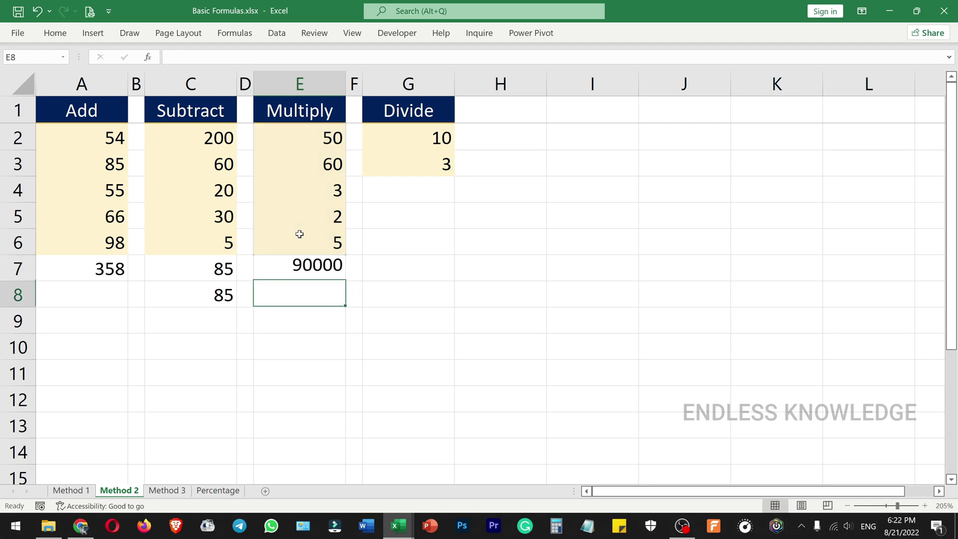
pyautogui.click(320, 267)
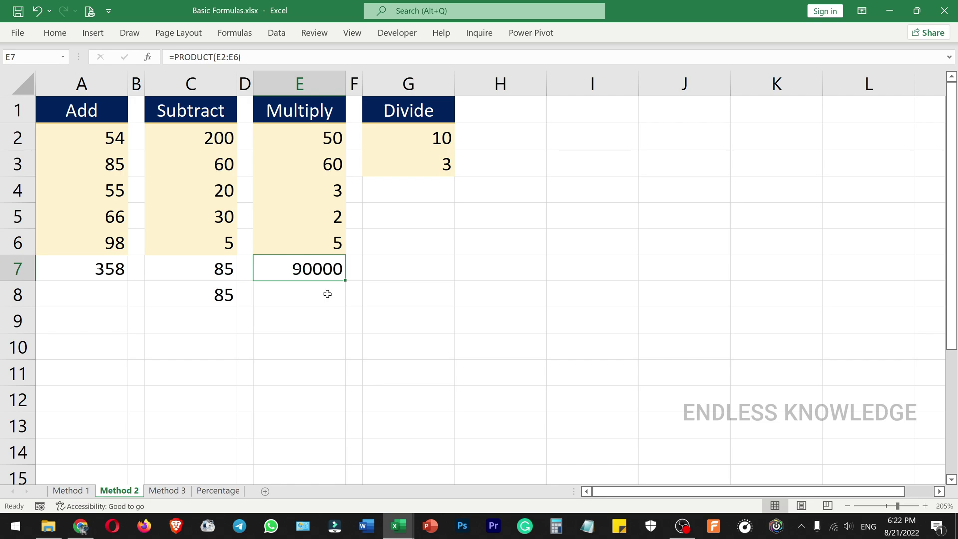
# - Enter the cell-reference formula =G2/G3 in cell G4 to divide the two values of the Divide column
pyautogui.click(410, 187)
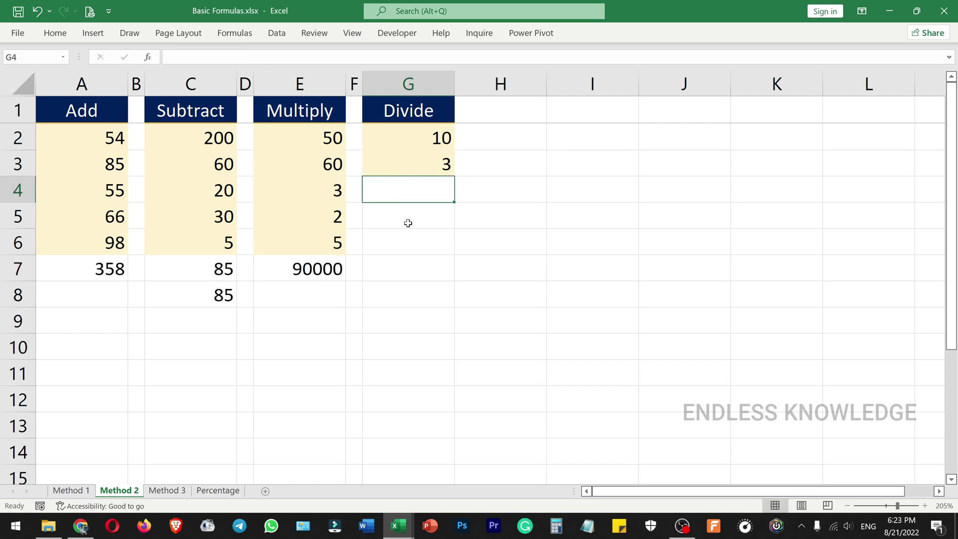
pyautogui.write('=')
pyautogui.click(426, 136)
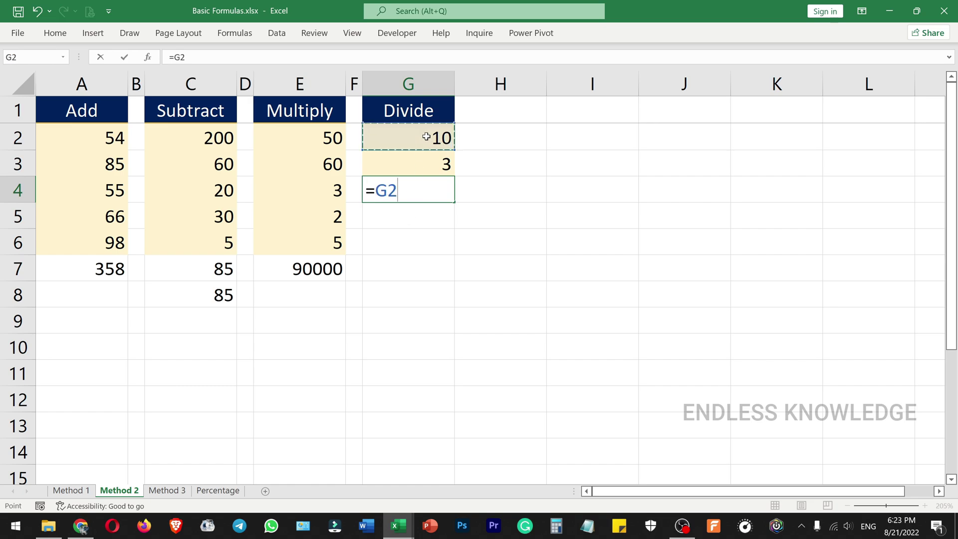
pyautogui.write('/')
pyautogui.click(428, 163)
pyautogui.press('Return')
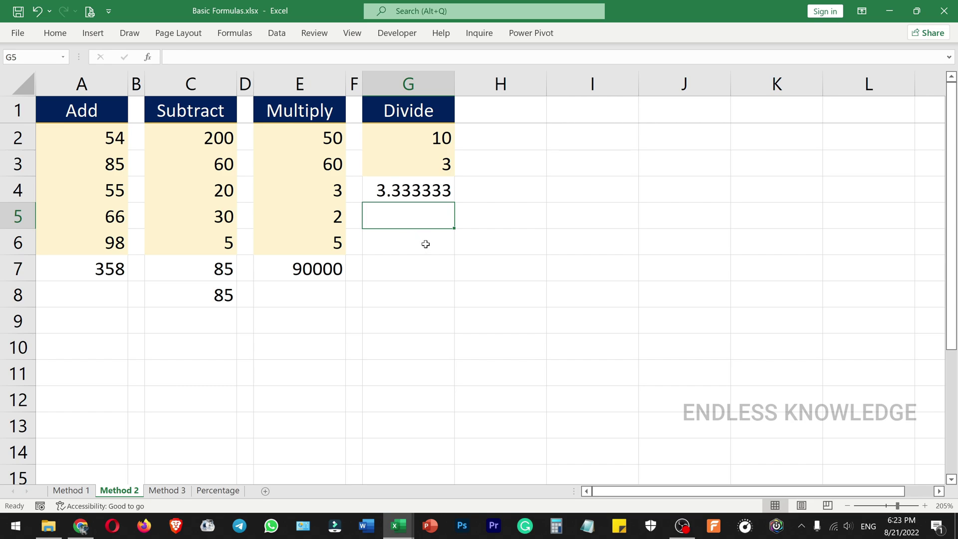
# - Enter the formula =QUOTIENT(G2,G3) in cell G5 to get the integer portion of the division
pyautogui.write('=quo')
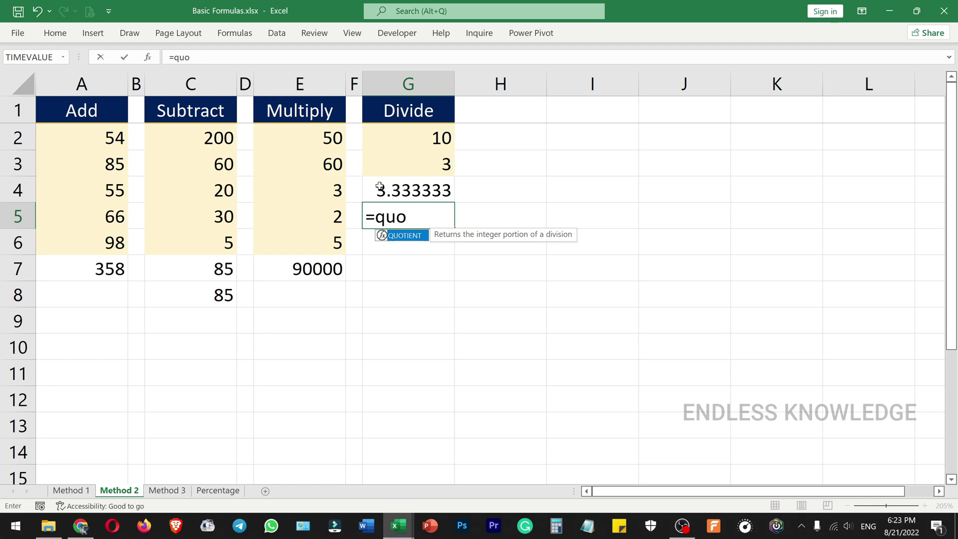
pyautogui.press('Tab')
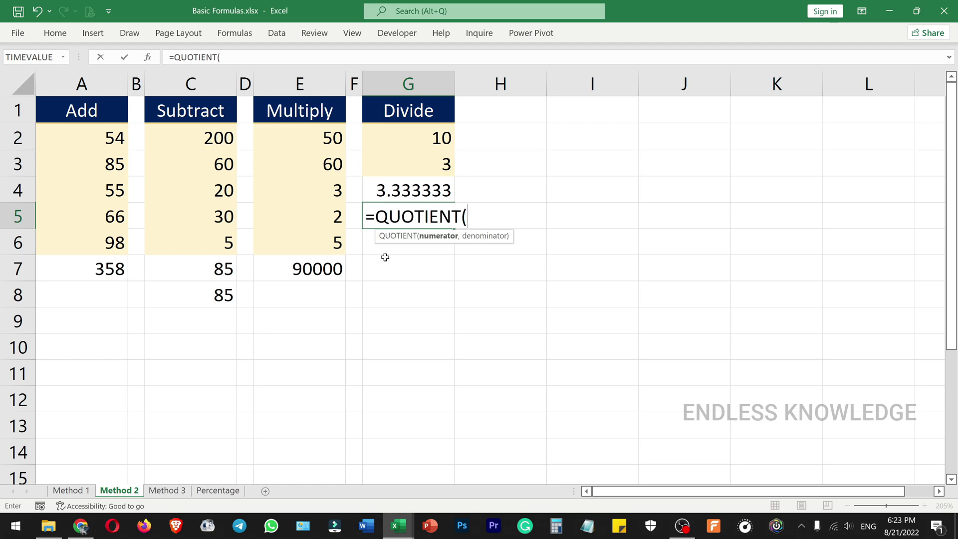
pyautogui.click(432, 138)
pyautogui.write(',')
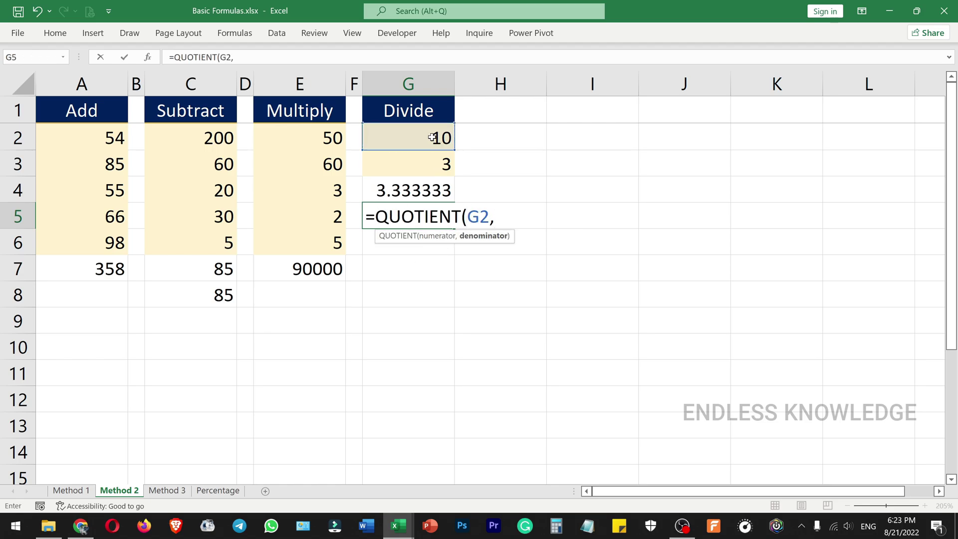
pyautogui.click(429, 166)
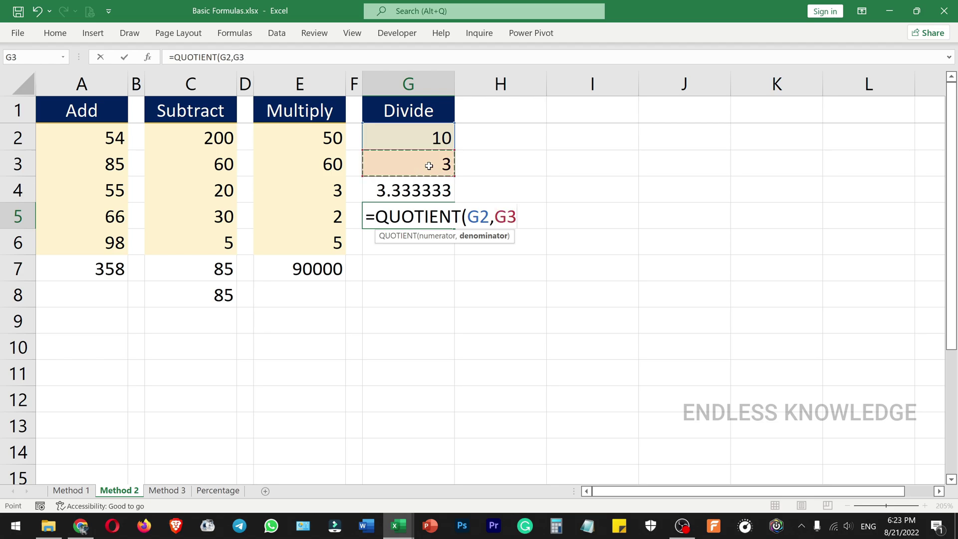
pyautogui.write(')')
pyautogui.press('Return')
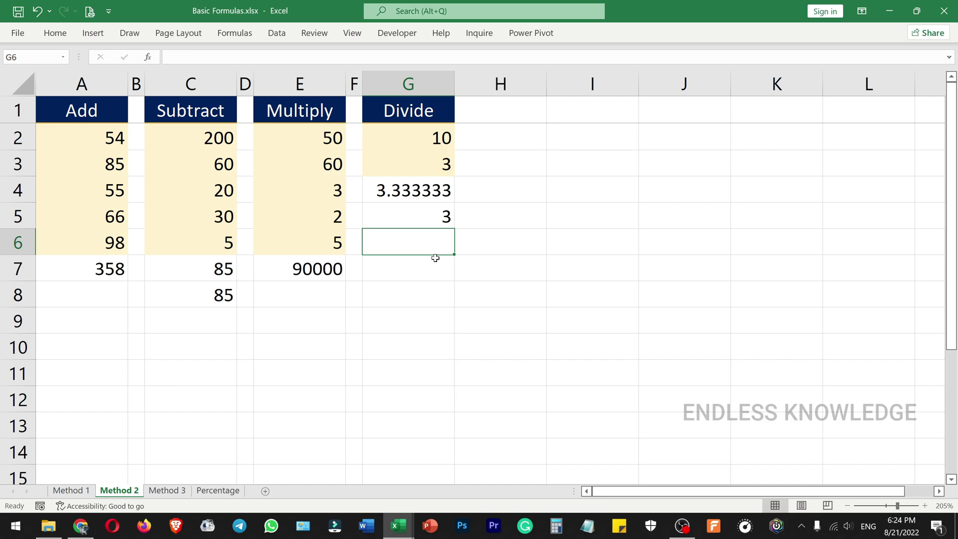
# - Enter the formula =MOD(G2,G3) in cell G6 to get the remainder of the division
pyautogui.write('=mod')
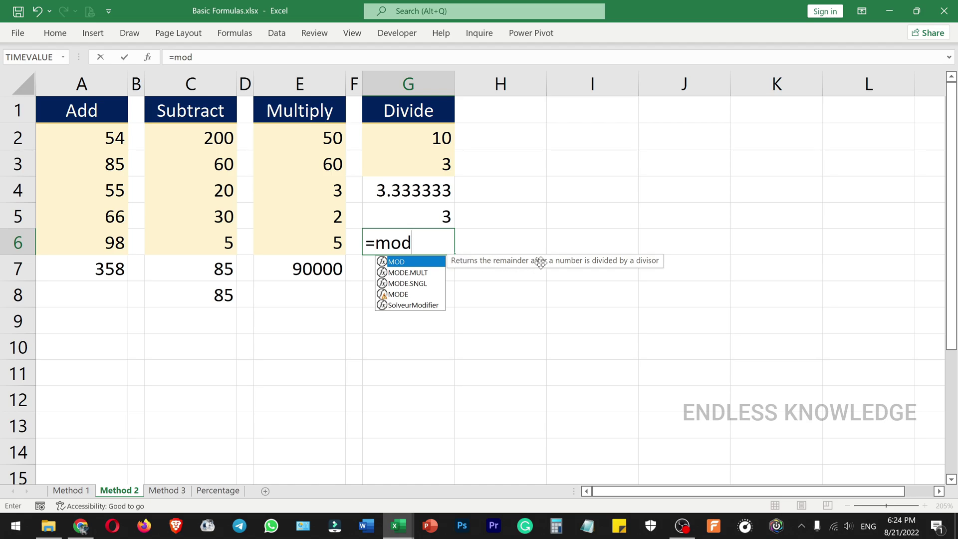
pyautogui.press('Tab')
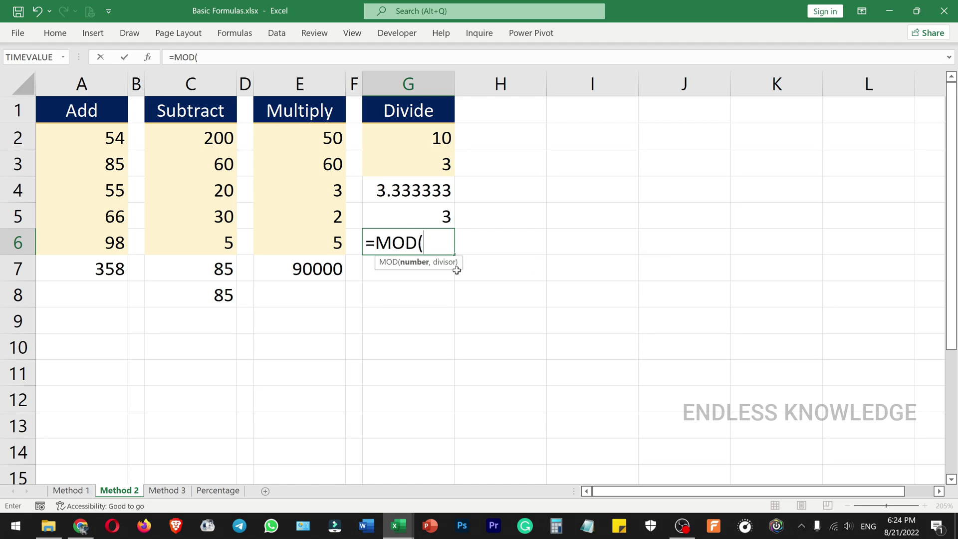
pyautogui.click(423, 140)
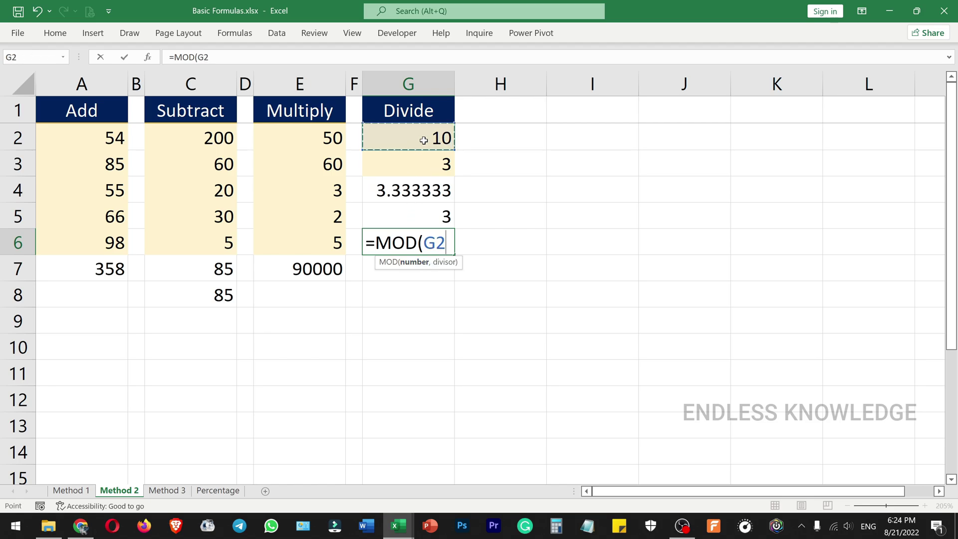
pyautogui.write(',')
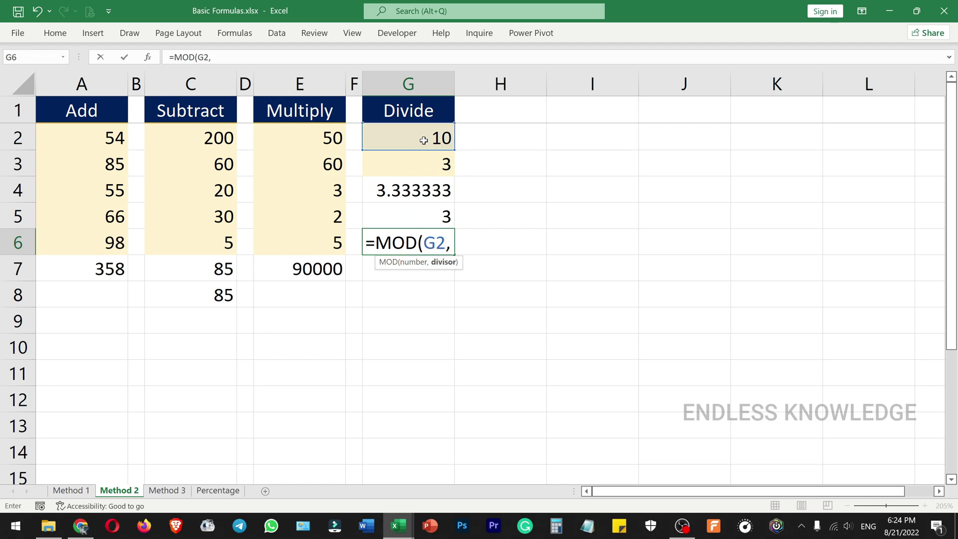
pyautogui.click(428, 164)
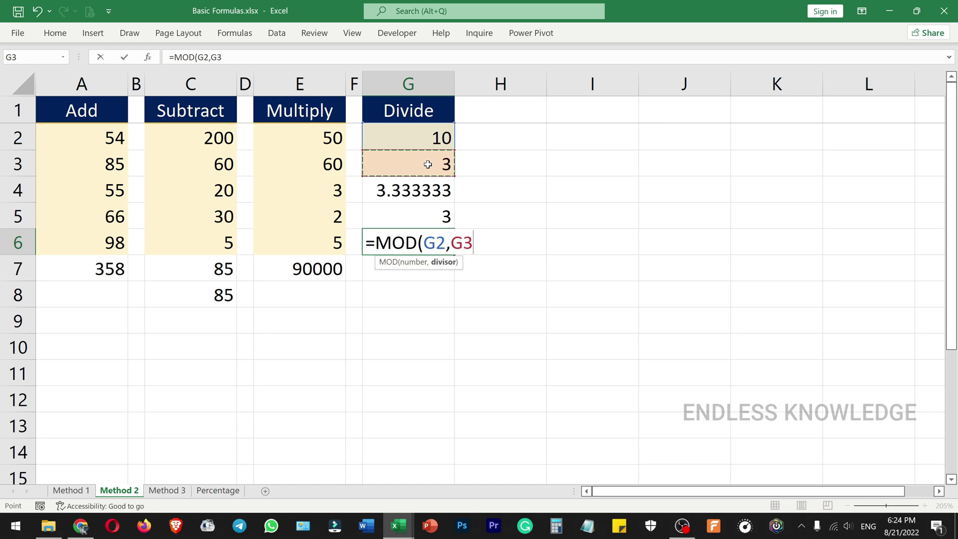
pyautogui.write(')')
pyautogui.press('Return')
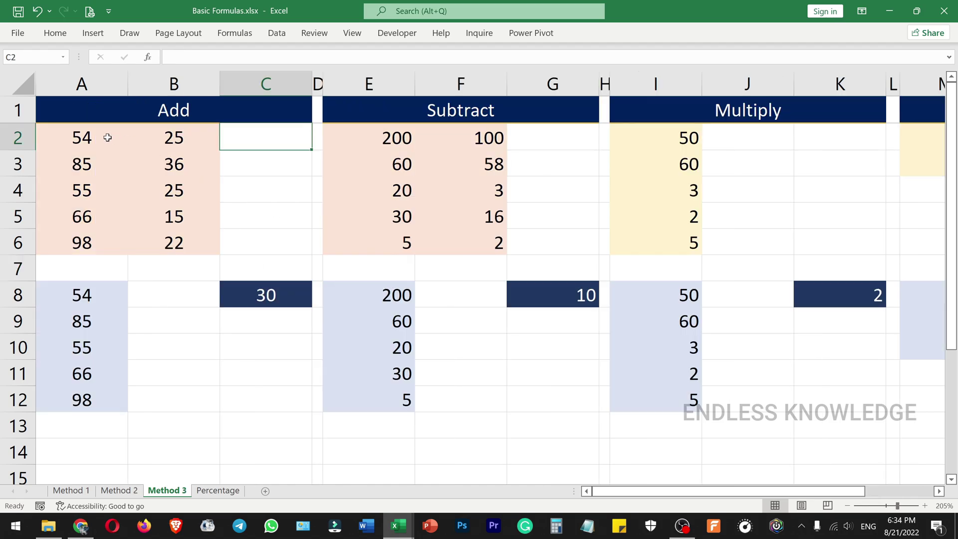
pyautogui.click(85, 138)
pyautogui.click(176, 134)
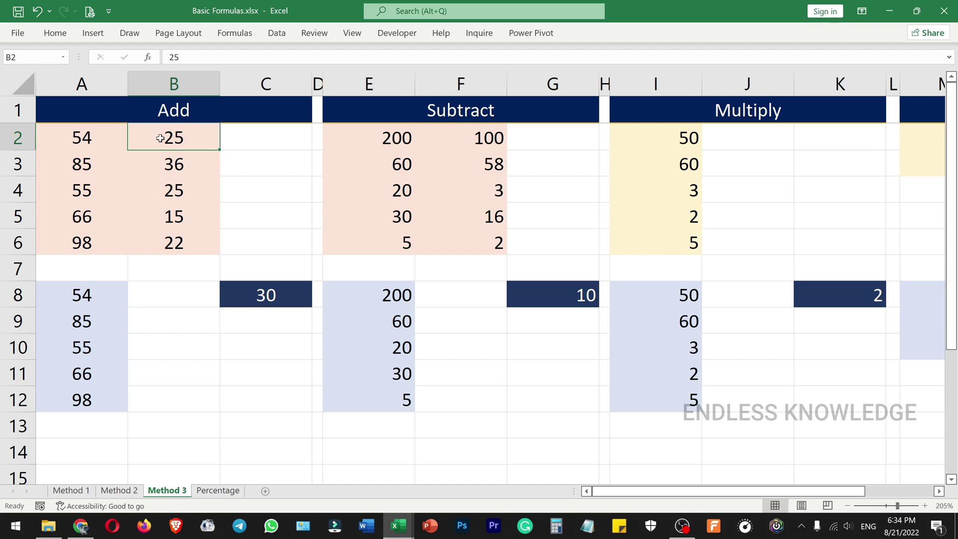
pyautogui.click(84, 139)
pyautogui.click(167, 140)
# - Enter the formula =A2+B2 in cell C2 to add the first row of the Add table
pyautogui.click(251, 134)
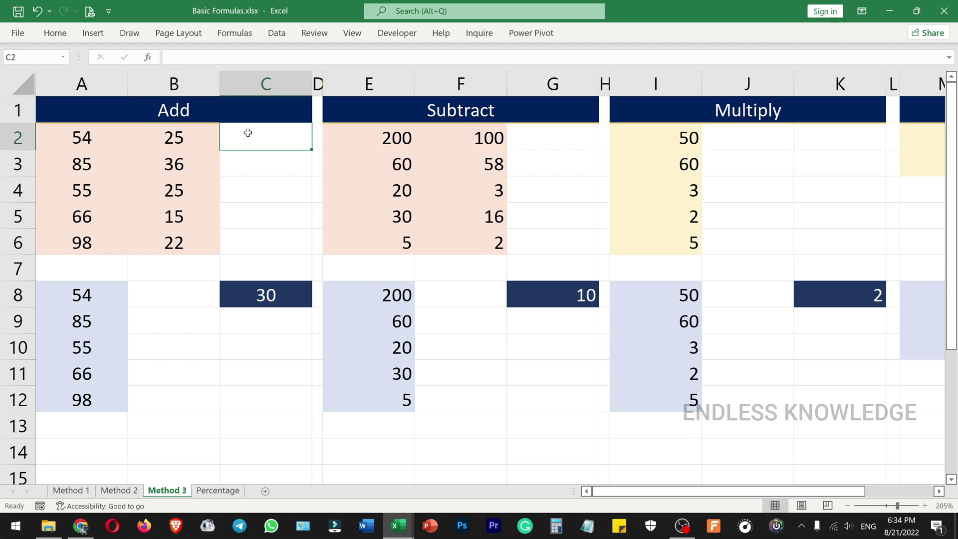
pyautogui.write('=')
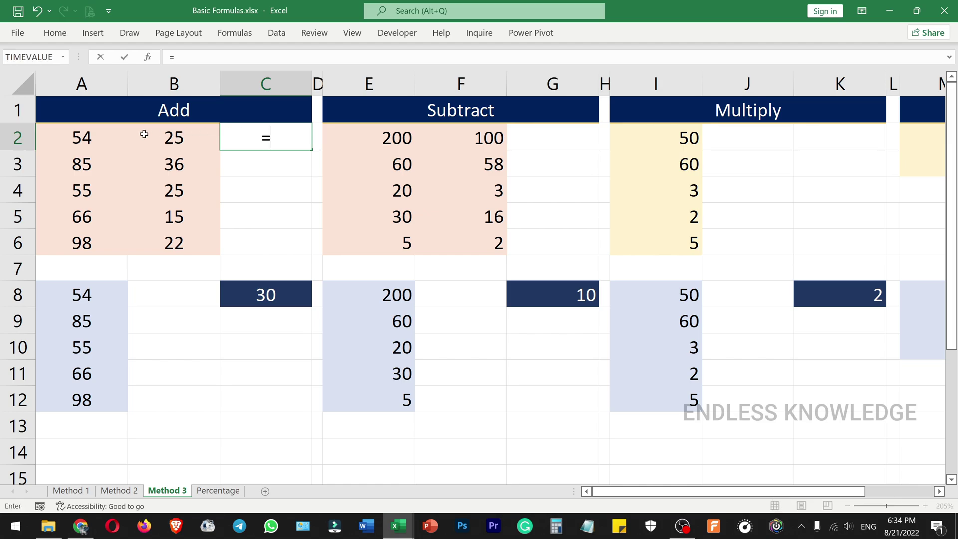
pyautogui.click(88, 137)
pyautogui.write('+')
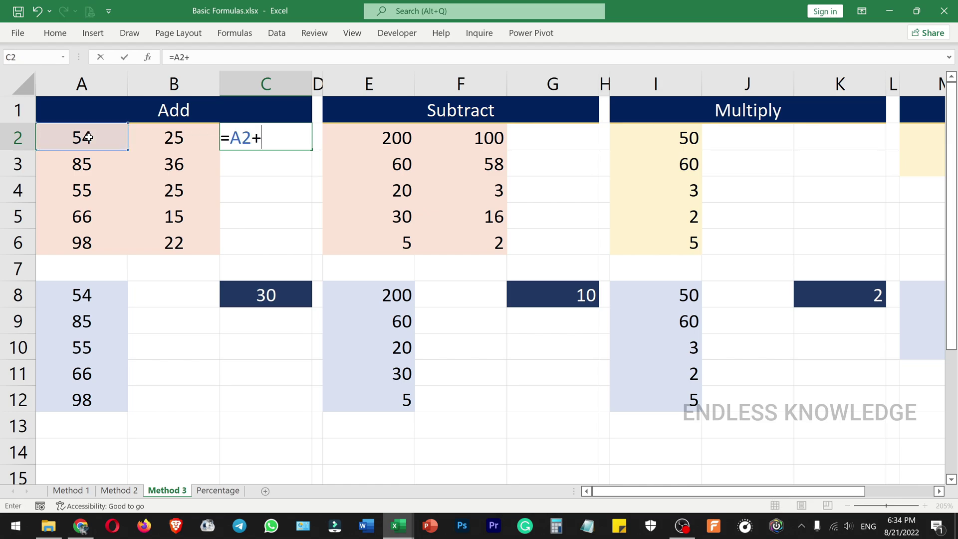
pyautogui.click(157, 136)
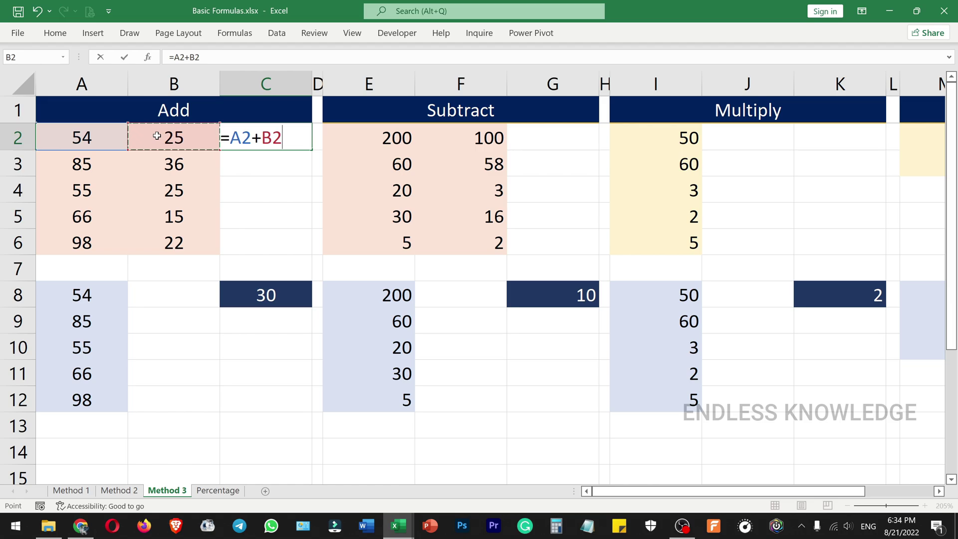
pyautogui.press('Return')
# - Fill the addition formula in C2 down through cell C6
pyautogui.click(269, 139)
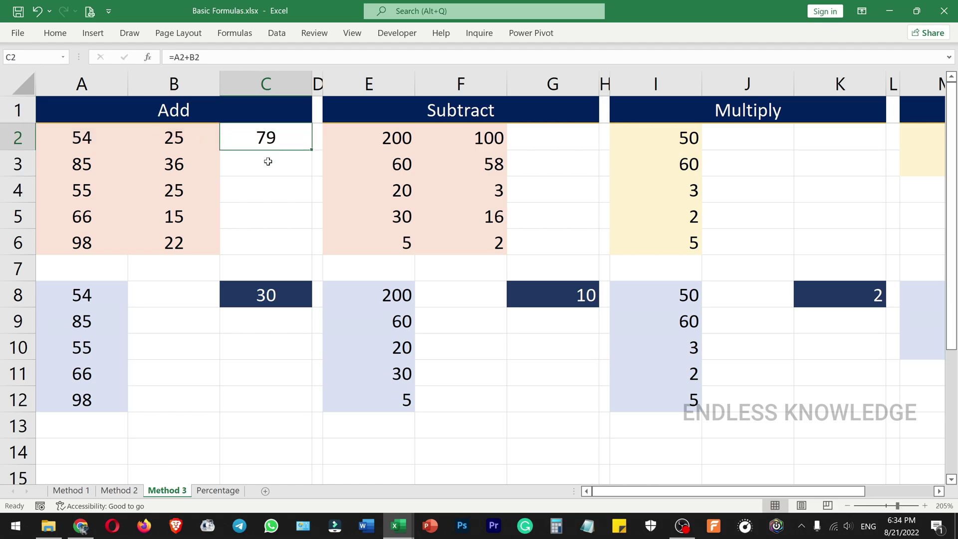
pyautogui.press('Return')
pyautogui.click(301, 138)
pyautogui.doubleClick(312, 150)
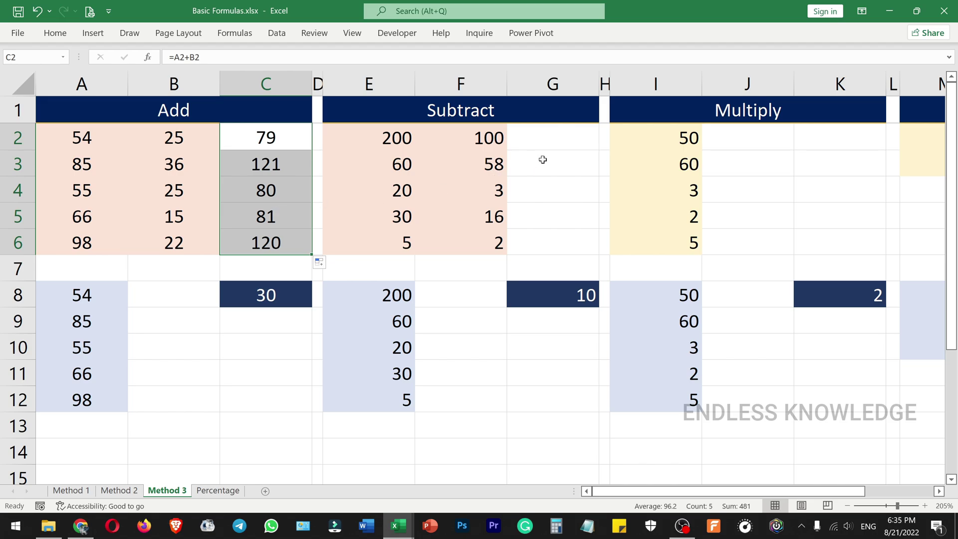
# - Enter the formula =E2-F2 in cell G2 of the Subtract table and fill it down through G6
pyautogui.click(558, 139)
pyautogui.write('=')
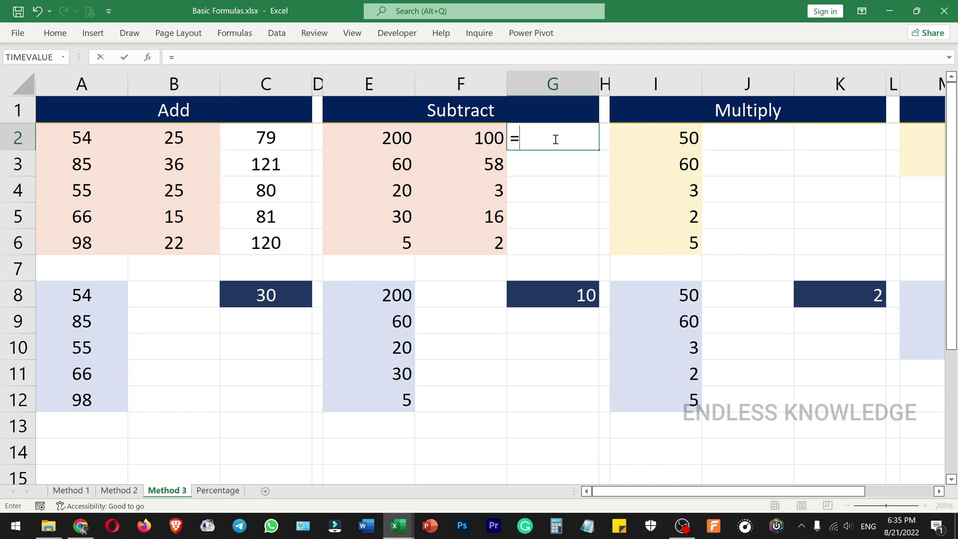
pyautogui.click(397, 137)
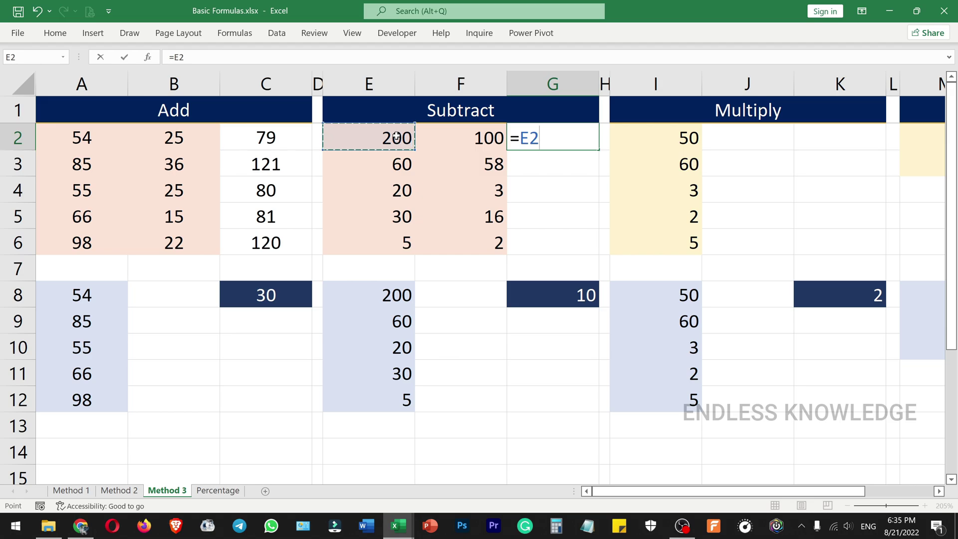
pyautogui.write('-')
pyautogui.click(469, 143)
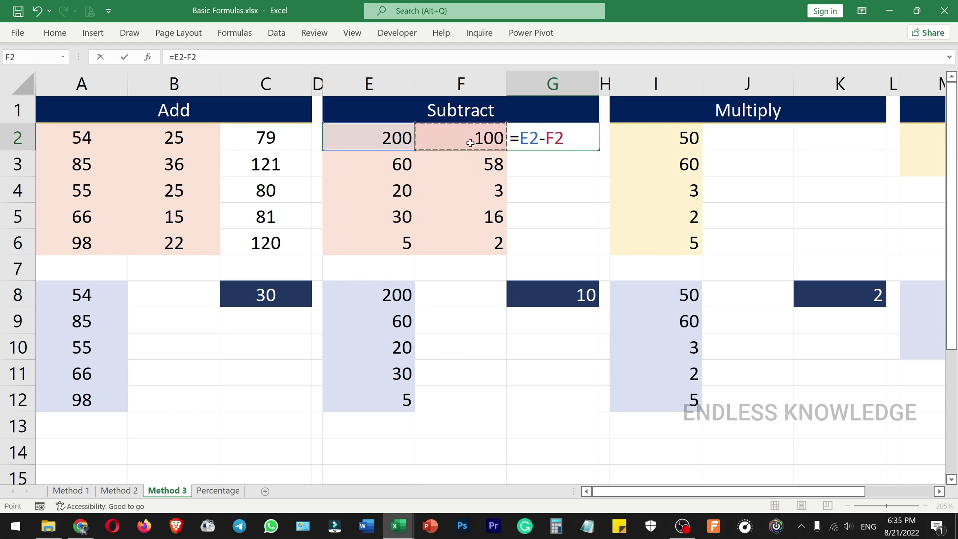
pyautogui.press('Return')
pyautogui.click(573, 144)
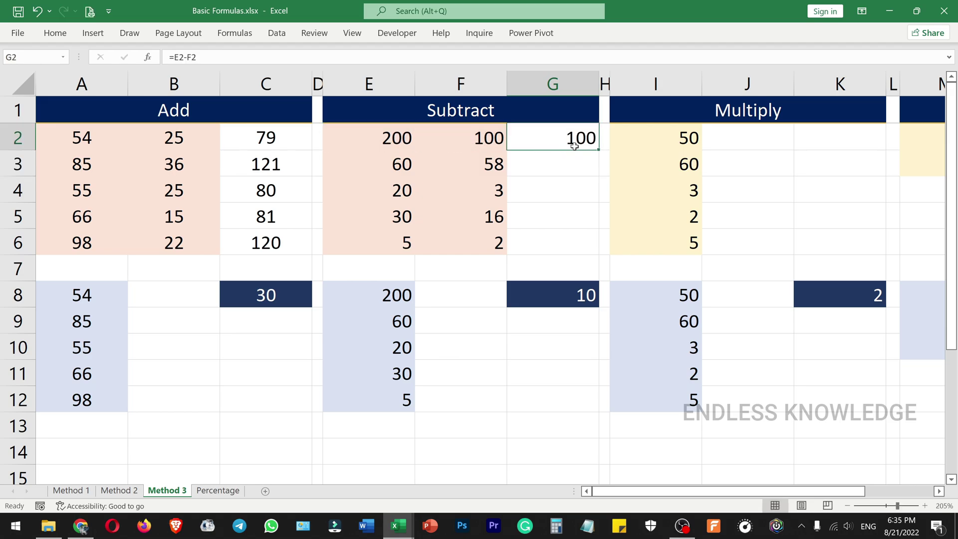
pyautogui.doubleClick(597, 147)
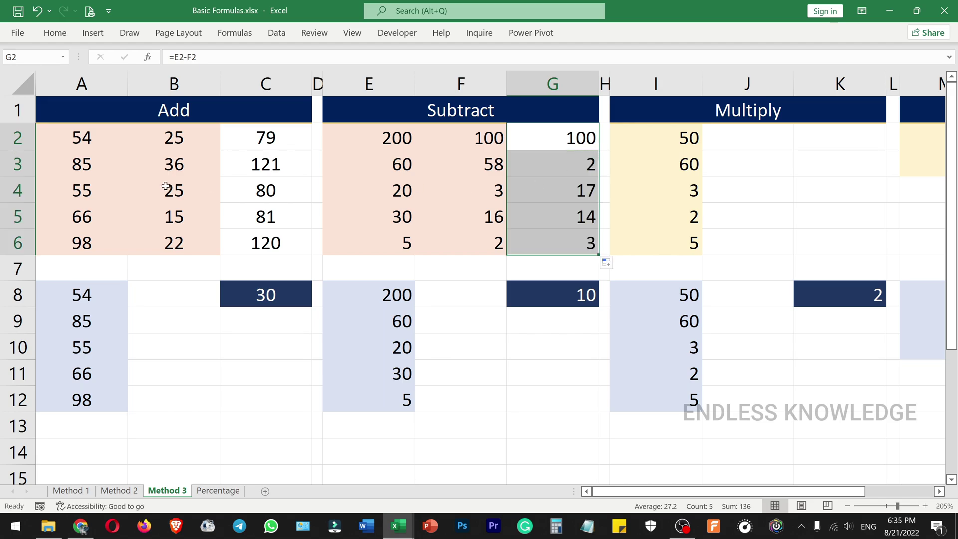
pyautogui.click(88, 136)
pyautogui.hotkey('ctrl', 'shift', 'Down')
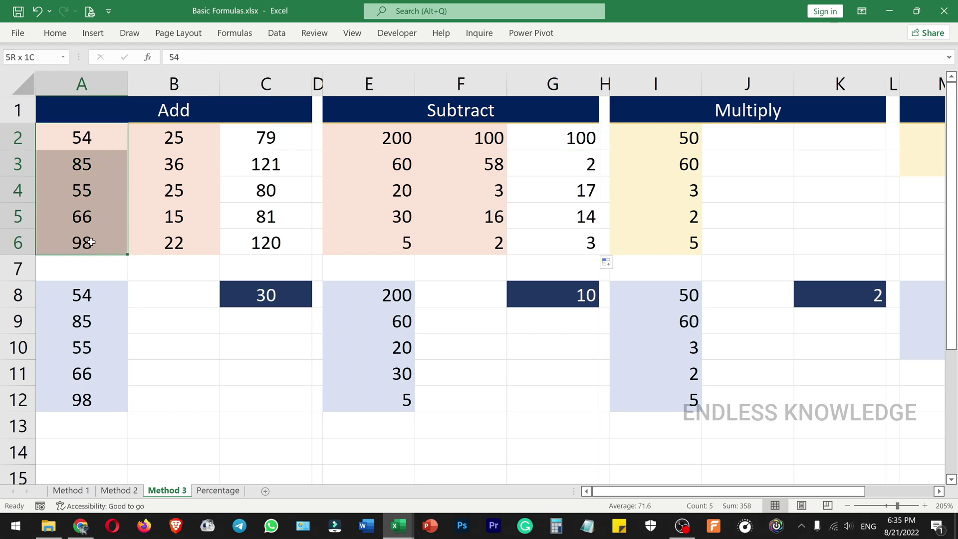
pyautogui.moveTo(179, 143); pyautogui.dragTo(191, 244)
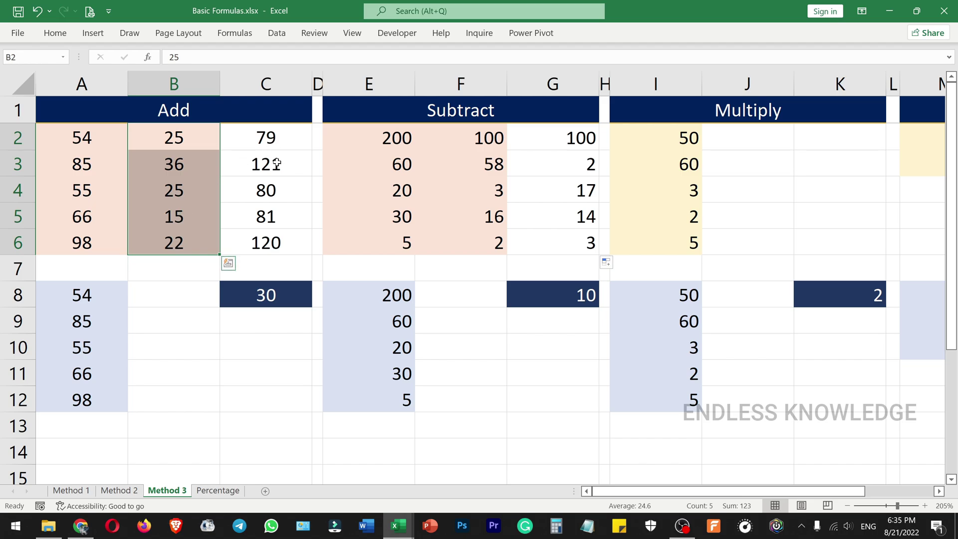
# - Enter the formula =SUM(A2:A6,B2:B6) in cell C7 to total both columns of the Add table
pyautogui.click(269, 268)
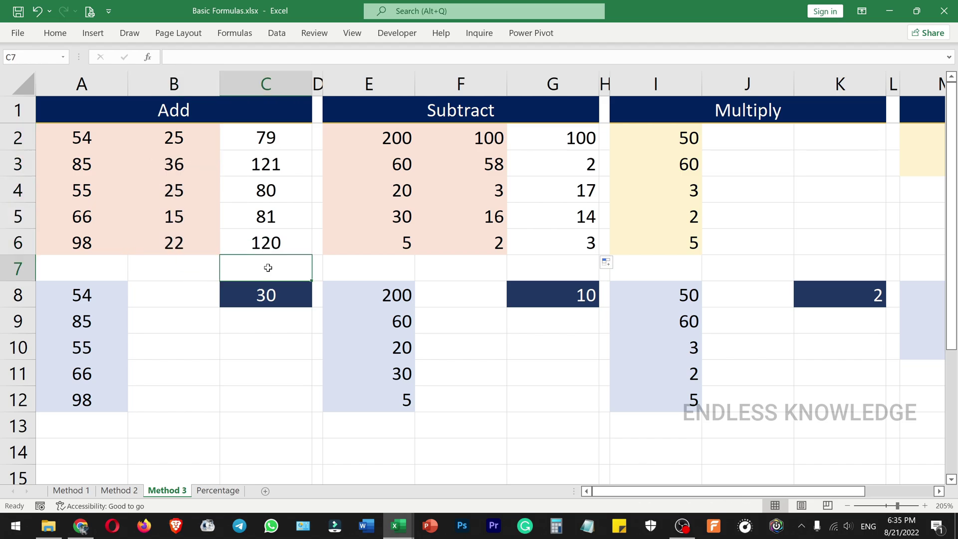
pyautogui.write('=')
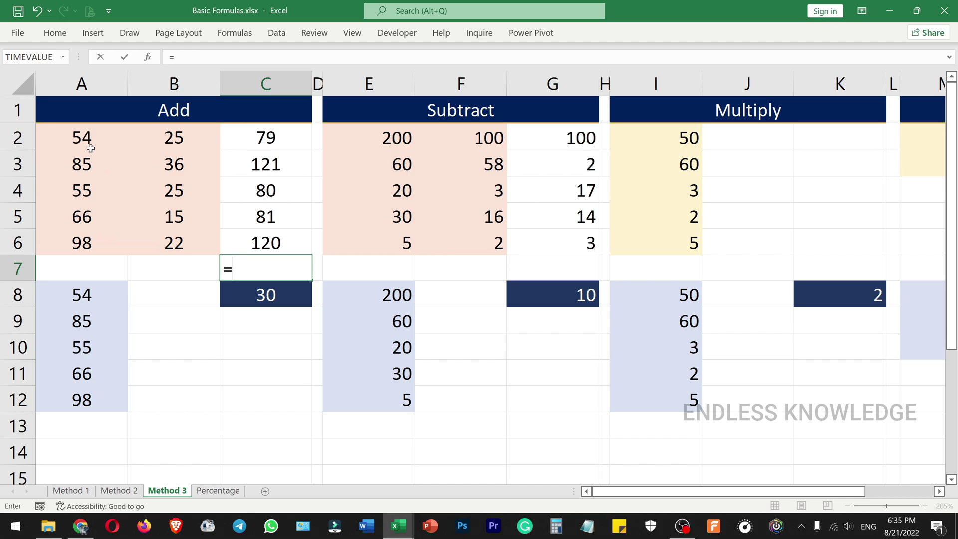
pyautogui.write('sum(')
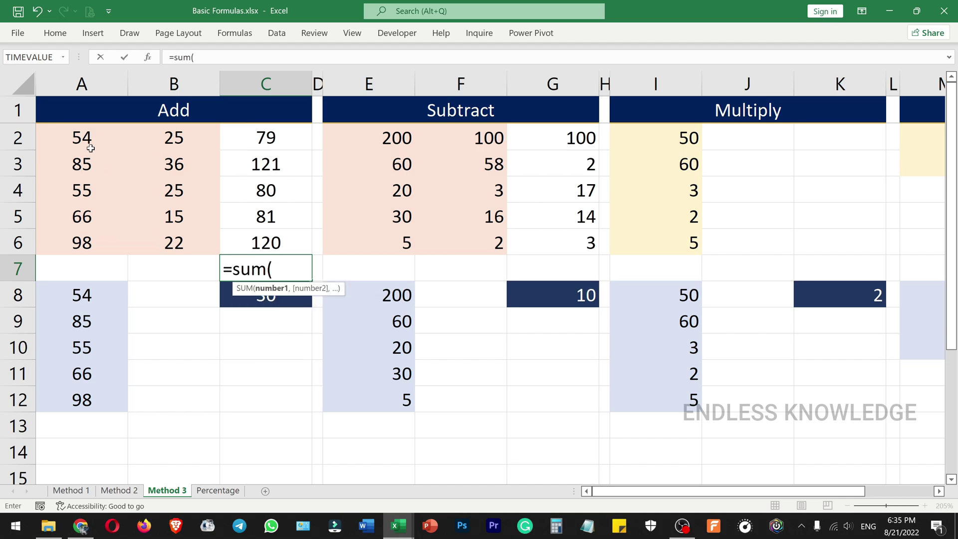
pyautogui.moveTo(80, 132); pyautogui.dragTo(84, 242)
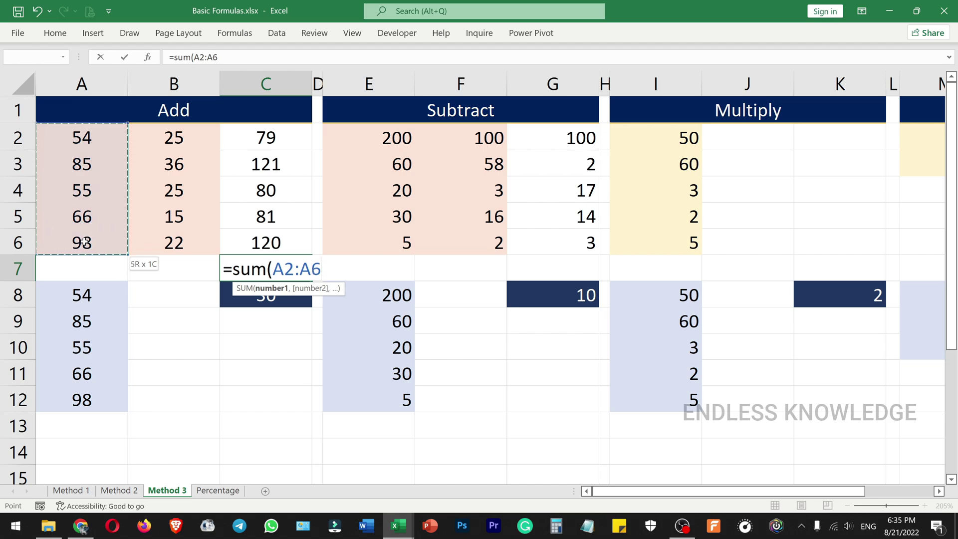
pyautogui.write(',')
pyautogui.click(161, 143)
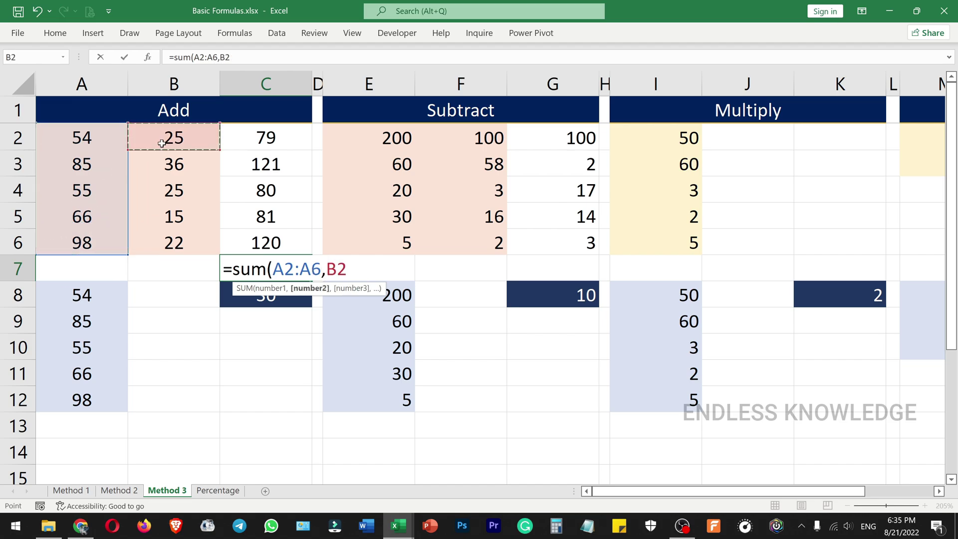
pyautogui.moveTo(161, 143); pyautogui.dragTo(162, 242)
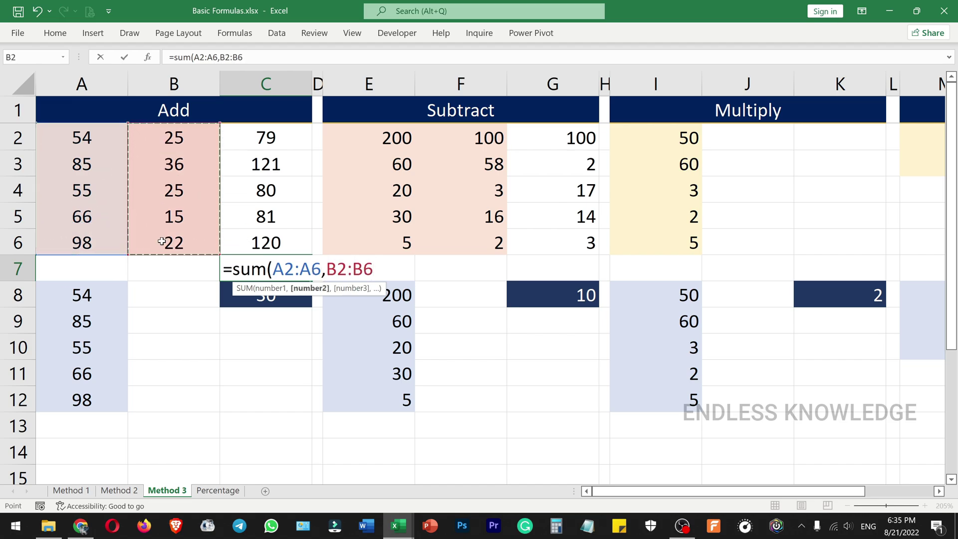
pyautogui.write(')')
pyautogui.press('Return')
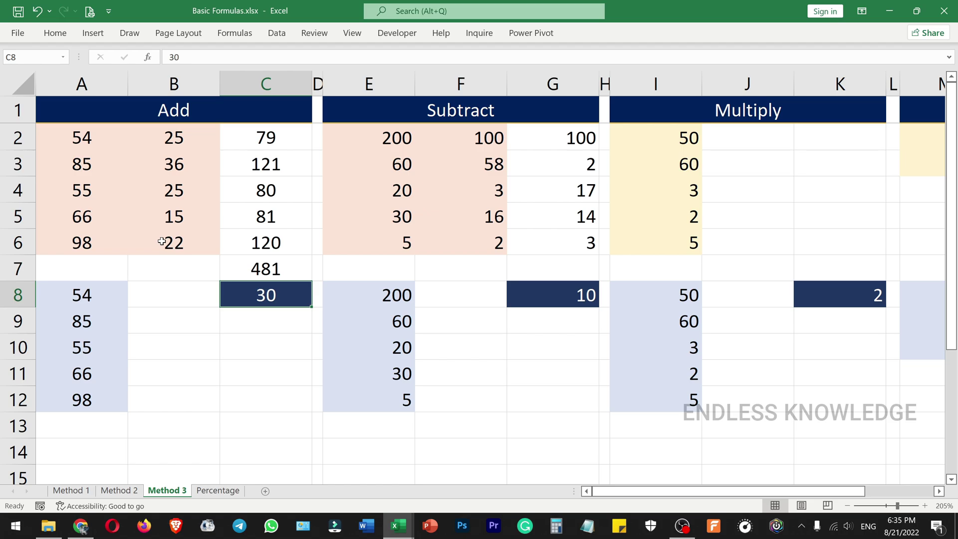
pyautogui.click(175, 294)
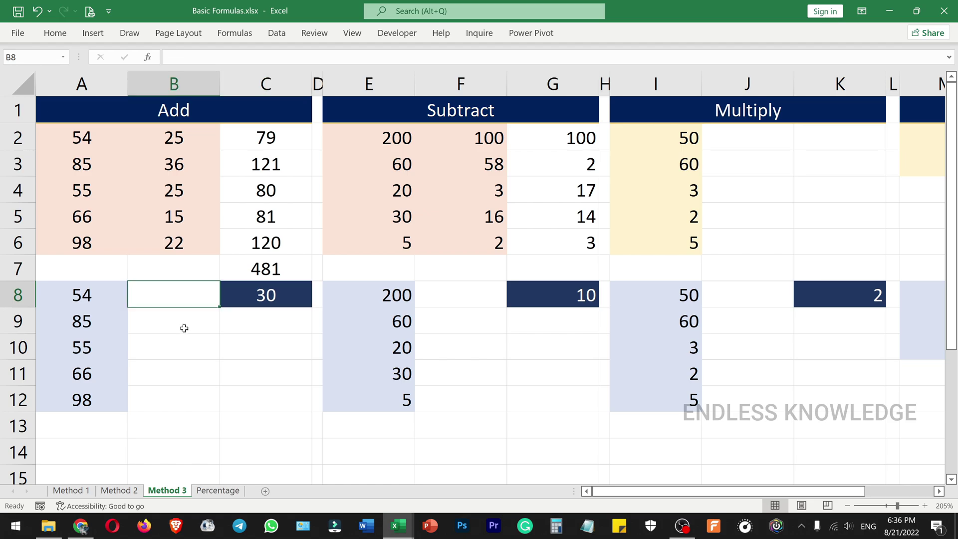
pyautogui.moveTo(112, 299); pyautogui.dragTo(107, 398)
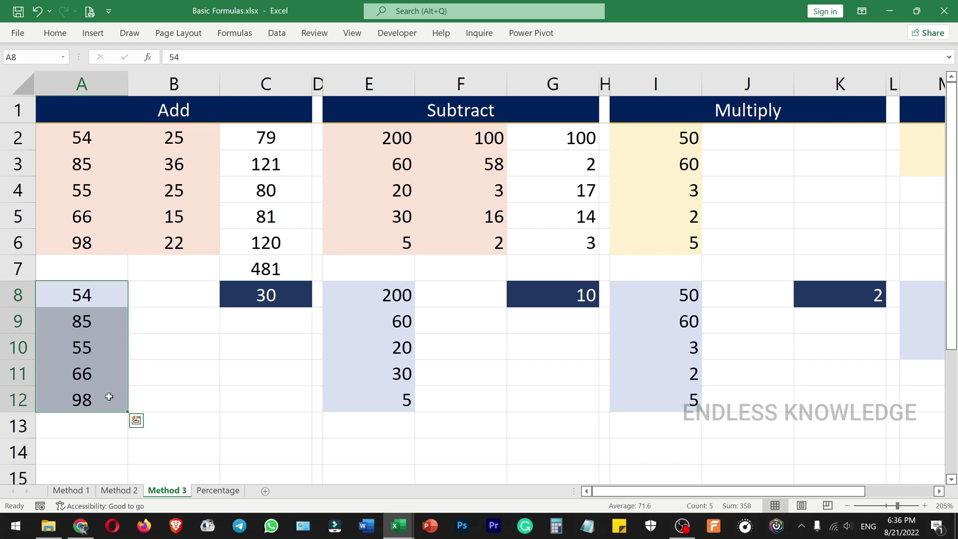
pyautogui.click(264, 308)
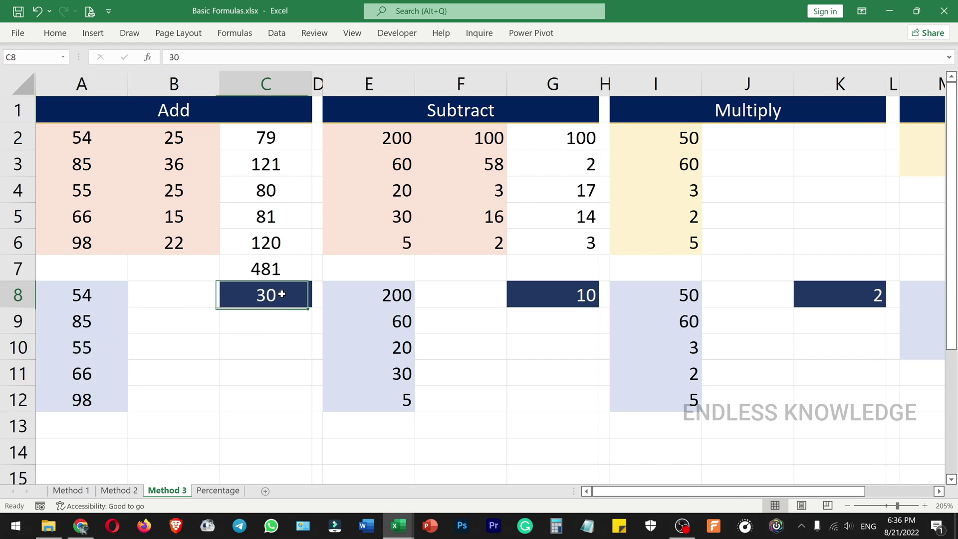
pyautogui.click(524, 295)
pyautogui.click(842, 287)
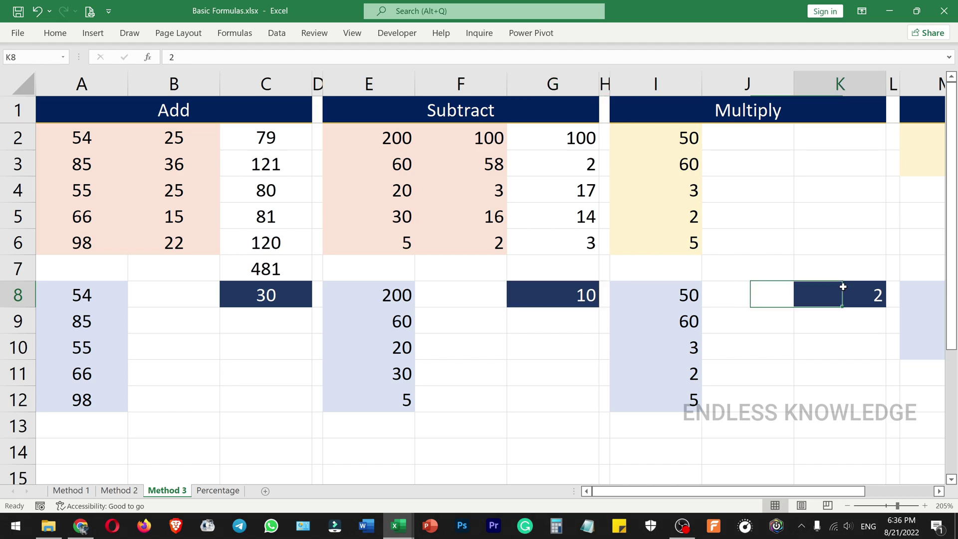
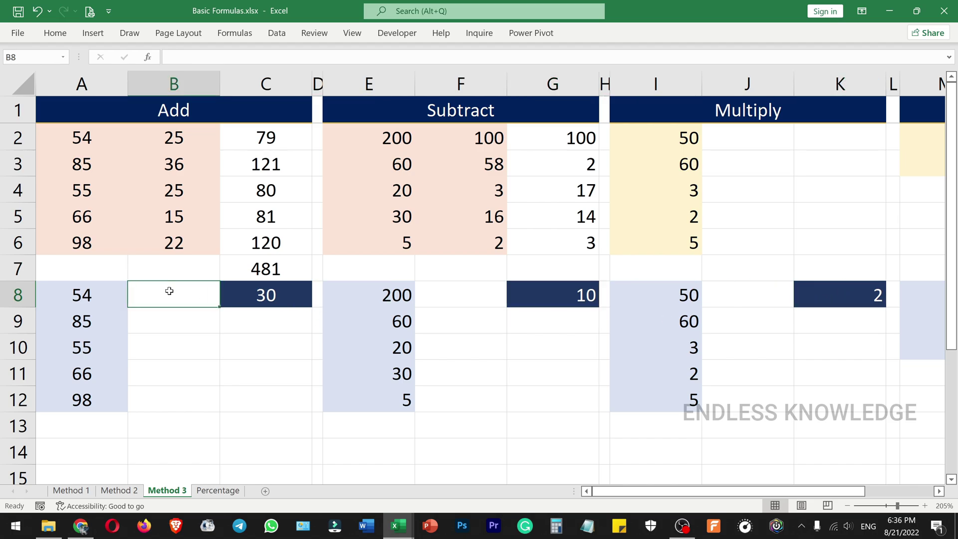
# - Try adding the constant in C8 to column A by entering =A8+C8 in cell B8 and filling it down through B12
pyautogui.click(108, 292)
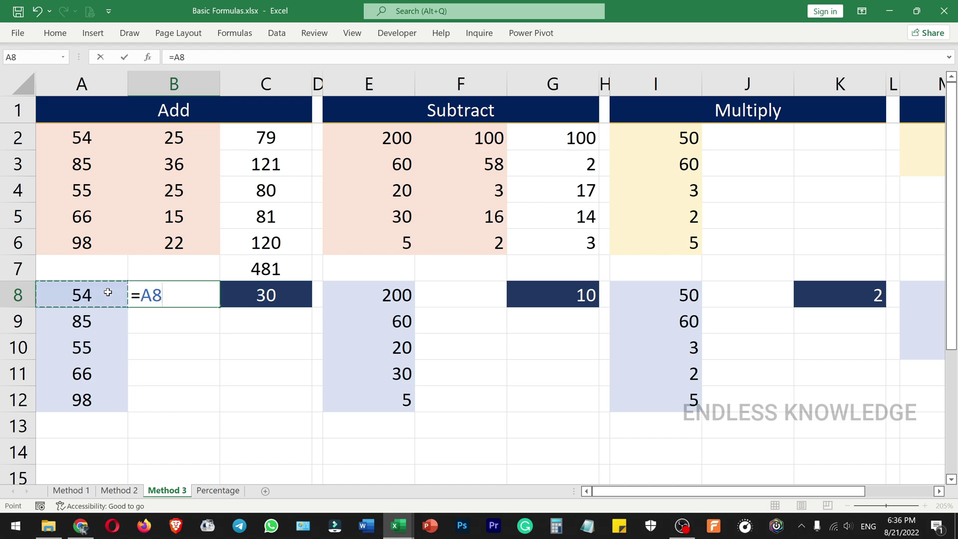
pyautogui.write('+')
pyautogui.click(261, 299)
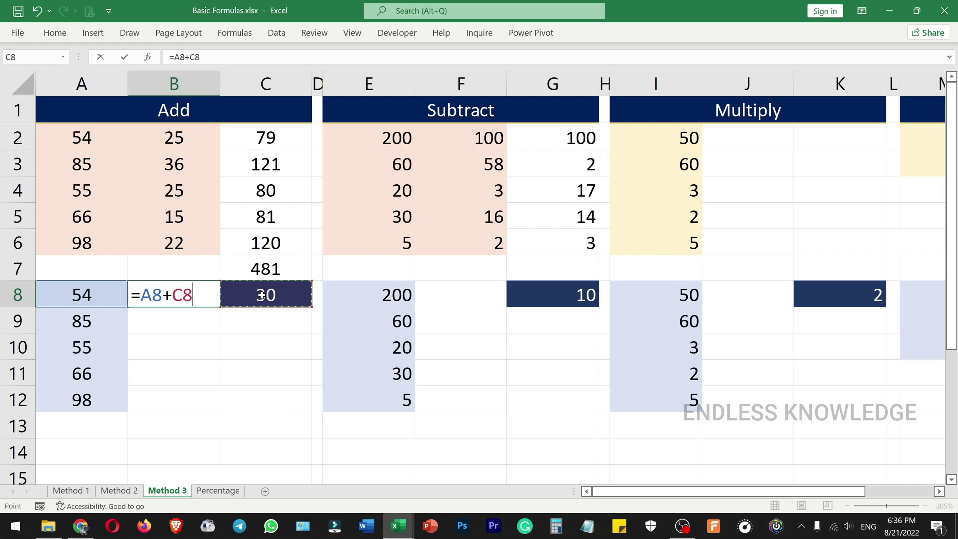
pyautogui.press('Return')
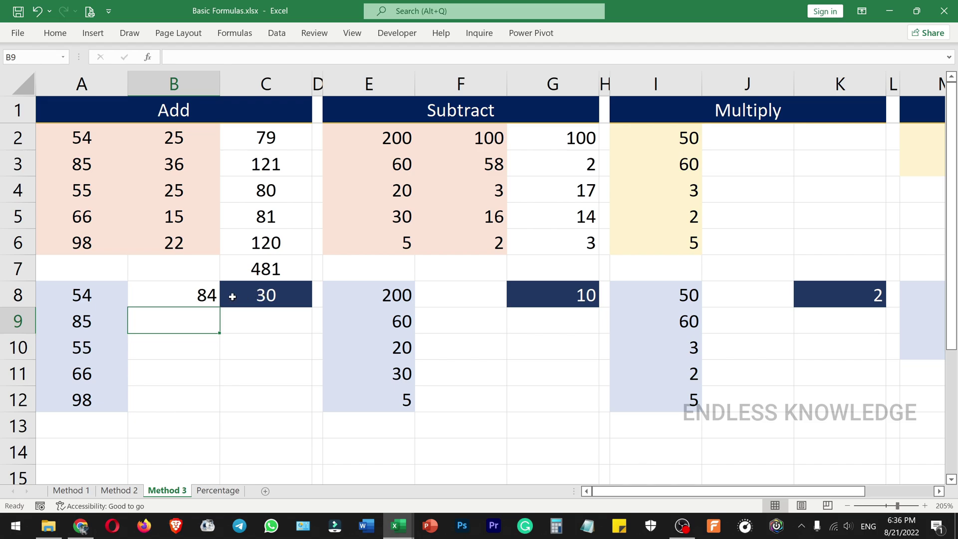
pyautogui.click(210, 297)
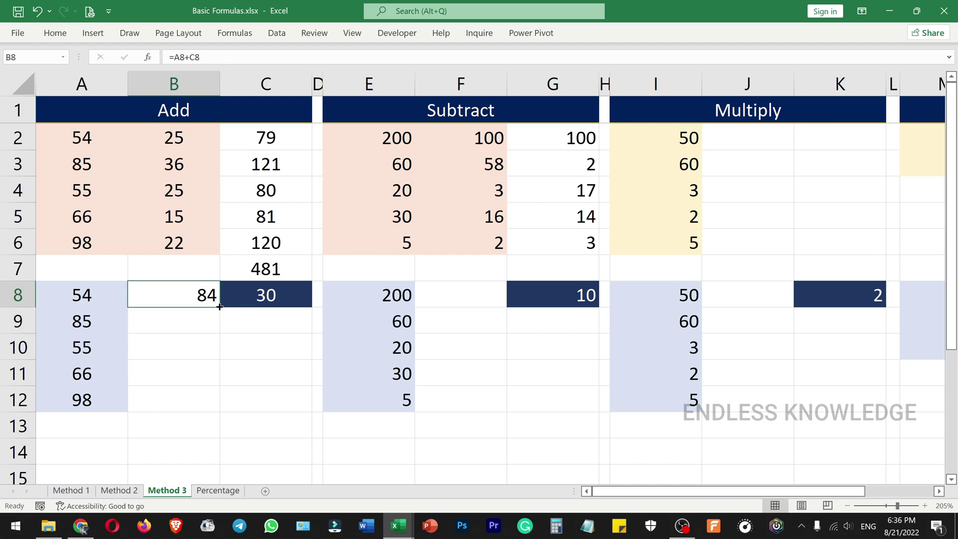
pyautogui.doubleClick(220, 306)
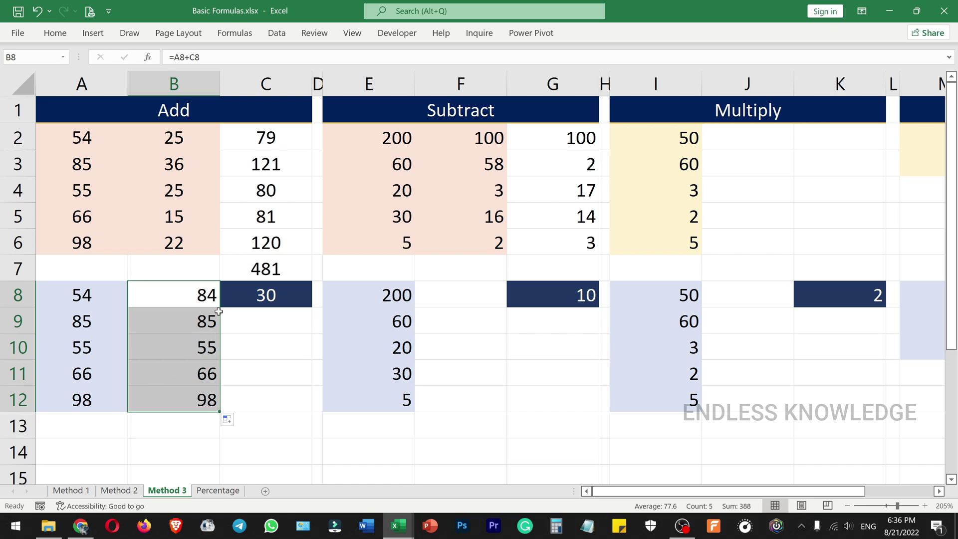
# - Check which cells the copied formula in B9 refers to, and clear the filled formulas from B9:B12
pyautogui.doubleClick(202, 322)
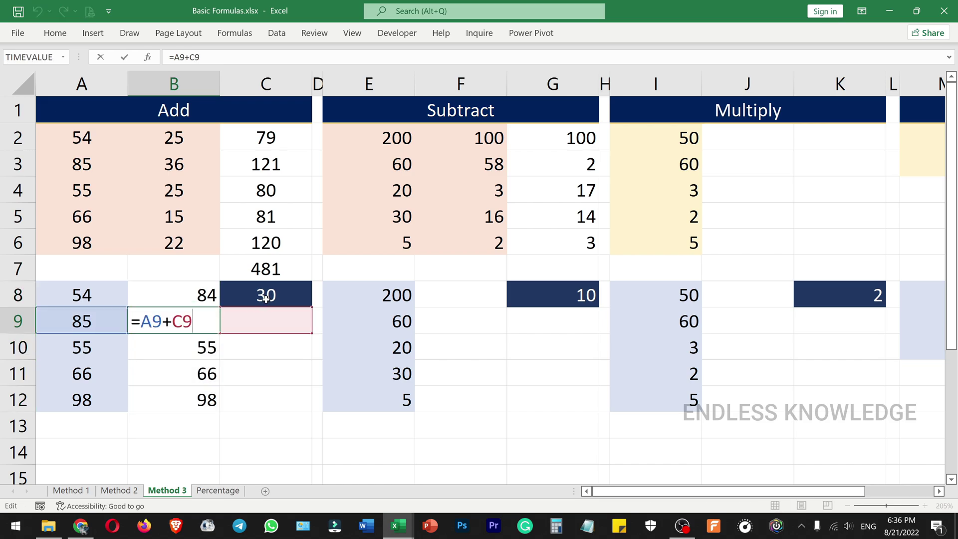
pyautogui.press('Escape')
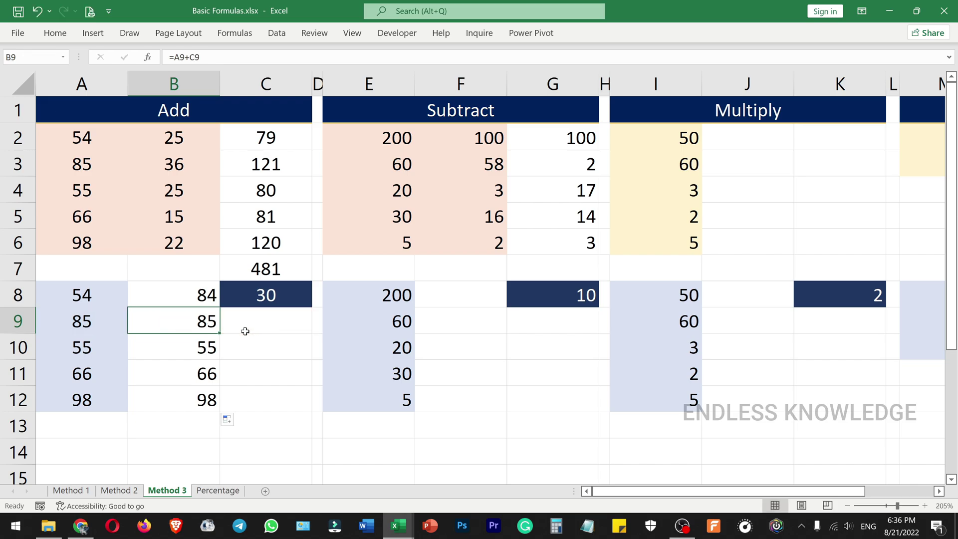
pyautogui.moveTo(220, 334); pyautogui.dragTo(214, 397)
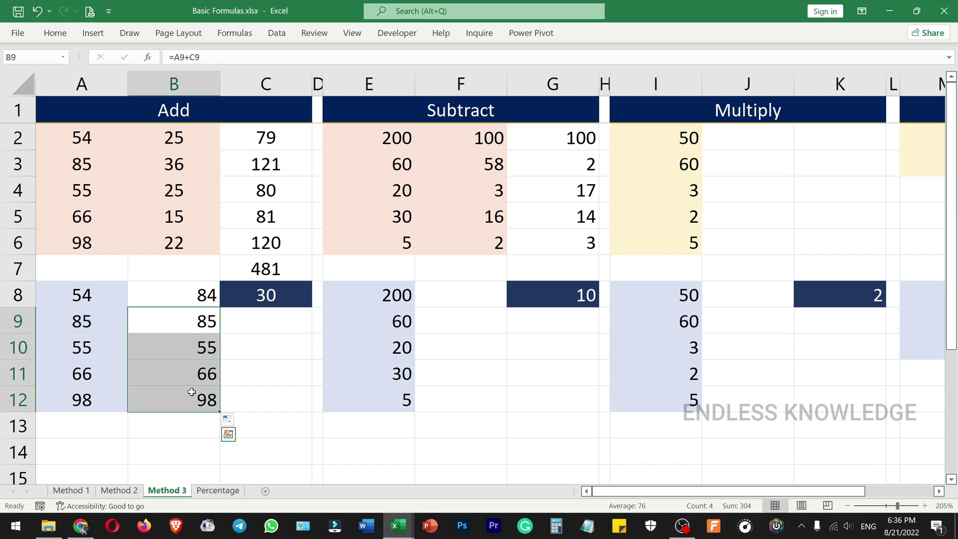
pyautogui.press('Delete')
# - Replace the formula in cell B8 of the Add table with =A8+C8
pyautogui.click(197, 304)
pyautogui.doubleClick(197, 304)
pyautogui.press('BackSpace')
pyautogui.press('BackSpace')
pyautogui.press('BackSpace')
pyautogui.press('BackSpace')
pyautogui.press('BackSpace')
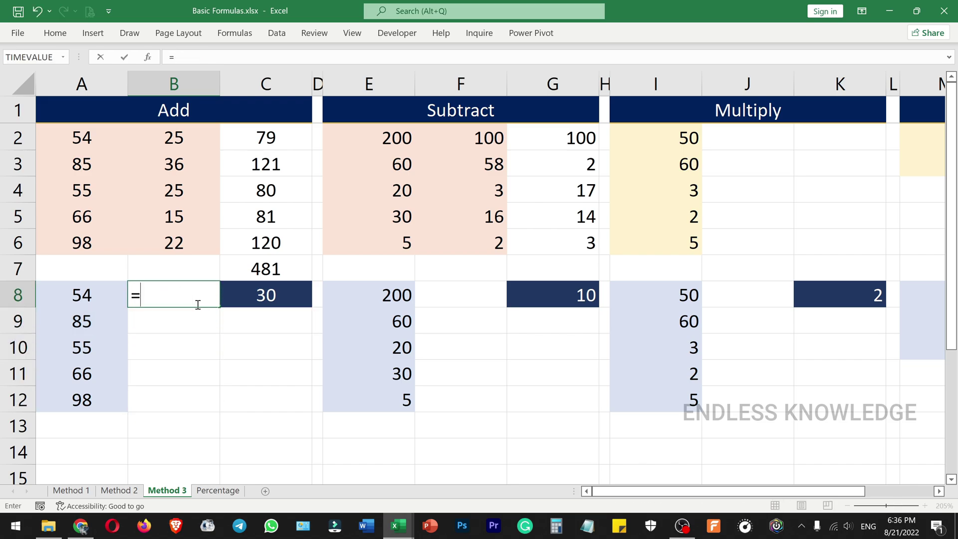
pyautogui.click(77, 294)
pyautogui.write('+')
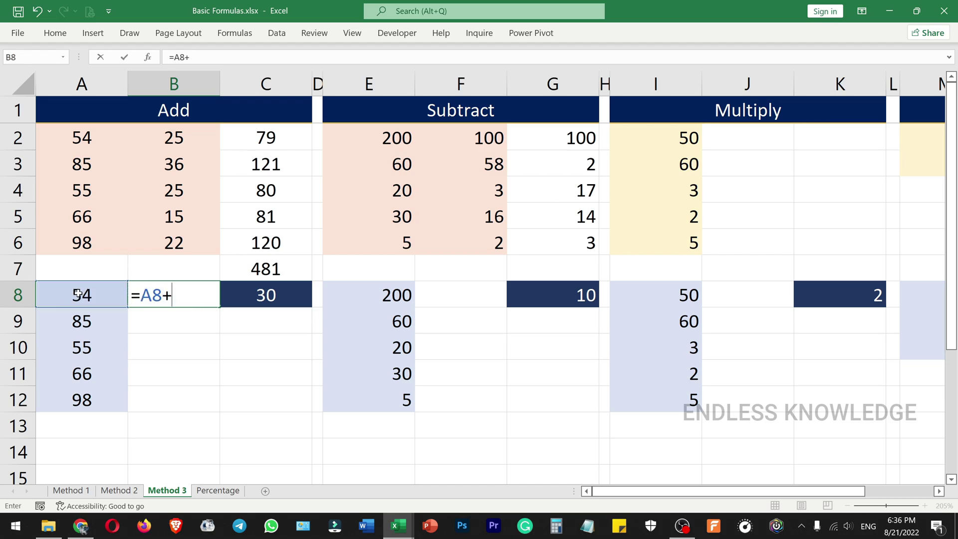
pyautogui.click(274, 295)
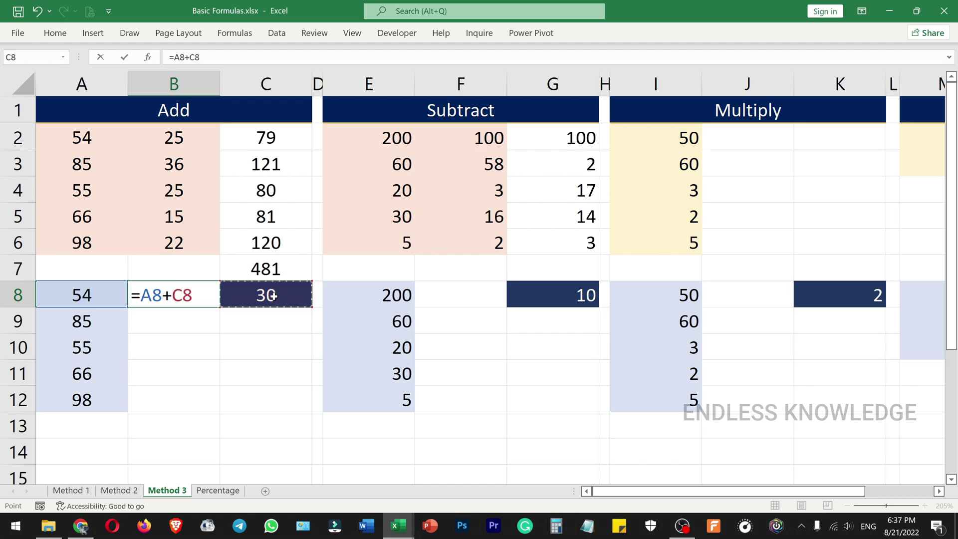
# - Make the C8 reference absolute so B8 contains =A8+$C$8, and fill the formula down through B12
pyautogui.doubleClick(186, 295)
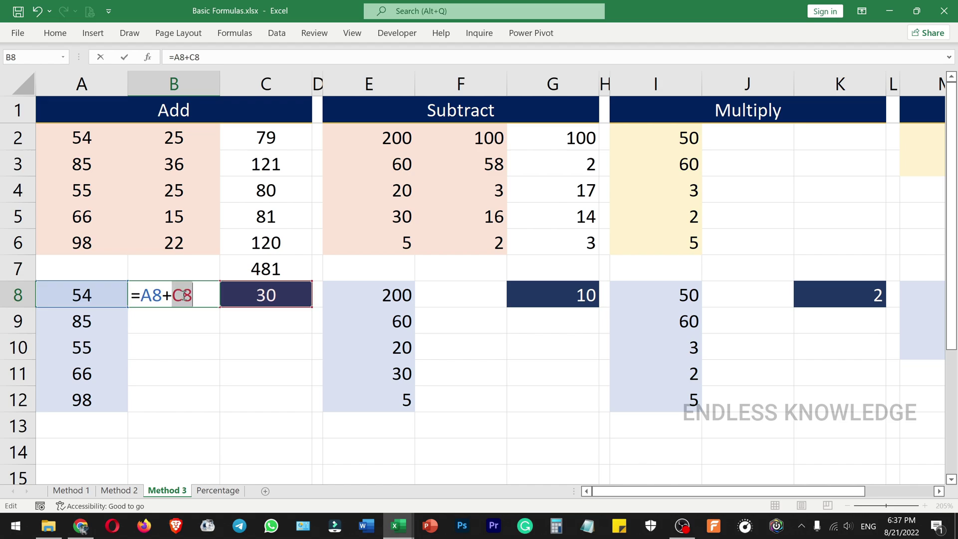
pyautogui.click(184, 296)
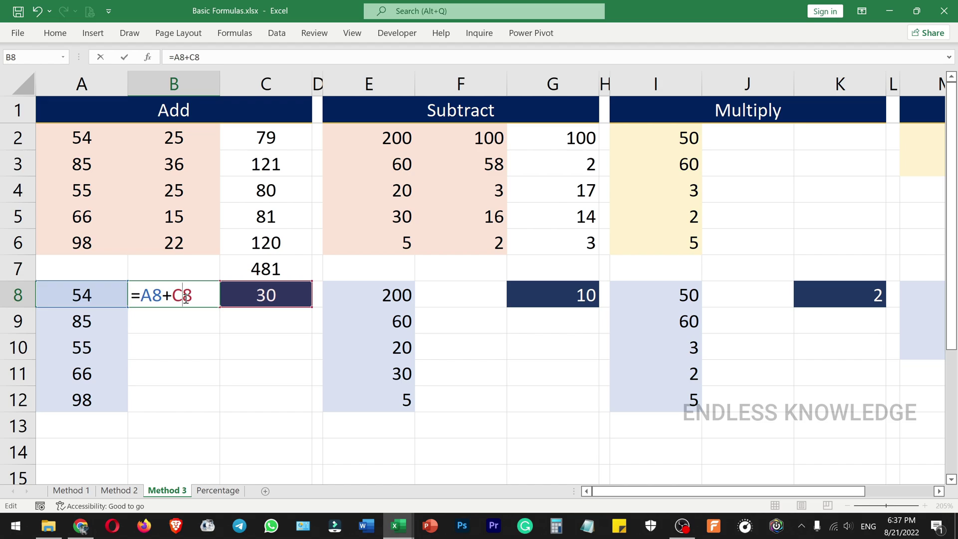
pyautogui.press('F4')
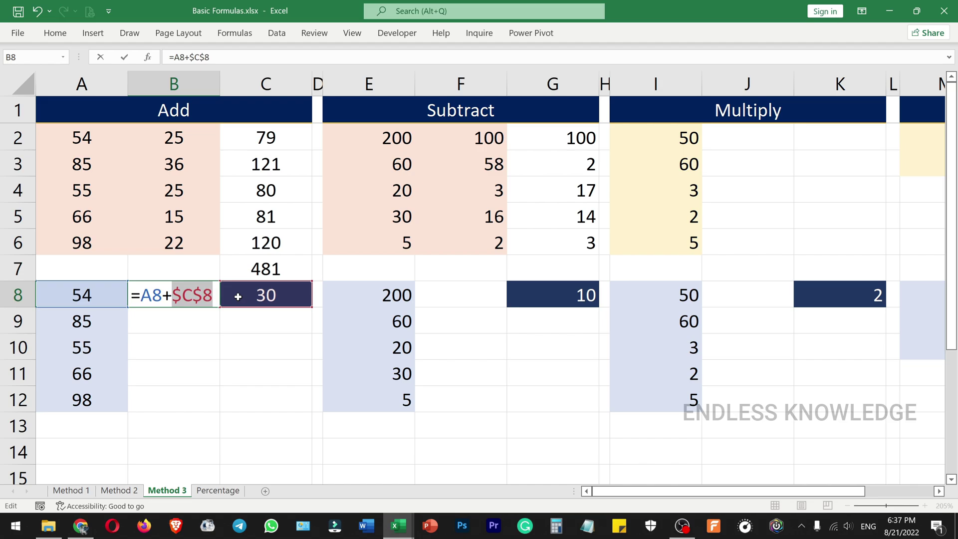
pyautogui.press('Return')
pyautogui.click(210, 295)
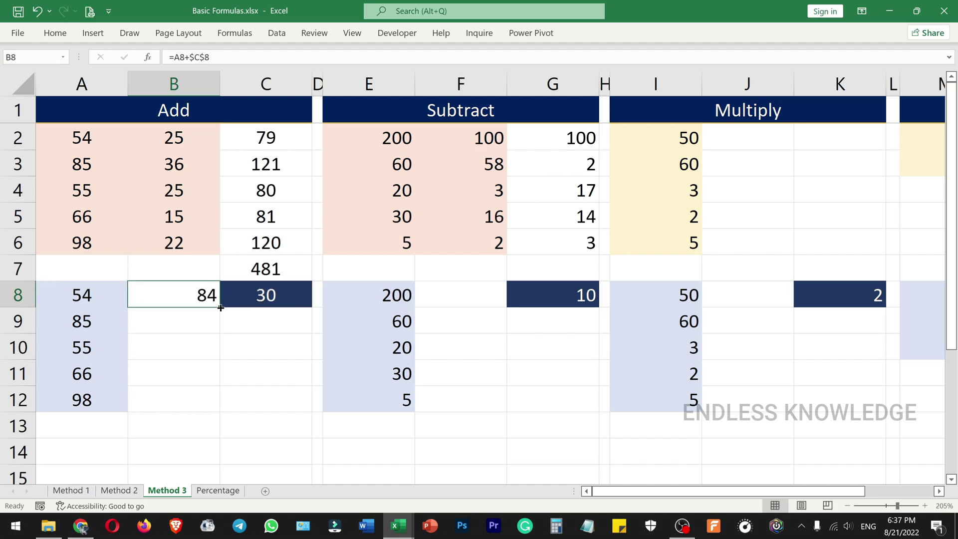
pyautogui.doubleClick(220, 307)
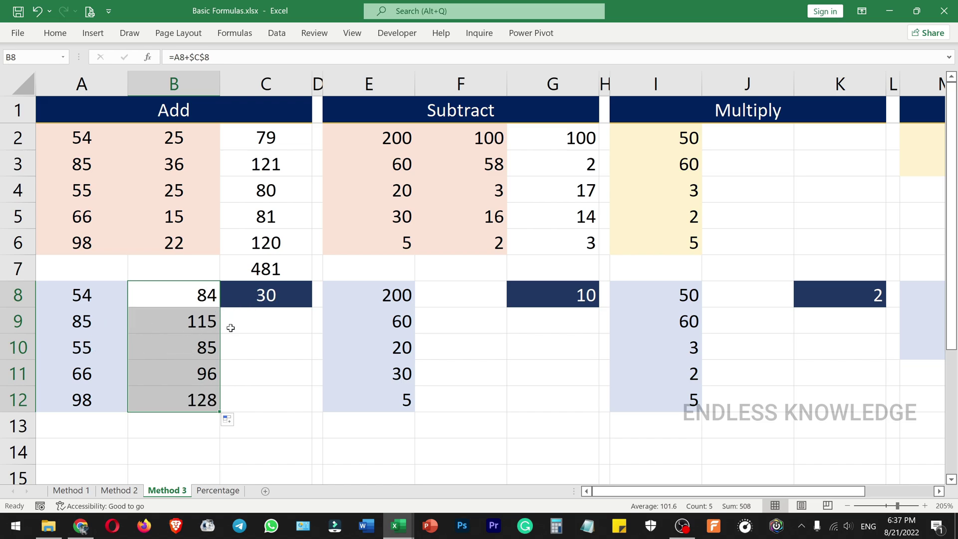
# - Enter the formula =E8-$G$8 in cell F8 of the Subtract table and fill it down through F12
pyautogui.click(474, 297)
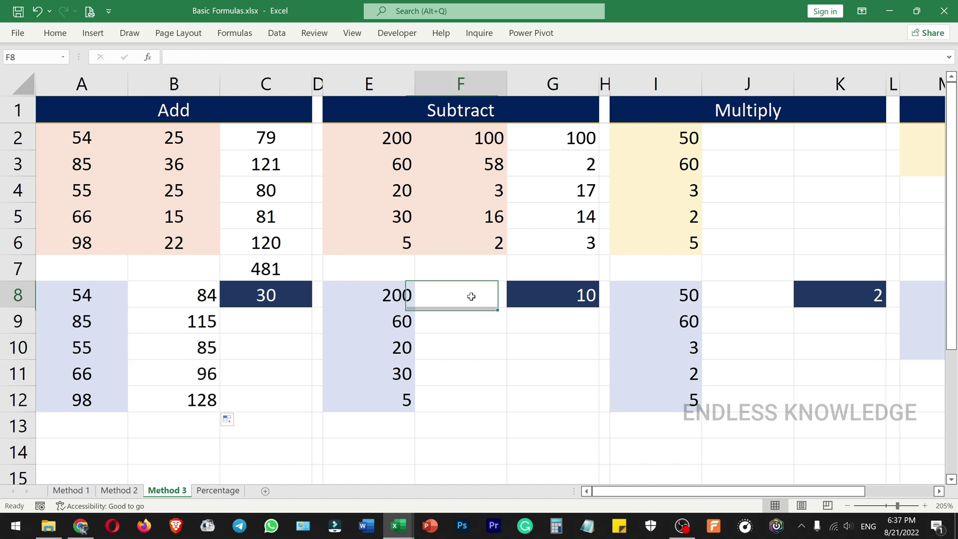
pyautogui.write('=')
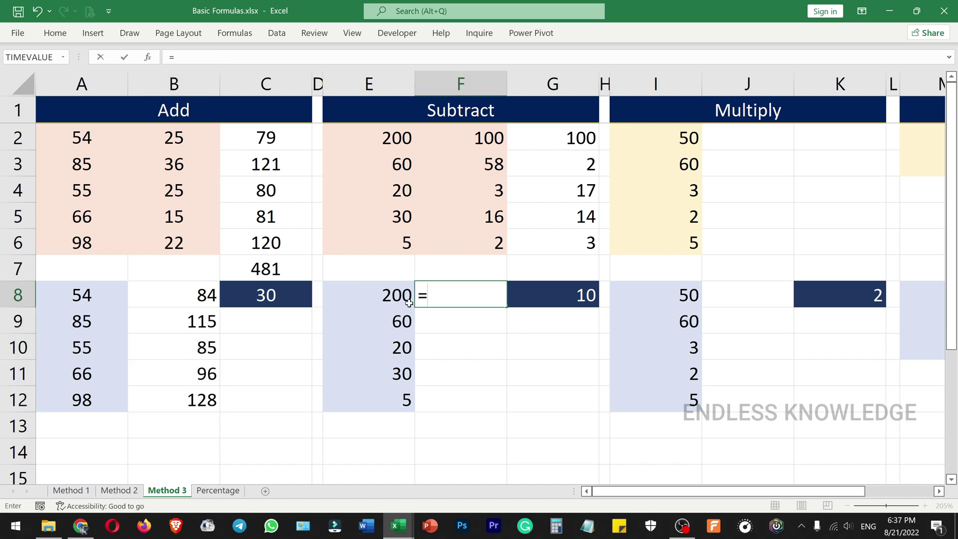
pyautogui.click(390, 295)
pyautogui.write('-')
pyautogui.click(565, 294)
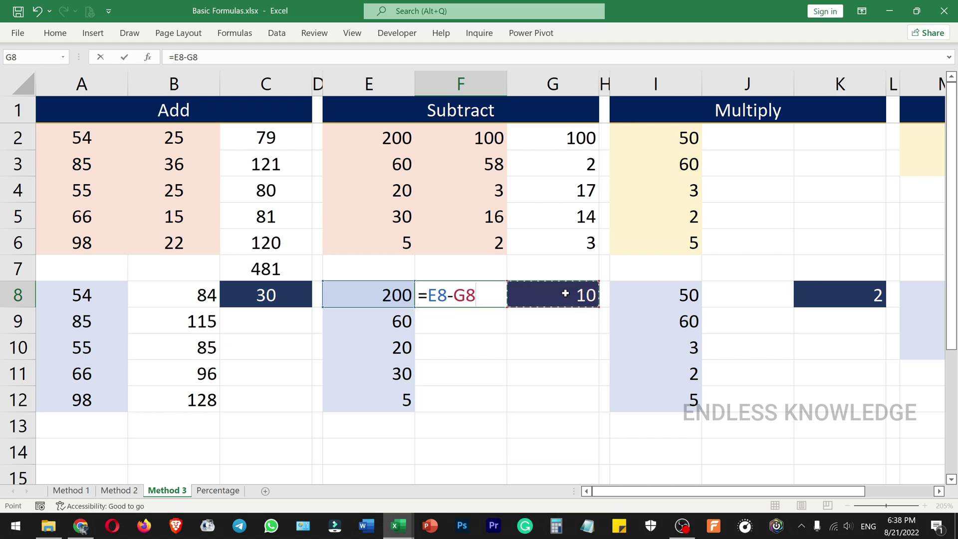
pyautogui.press('F4')
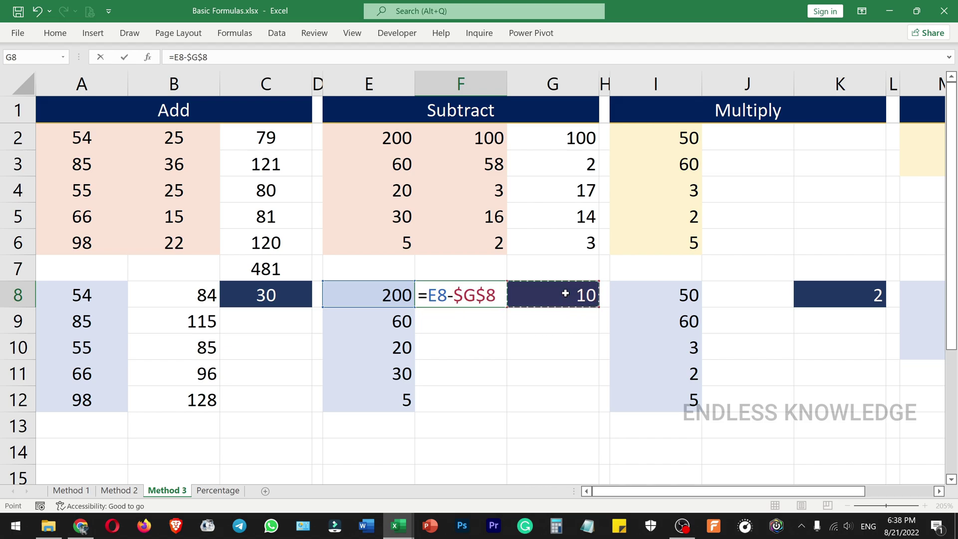
pyautogui.press('Return')
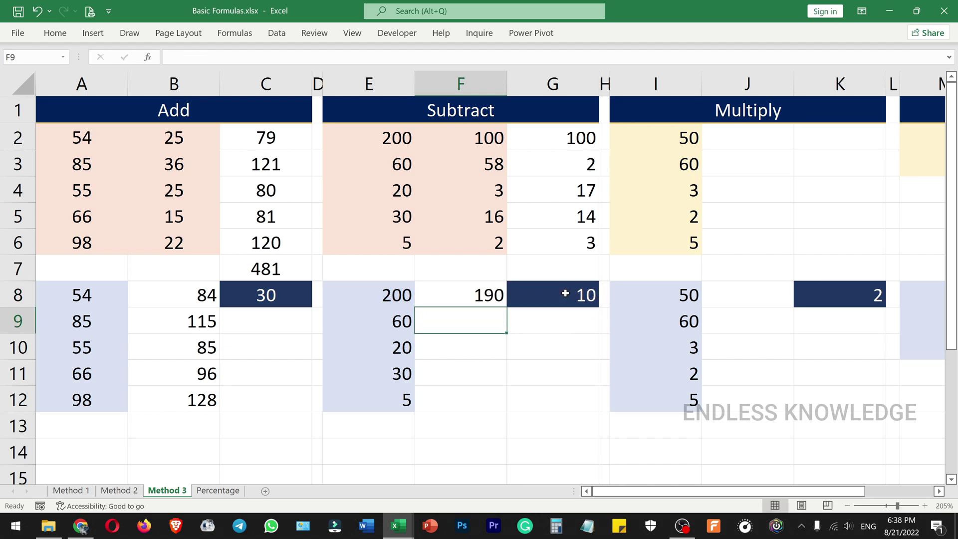
pyautogui.click(475, 287)
pyautogui.doubleClick(507, 309)
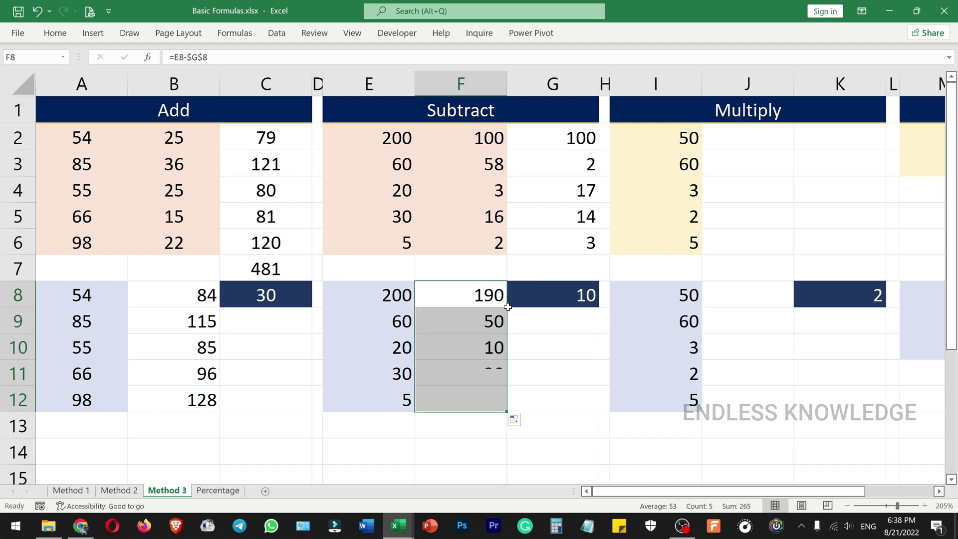
# - Enter the formula =I8*$K$8 in cell J8 of the Multiply table and fill it down through J12
pyautogui.click(758, 297)
pyautogui.write('=')
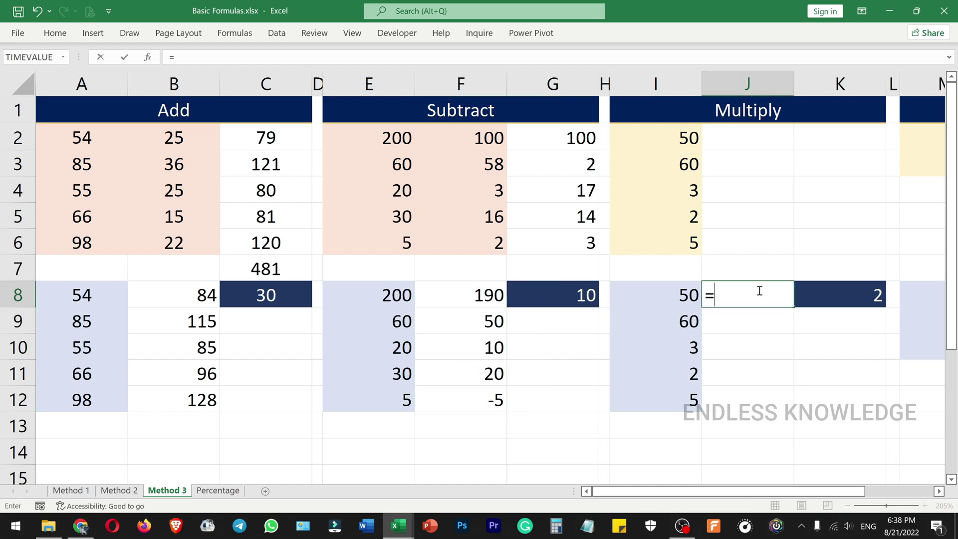
pyautogui.click(675, 295)
pyautogui.write('*')
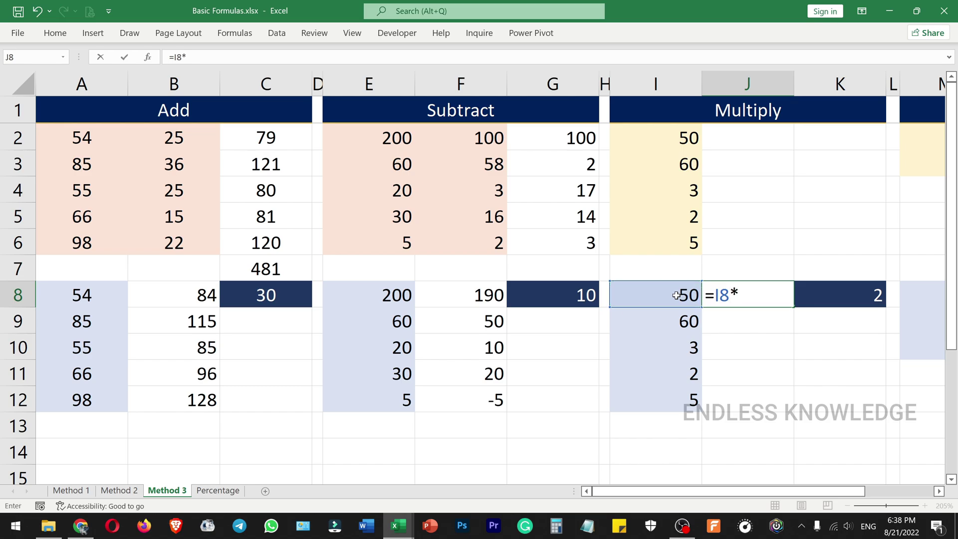
pyautogui.click(852, 298)
pyautogui.press('F4')
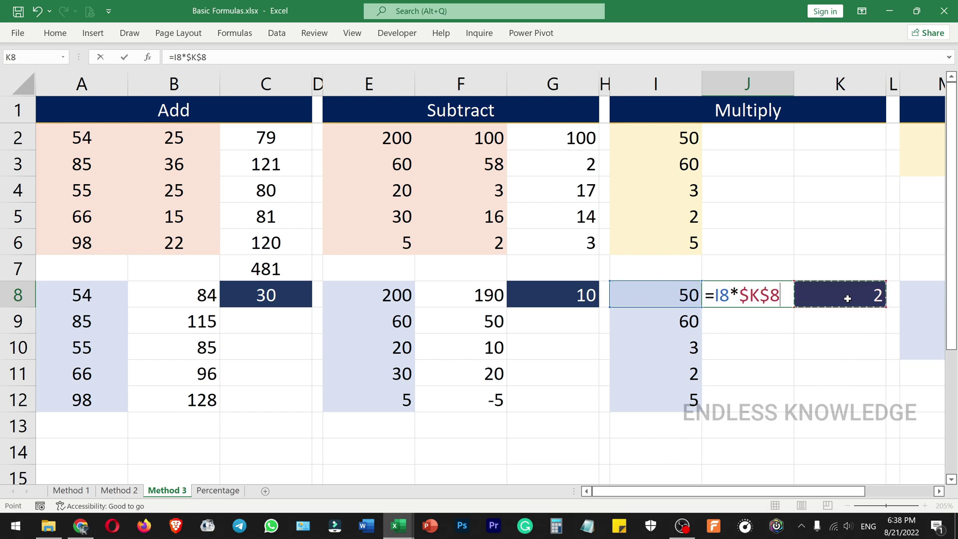
pyautogui.press('Return')
pyautogui.doubleClick(784, 299)
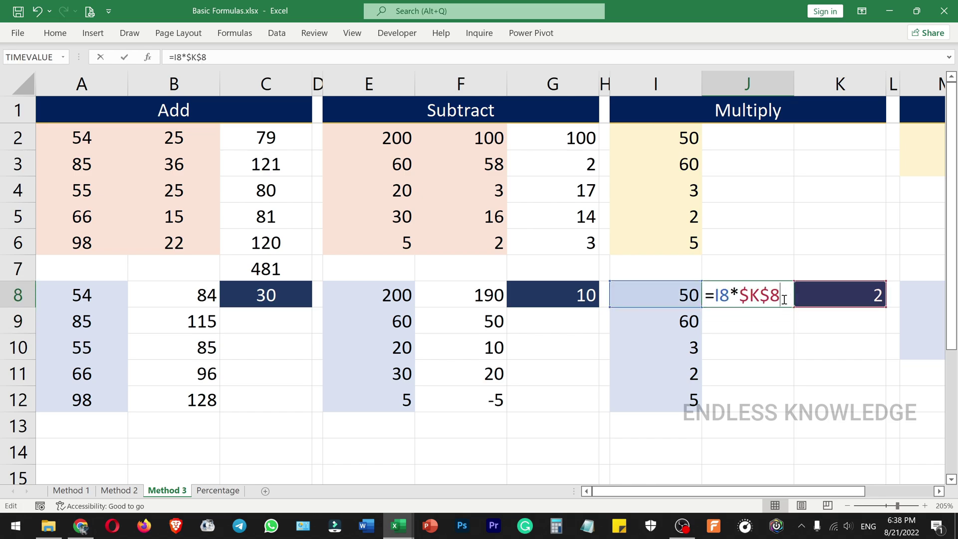
pyautogui.press('Escape')
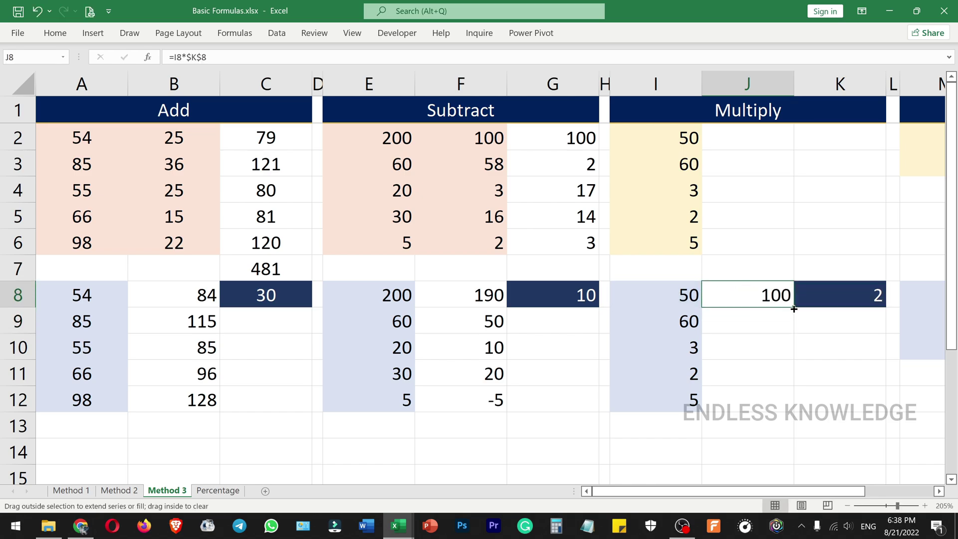
pyautogui.moveTo(793, 308); pyautogui.dragTo(798, 412)
# - Enter the formula =M8/$O$8 in cell N8 of the Divide table and fill it down through N10
pyautogui.moveTo(783, 491); pyautogui.dragTo(830, 492)
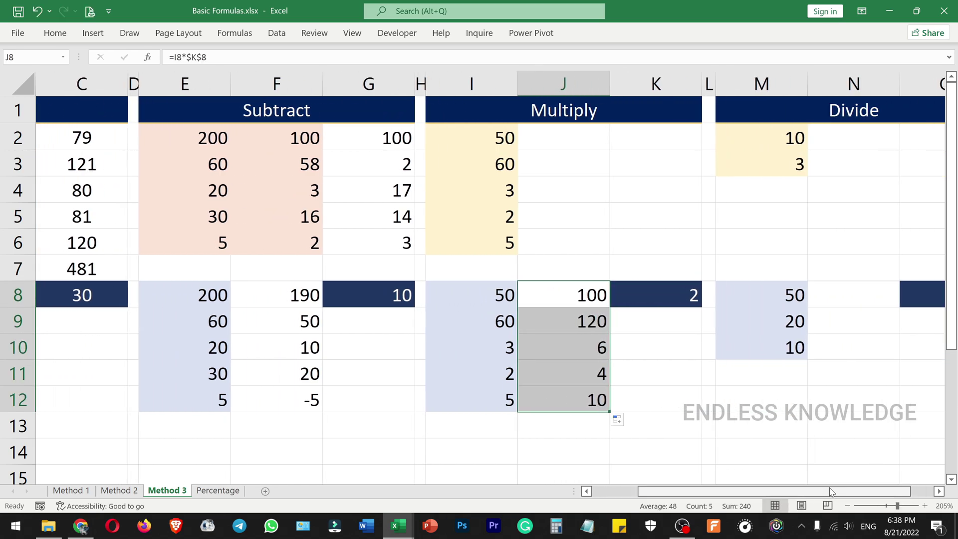
pyautogui.click(838, 294)
pyautogui.write('=')
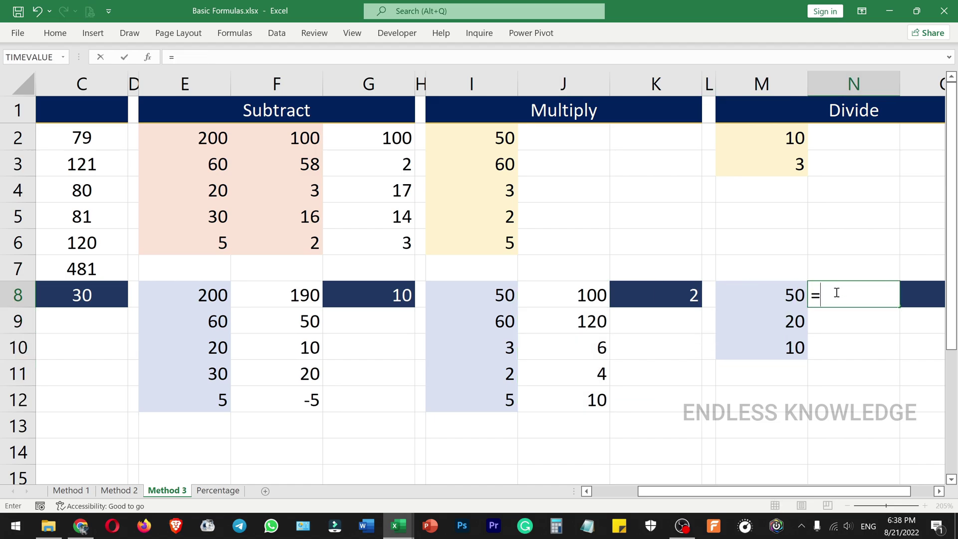
pyautogui.click(789, 294)
pyautogui.write('/')
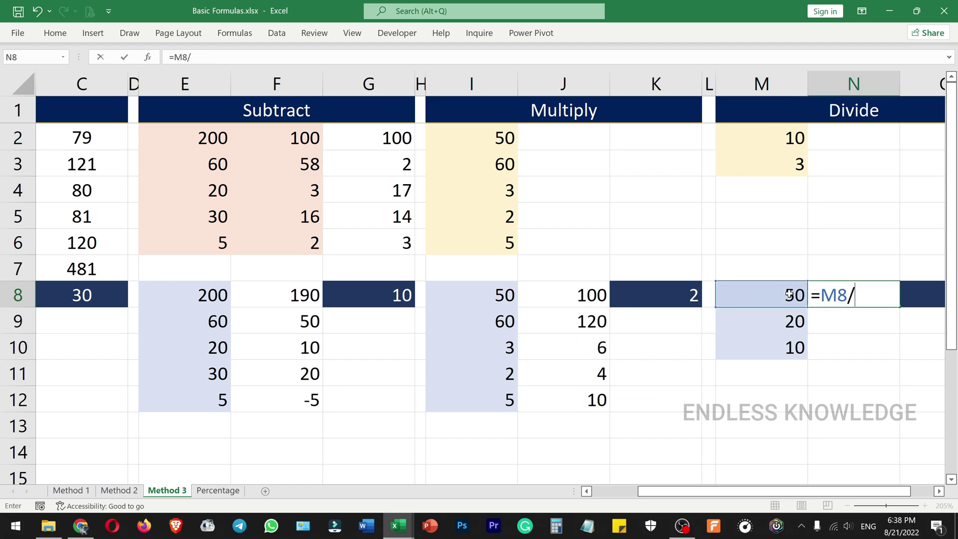
pyautogui.click(916, 294)
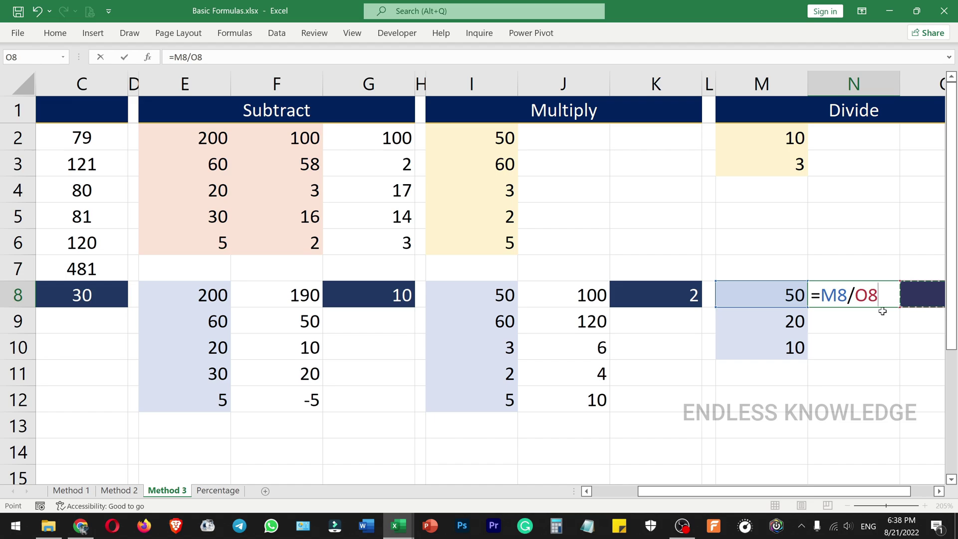
pyautogui.press('F4')
pyautogui.press('Return')
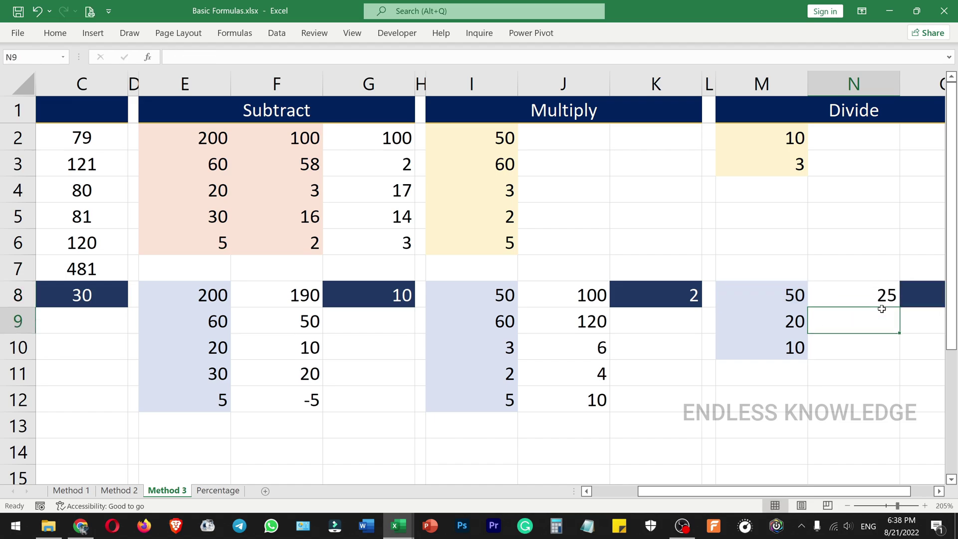
pyautogui.click(880, 303)
pyautogui.doubleClick(899, 305)
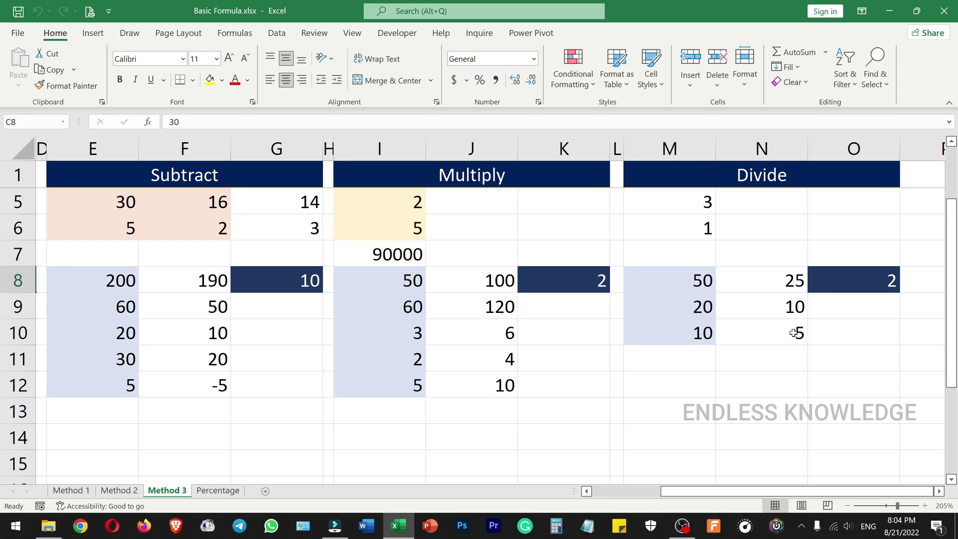
# - Try copying the constant in C8 into cell C10 with an ordinary paste, and undo the paste
pyautogui.moveTo(682, 491); pyautogui.dragTo(613, 495)
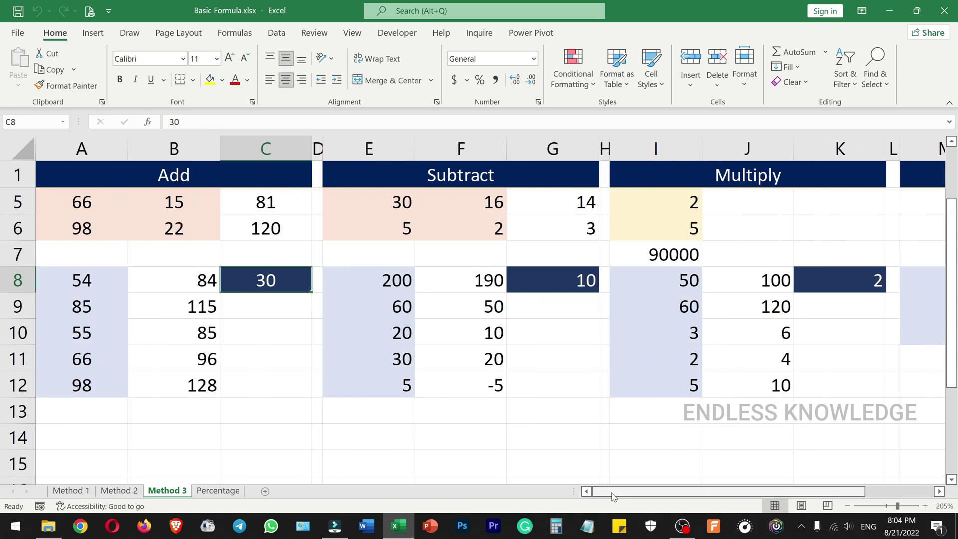
pyautogui.hotkey('ctrl', 'c')
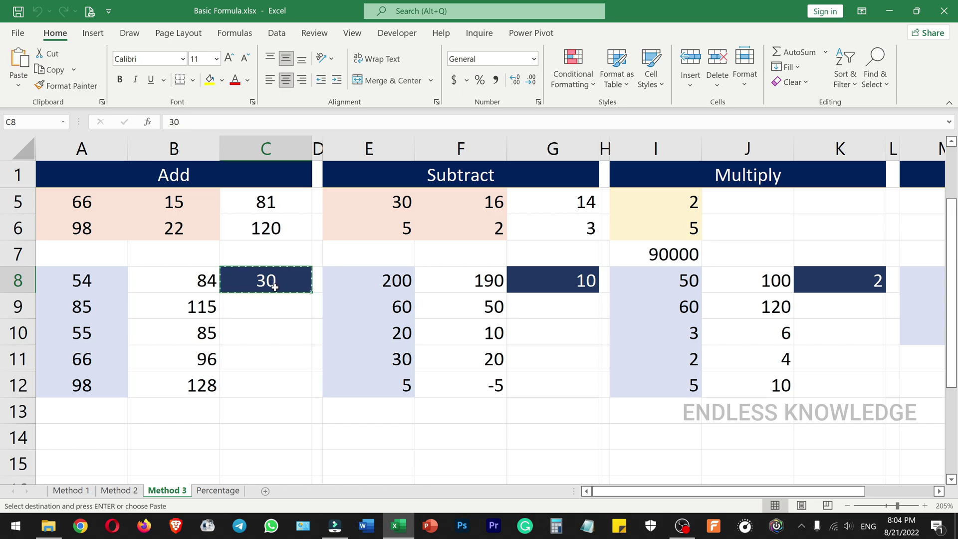
pyautogui.click(291, 325)
pyautogui.hotkey('ctrl', 'v')
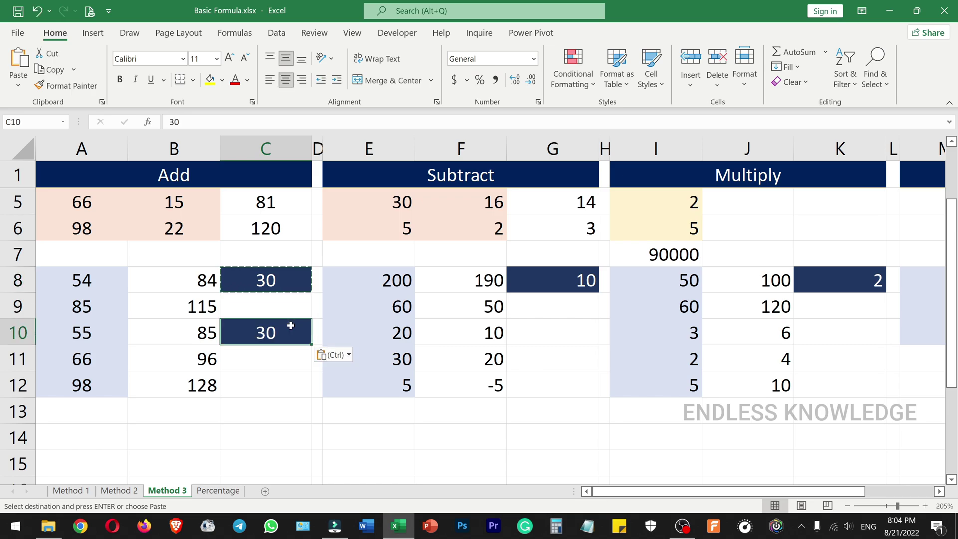
pyautogui.hotkey('ctrl', 'z')
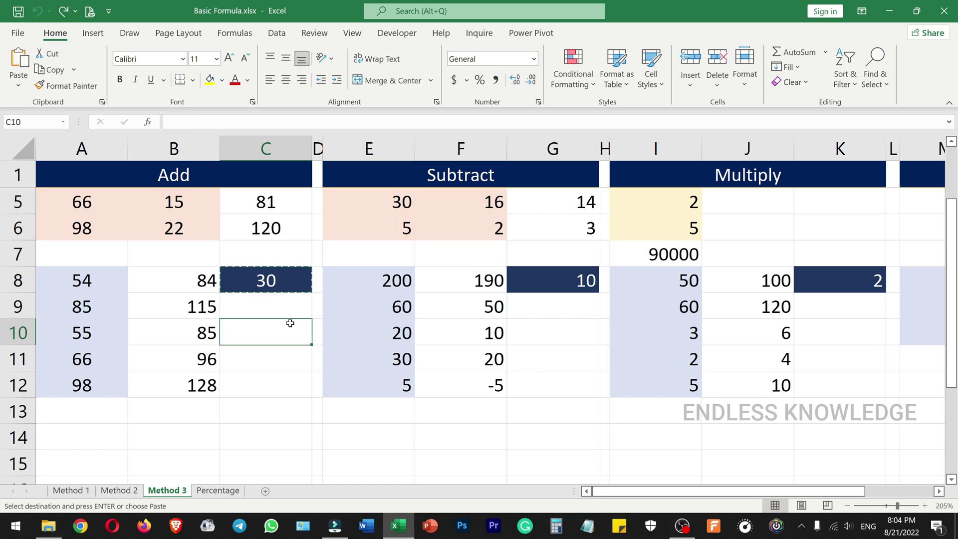
# - View the Paste Special options for the copied cell C8, and close the dialog without pasting
pyautogui.hotkey('ctrl', 'alt', 'v')
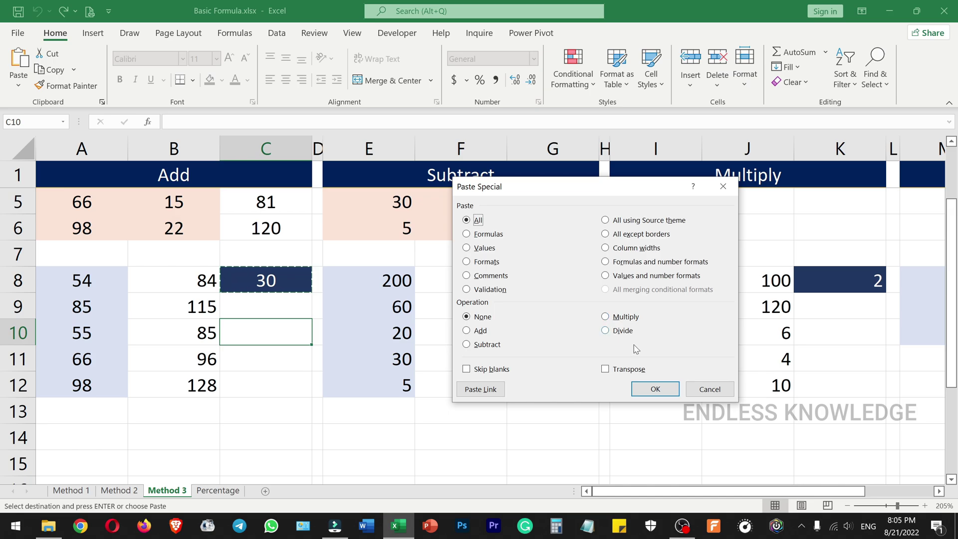
pyautogui.click(709, 388)
pyautogui.press('Escape')
# - Add the constant in C8 to the values in A8:A12 using Paste Special with the Add operation
pyautogui.moveTo(110, 281); pyautogui.dragTo(100, 364)
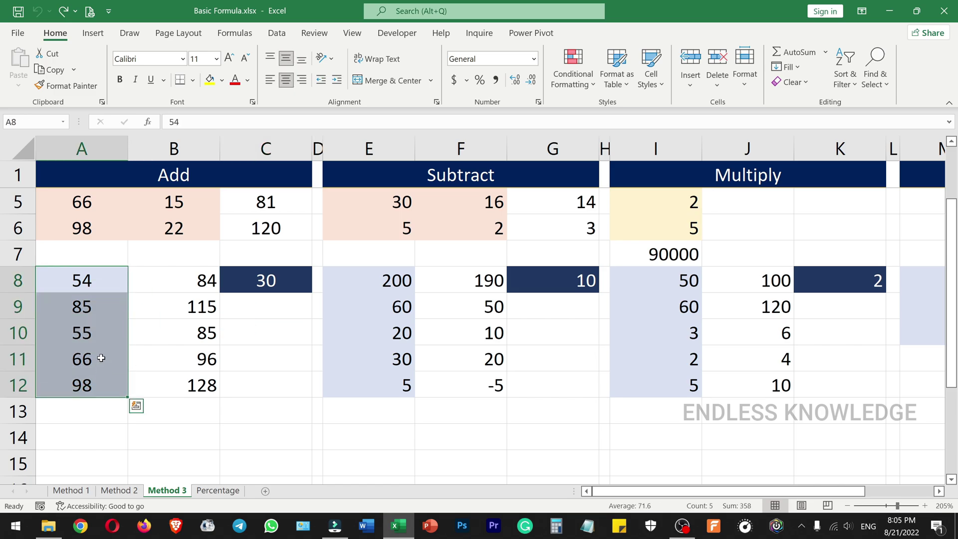
pyautogui.click(270, 284)
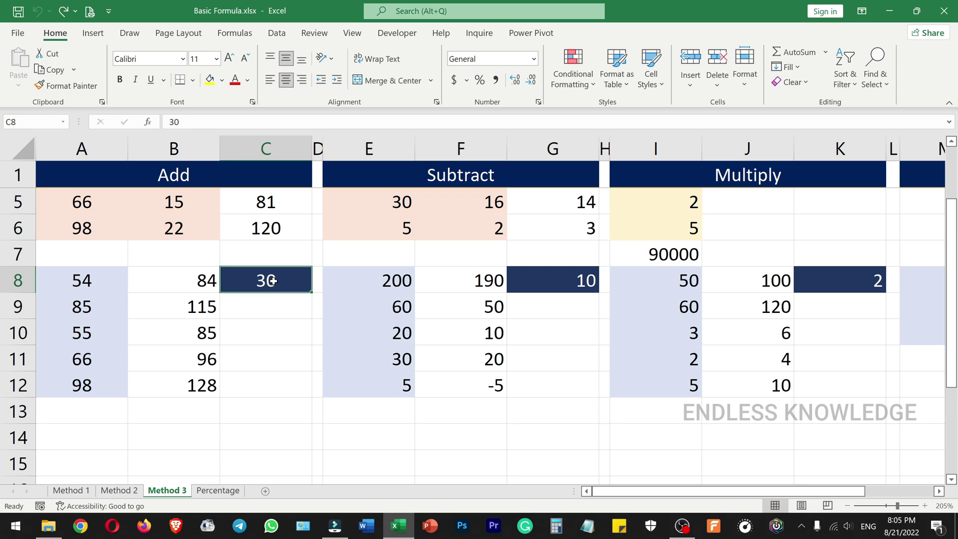
pyautogui.hotkey('ctrl', 'c')
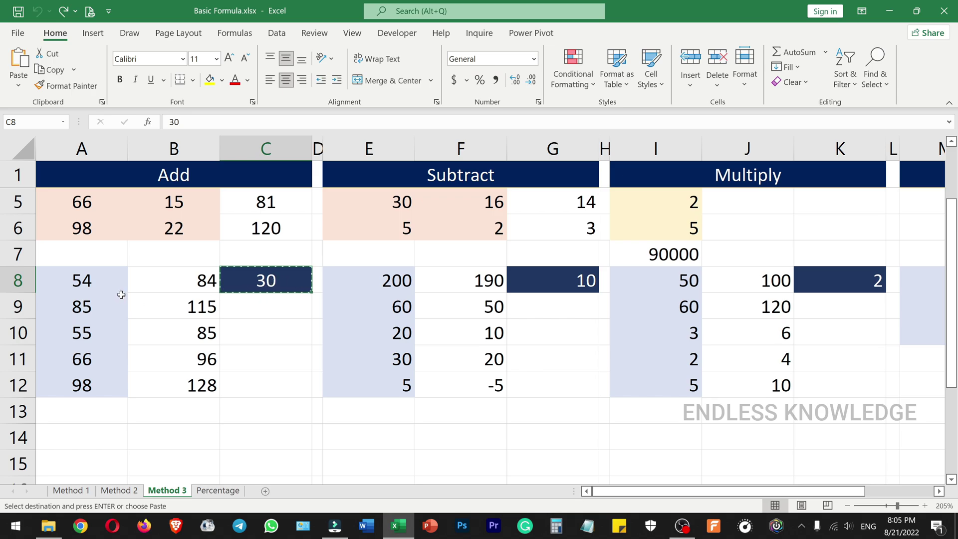
pyautogui.moveTo(120, 277); pyautogui.dragTo(104, 375)
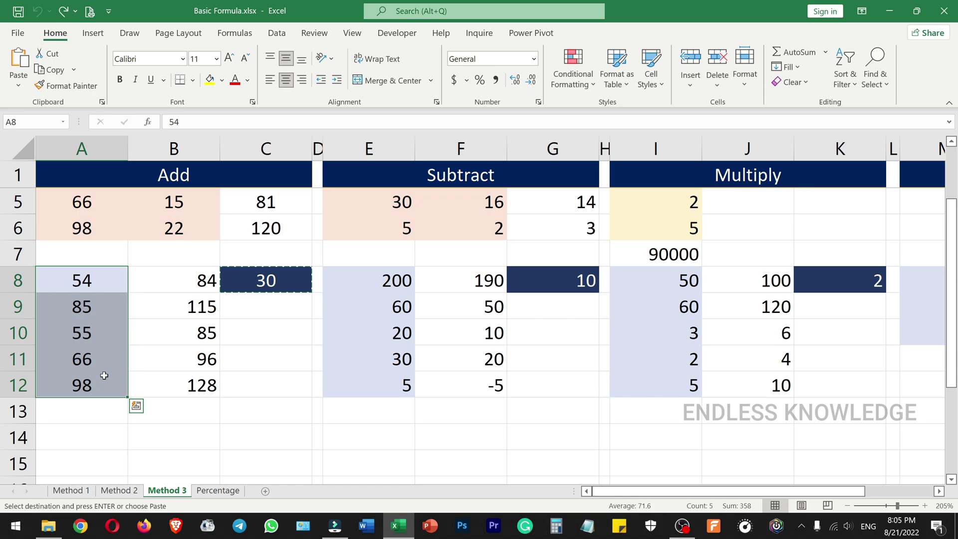
pyautogui.hotkey('ctrl', 'alt', 'v')
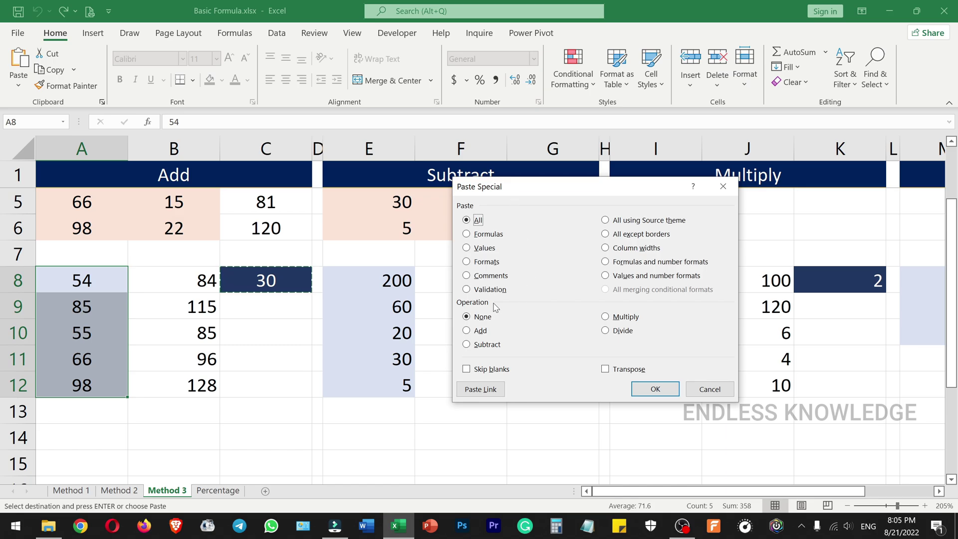
pyautogui.click(482, 331)
pyautogui.click(655, 388)
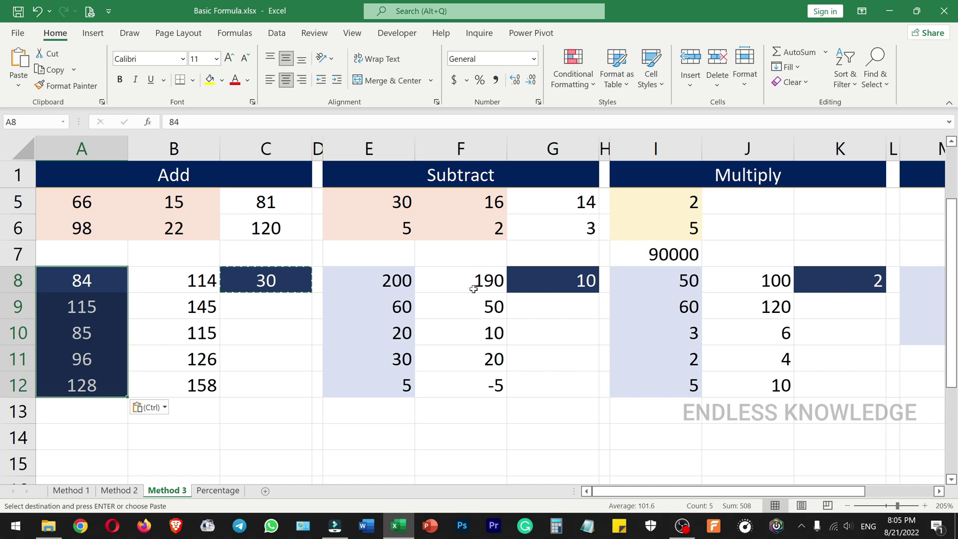
# - Subtract the constant in G8 from the values in E8:E12 using Paste Special with the Subtract operation
pyautogui.click(554, 277)
pyautogui.hotkey('ctrl', 'c')
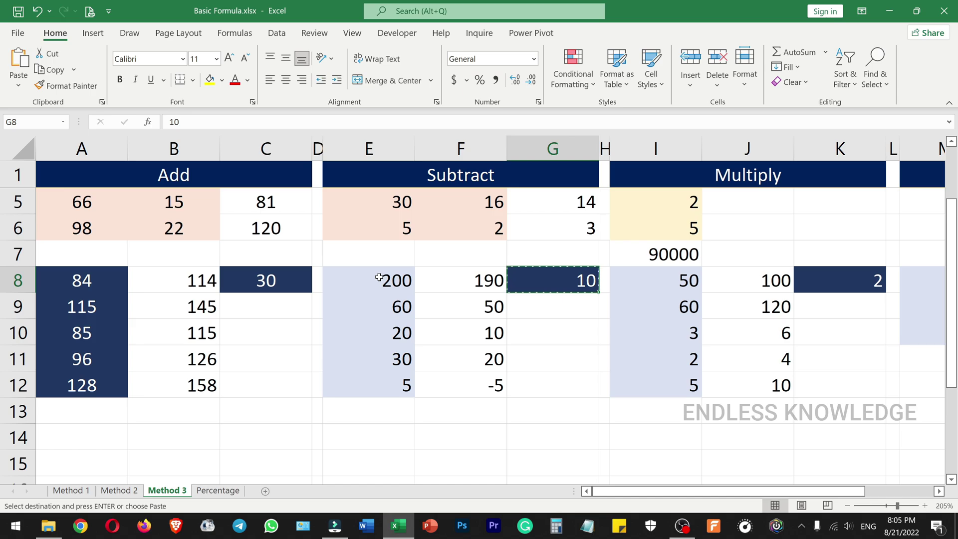
pyautogui.moveTo(379, 277); pyautogui.dragTo(369, 374)
pyautogui.hotkey('ctrl', 'alt', 'v')
pyautogui.click(478, 345)
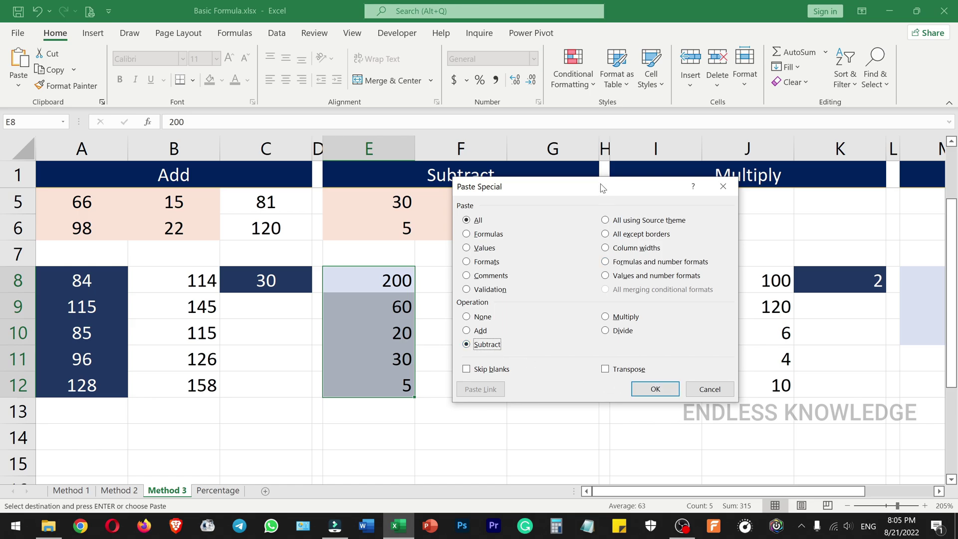
pyautogui.moveTo(601, 187); pyautogui.dragTo(759, 194)
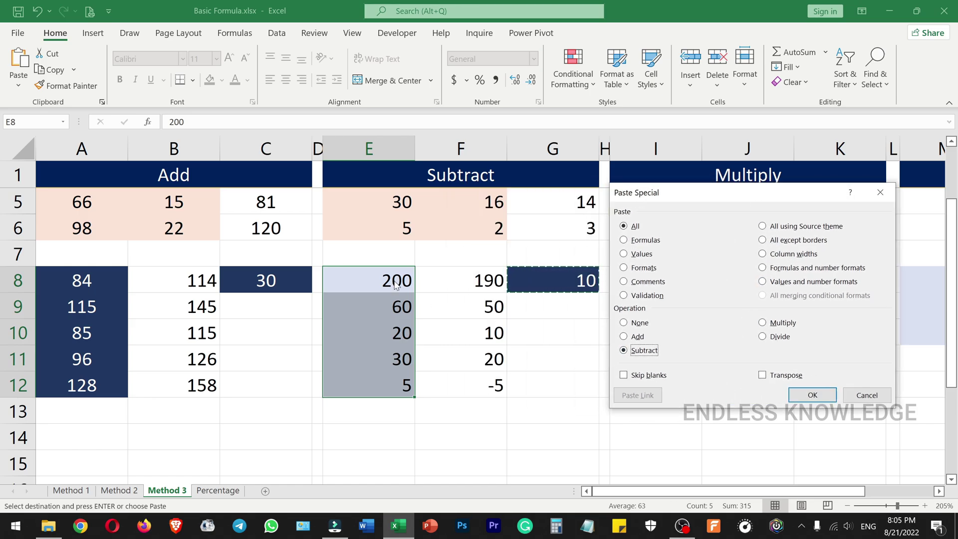
pyautogui.press('Return')
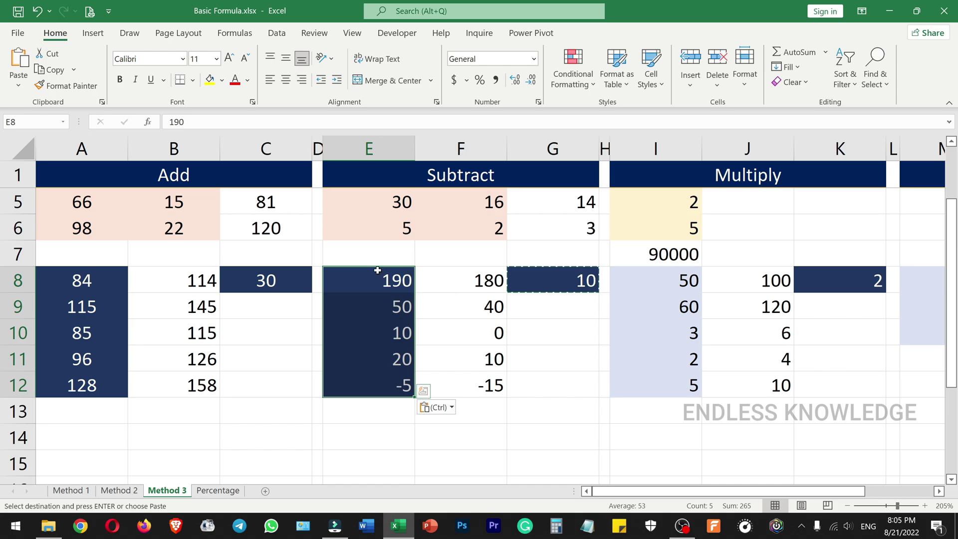
# - Multiply the values in I8:I12 by the constant in K8 using Paste Special with the Multiply operation
pyautogui.moveTo(680, 491); pyautogui.dragTo(748, 490)
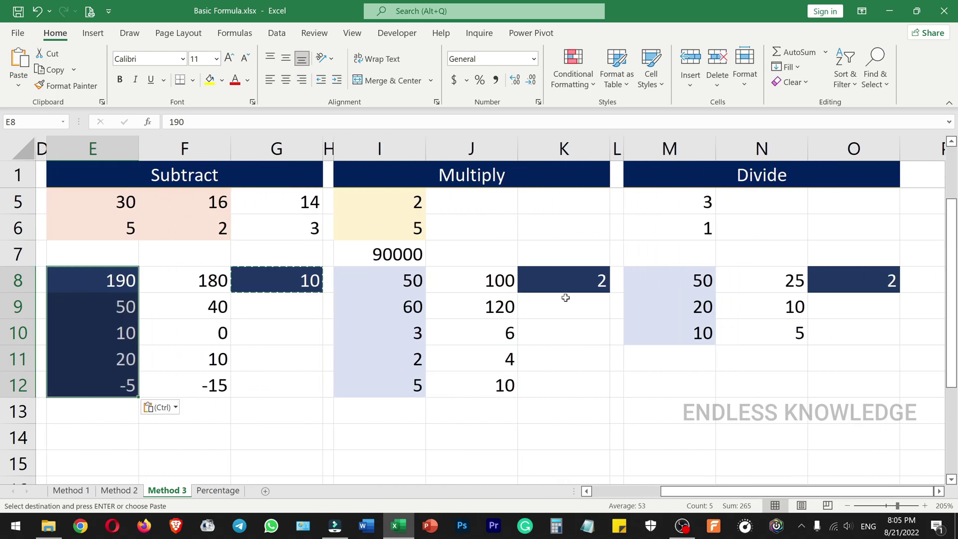
pyautogui.click(548, 280)
pyautogui.hotkey('ctrl', 'c')
pyautogui.moveTo(398, 315); pyautogui.dragTo(396, 382)
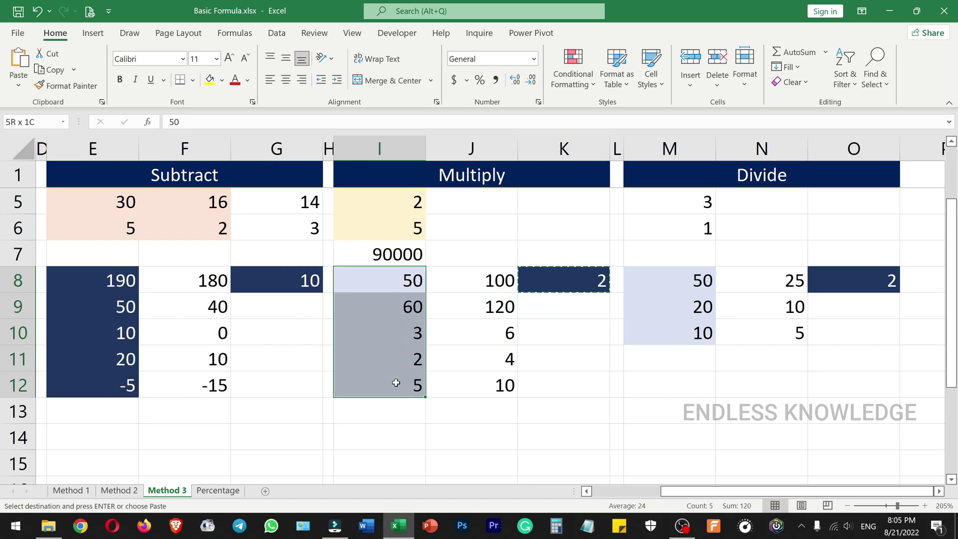
pyautogui.hotkey('ctrl', 'alt', 'v')
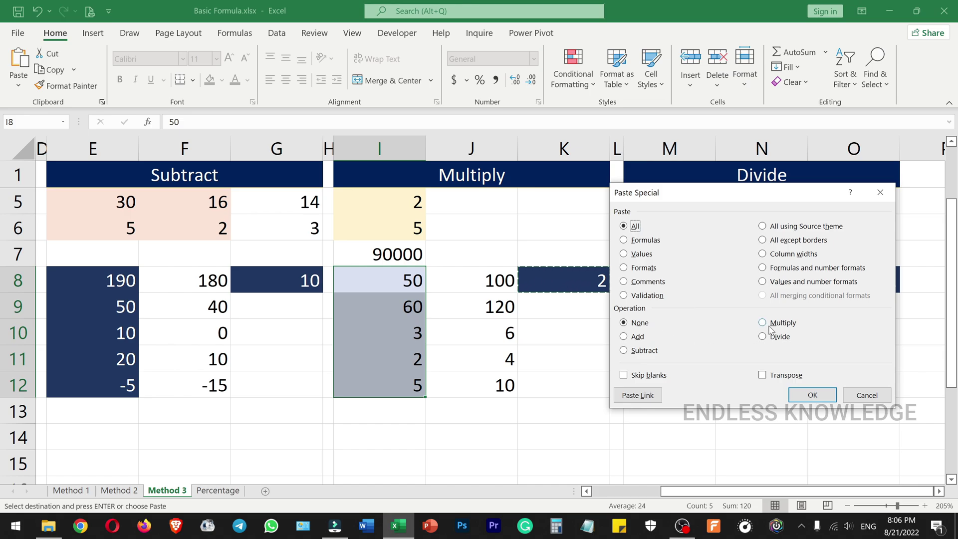
pyautogui.click(774, 324)
pyautogui.click(812, 395)
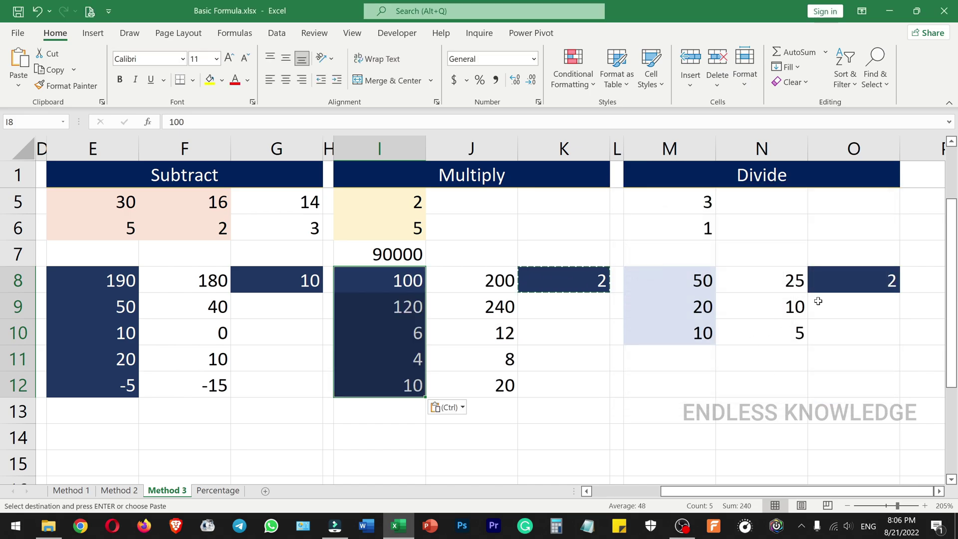
# - Copy the constant in O8 and select the target values M8:M10 in the Divide table
pyautogui.click(823, 282)
pyautogui.hotkey('ctrl', 'c')
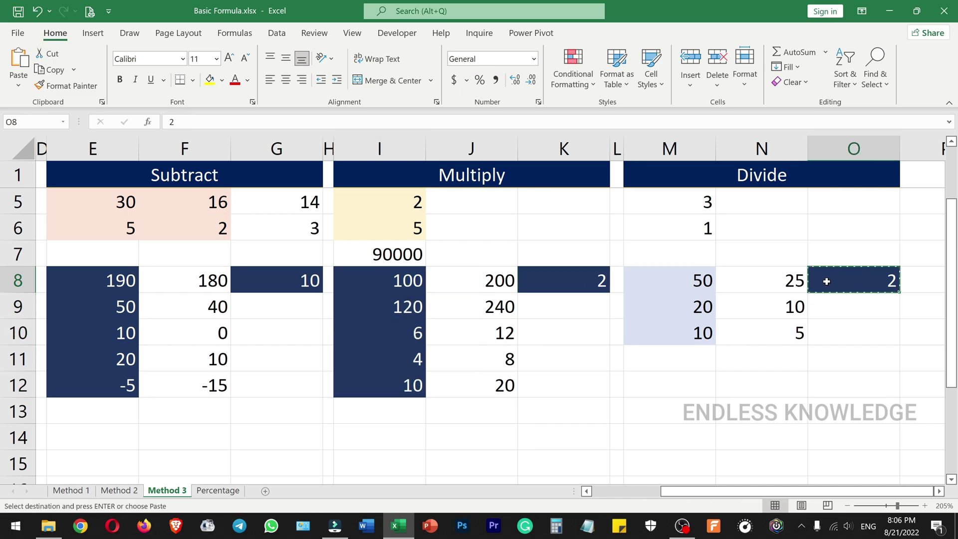
pyautogui.moveTo(701, 279); pyautogui.dragTo(698, 325)
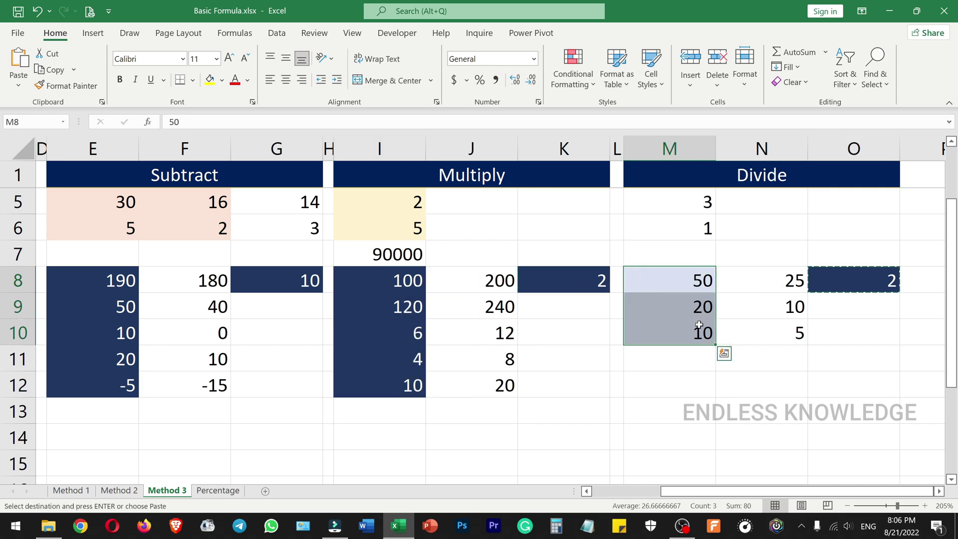
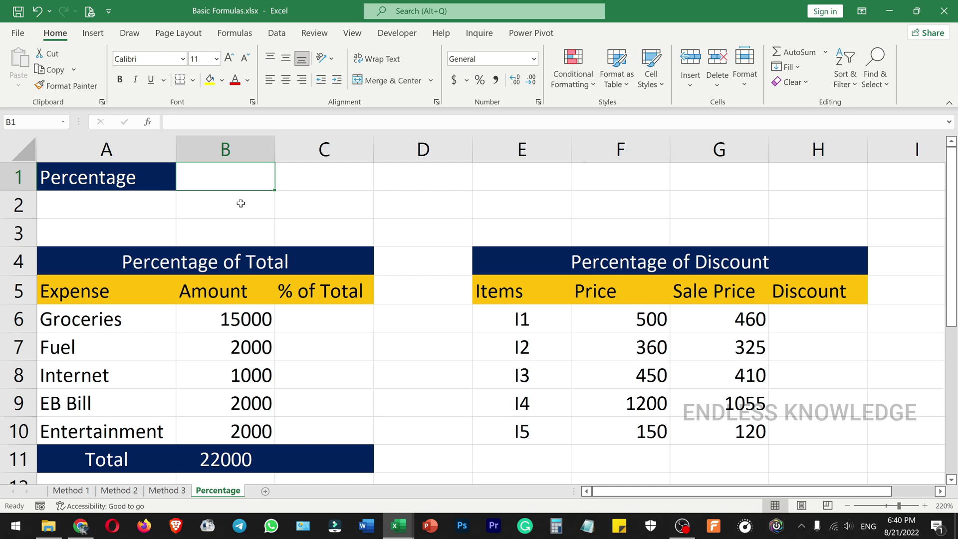
# - Enter 10 in cell B1 beside the Percentage label and apply the percentage format to it
pyautogui.write('10')
pyautogui.press('Return')
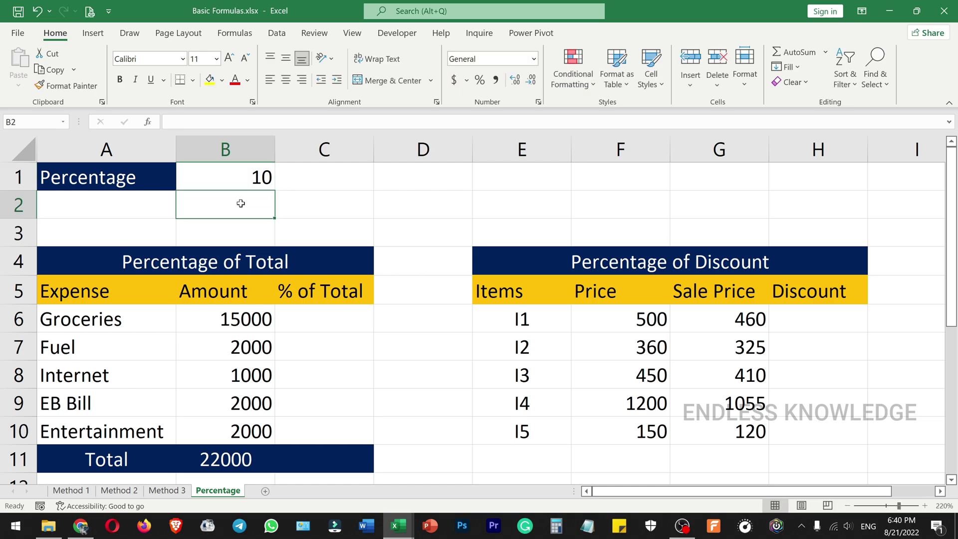
pyautogui.click(247, 178)
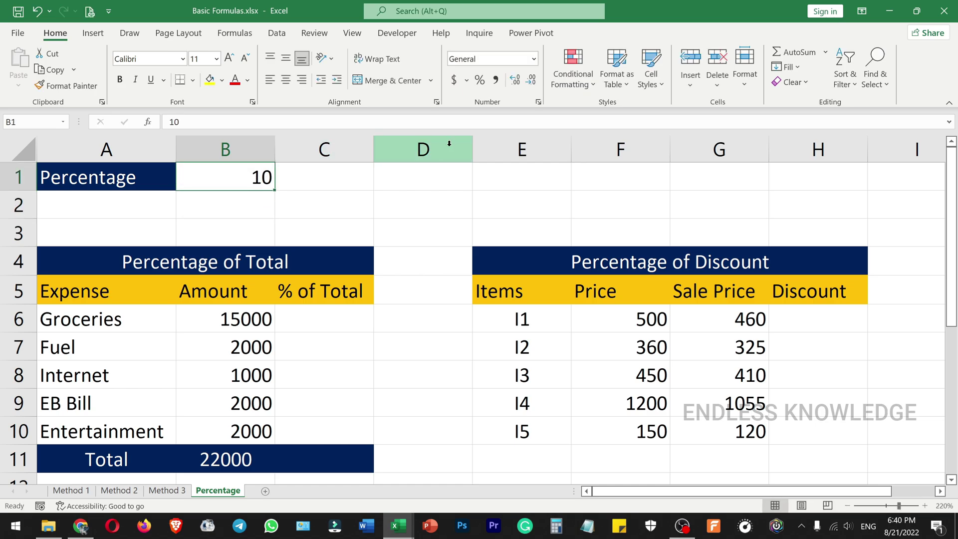
pyautogui.click(480, 80)
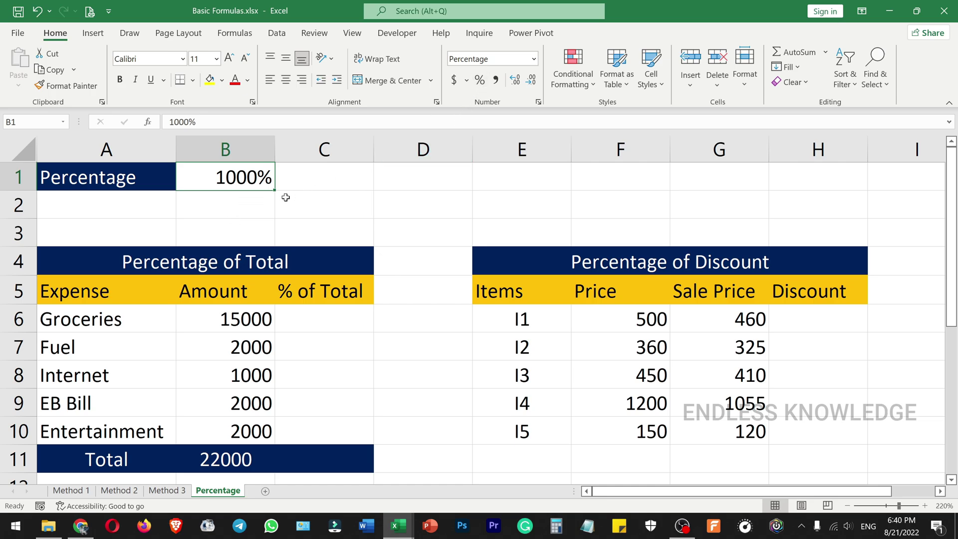
# - Enter the formula =10*100 in cell B2 to check the percentage conversion
pyautogui.click(260, 206)
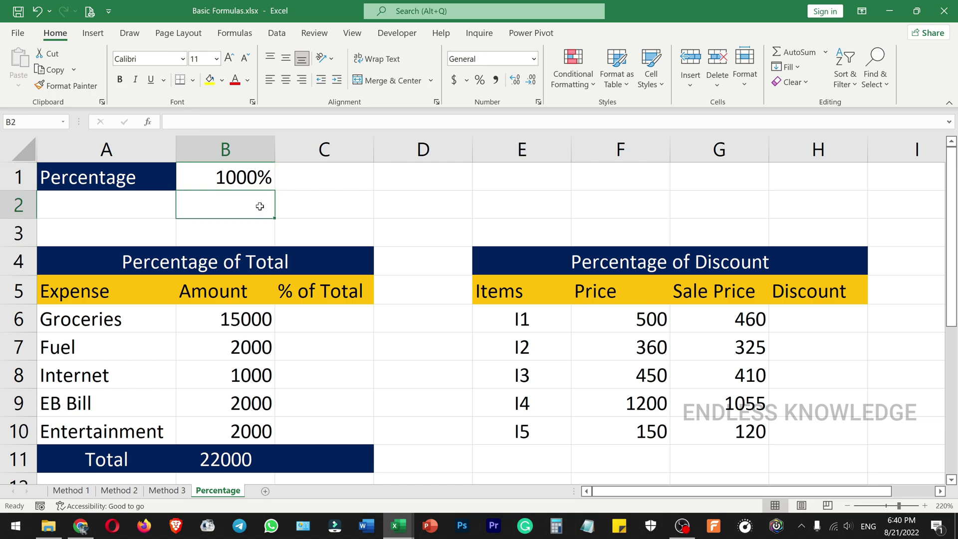
pyautogui.write('=')
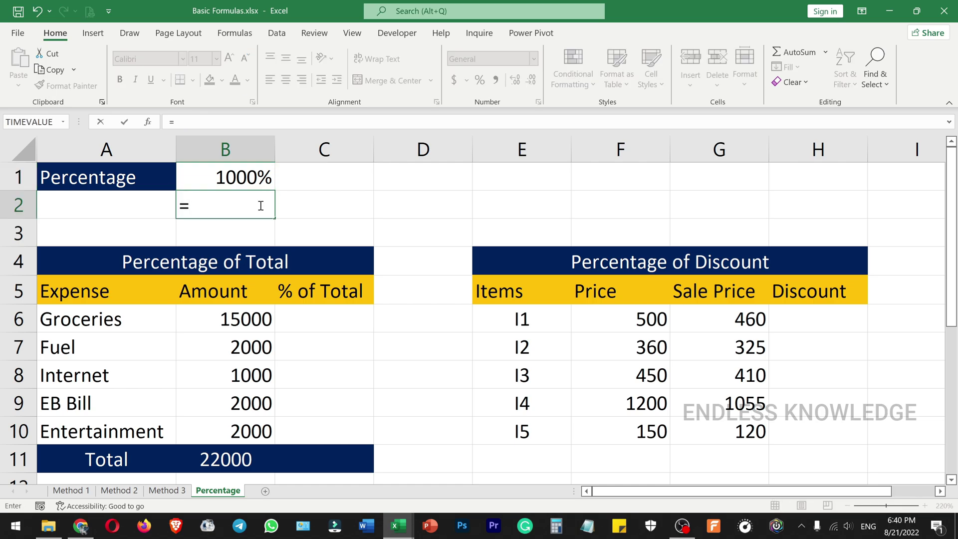
pyautogui.write('10*100')
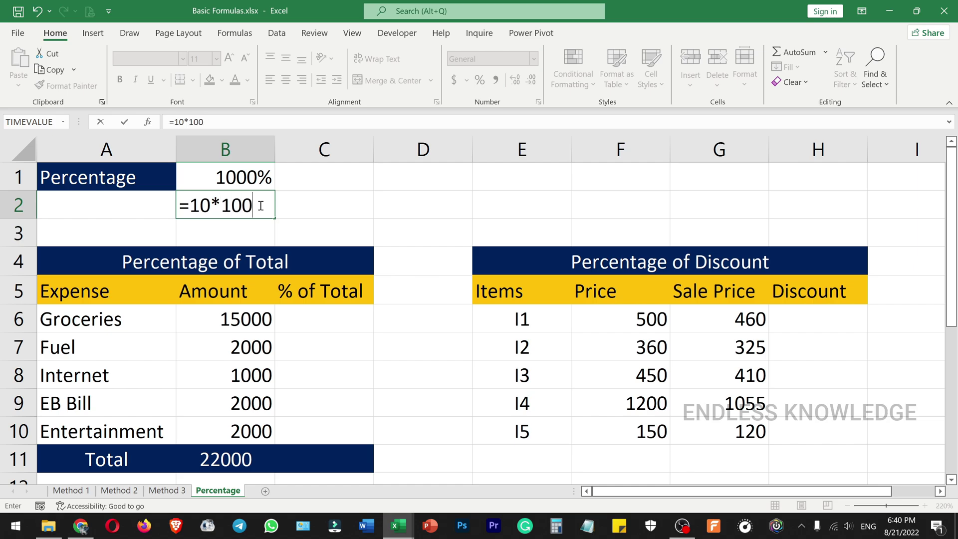
pyautogui.press('Return')
pyautogui.click(259, 205)
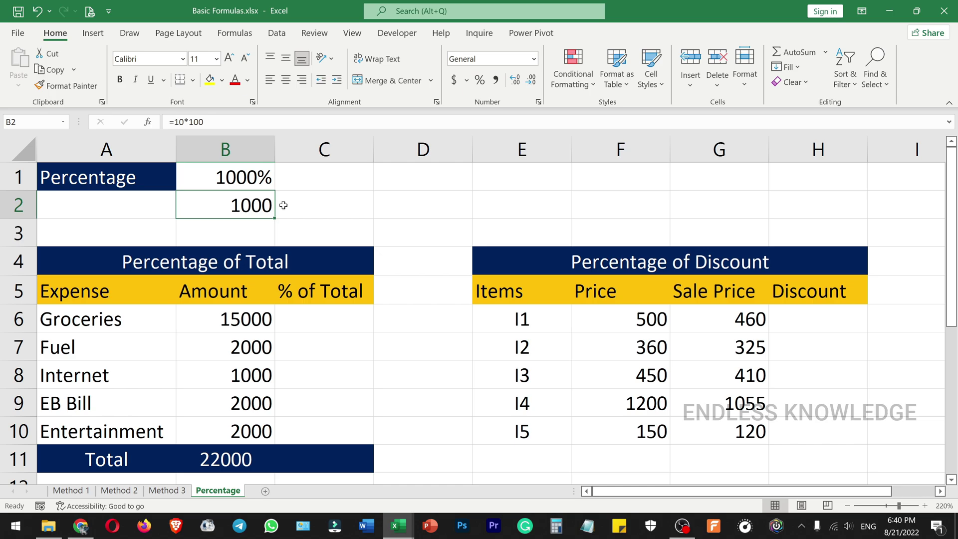
# - Undo the formula in B2, the percentage format on B1 and the number entered in B1
pyautogui.hotkey('ctrl', 'z')
pyautogui.hotkey('ctrl', 'z')
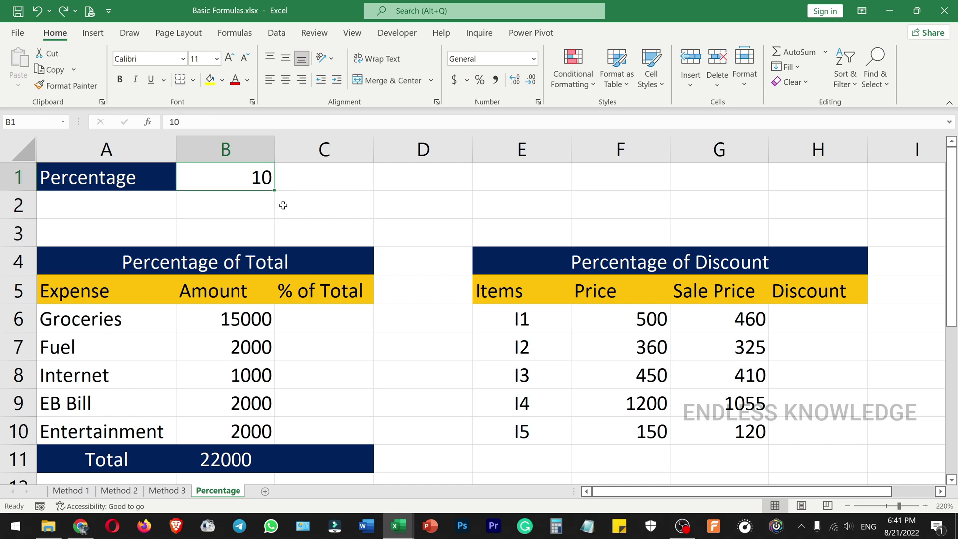
pyautogui.hotkey('ctrl', 'z')
# - Enter .1 in cell B1 and apply the percentage format to it
pyautogui.write('.1')
pyautogui.press('Return')
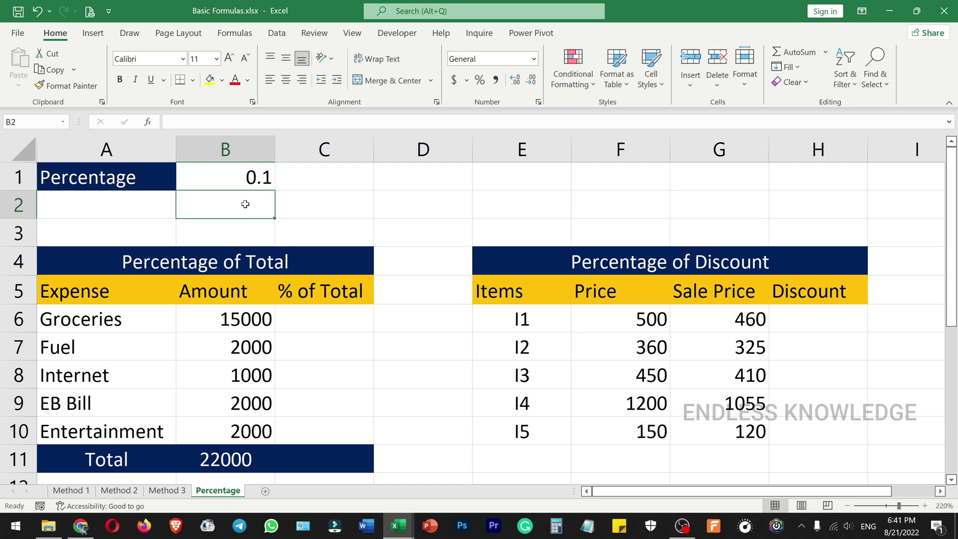
pyautogui.click(262, 182)
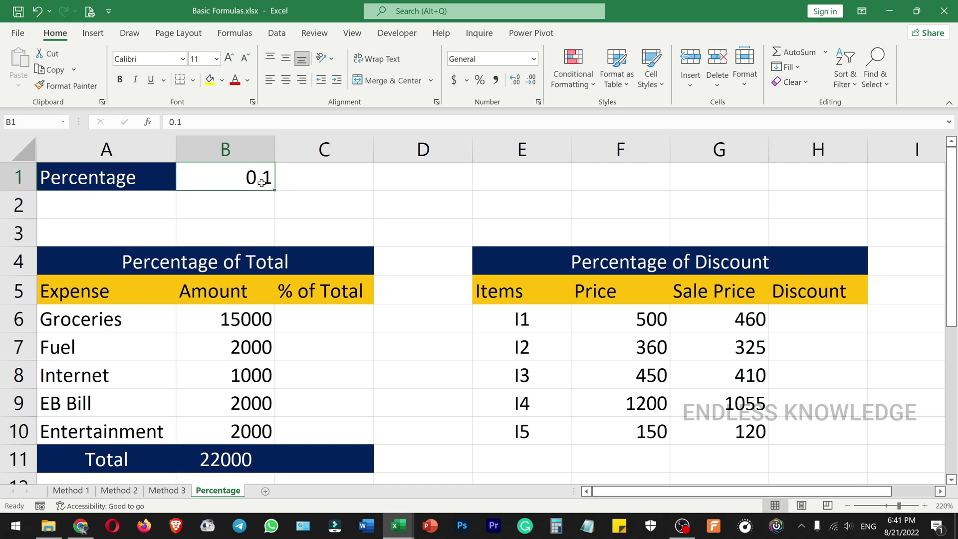
pyautogui.click(479, 80)
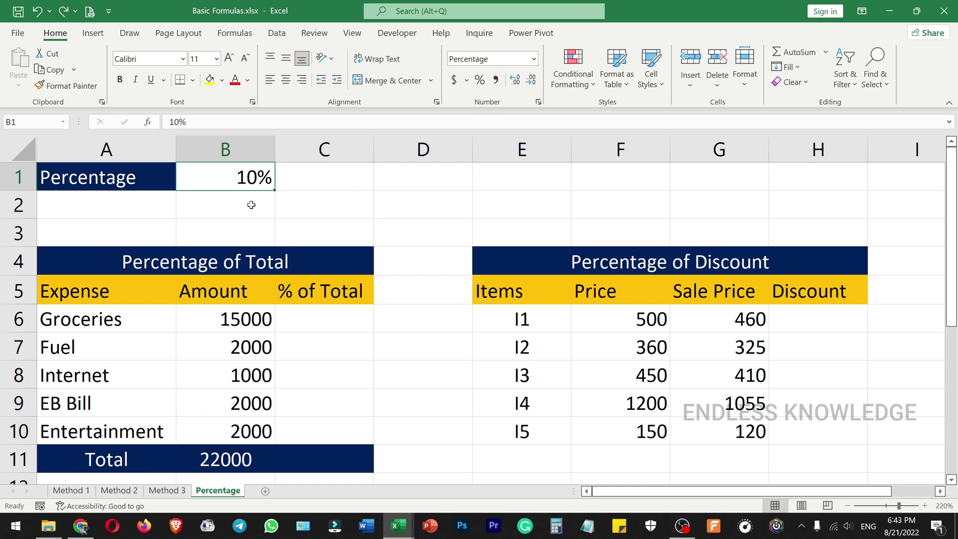
# - Enter 0.12 in cell C1 and apply the percentage format to it
pyautogui.click(314, 182)
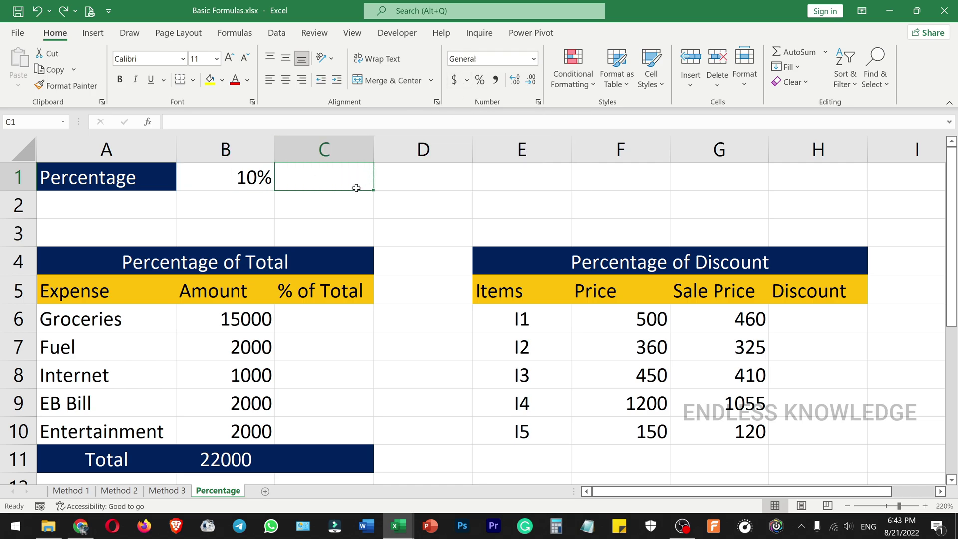
pyautogui.write('0.')
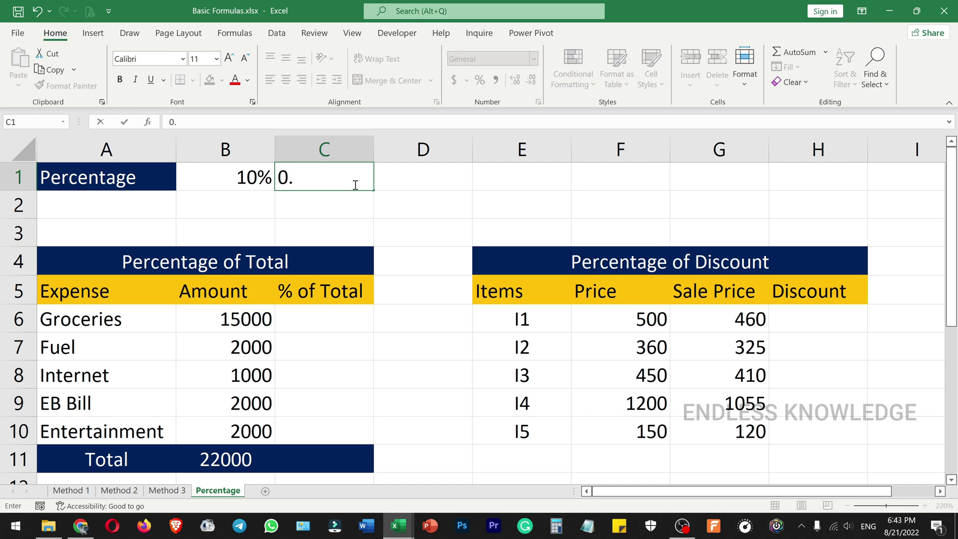
pyautogui.write('12')
pyautogui.press('Return')
pyautogui.click(353, 182)
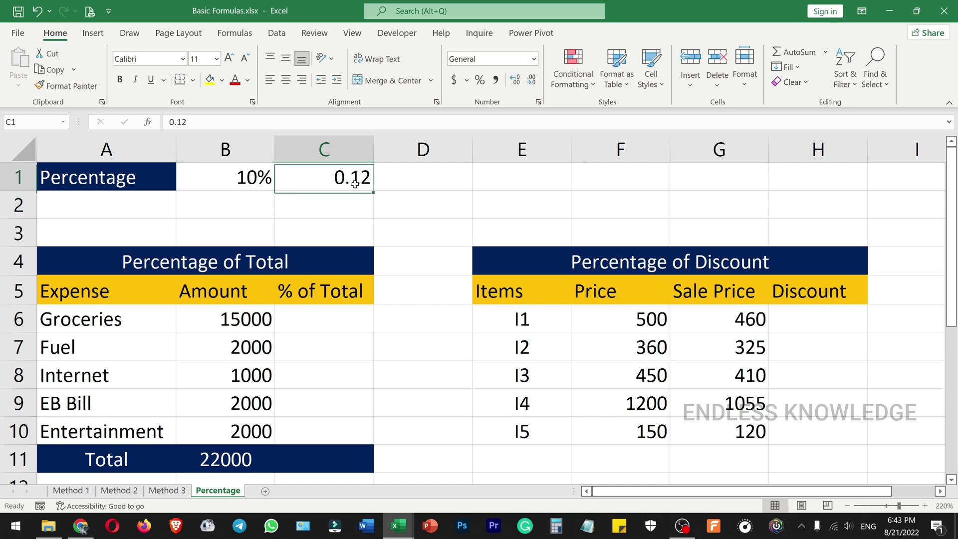
pyautogui.click(479, 80)
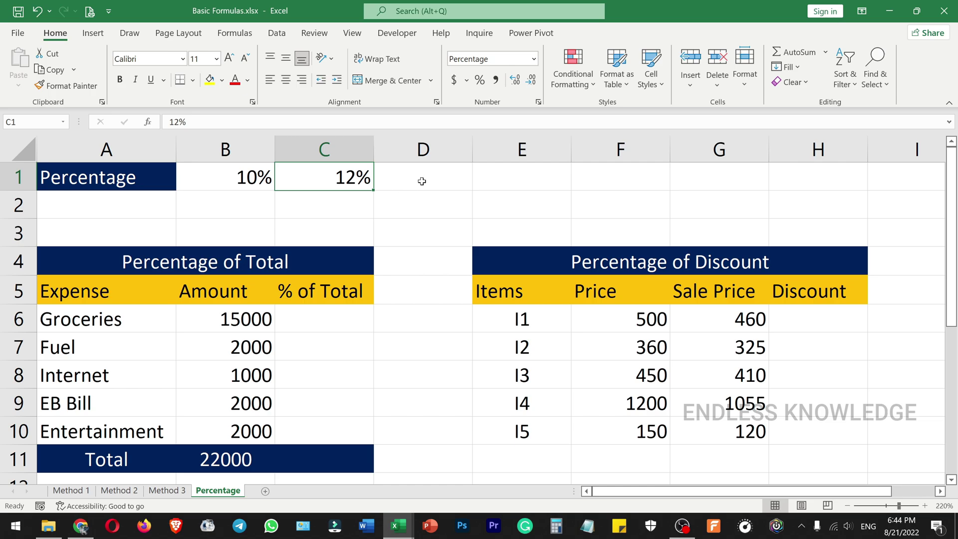
# - Apply the percentage format to the empty cell D1 and enter 0.1 in it
pyautogui.click(462, 179)
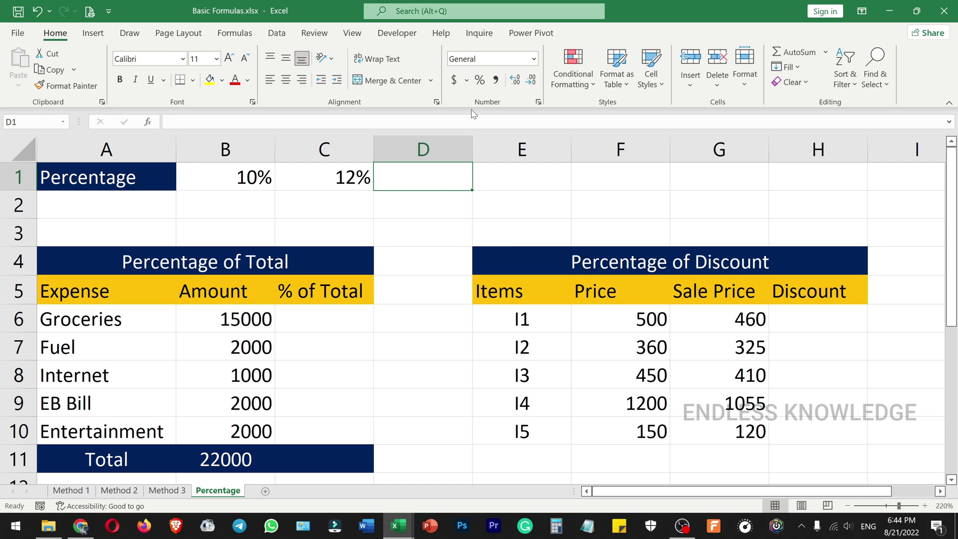
pyautogui.click(479, 80)
pyautogui.write('0.1')
pyautogui.press('Return')
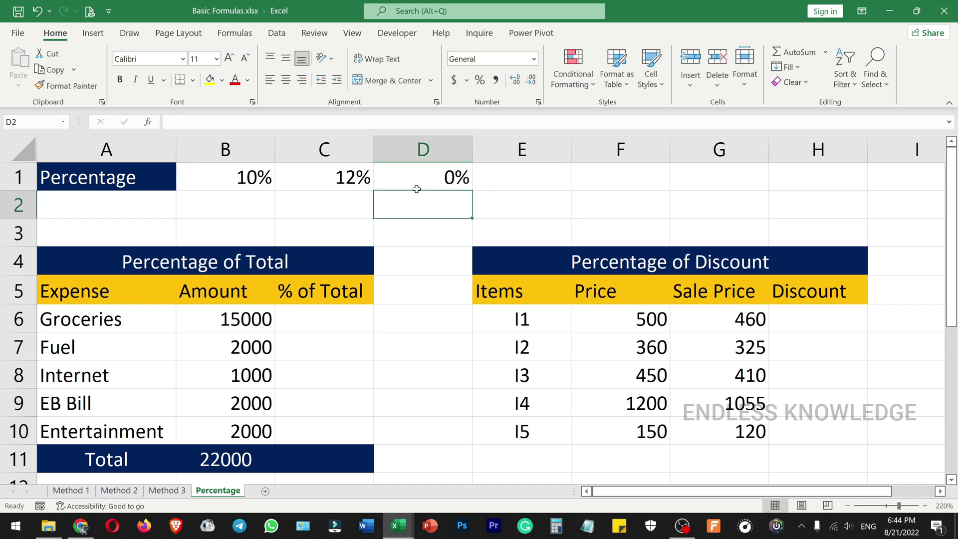
pyautogui.click(416, 189)
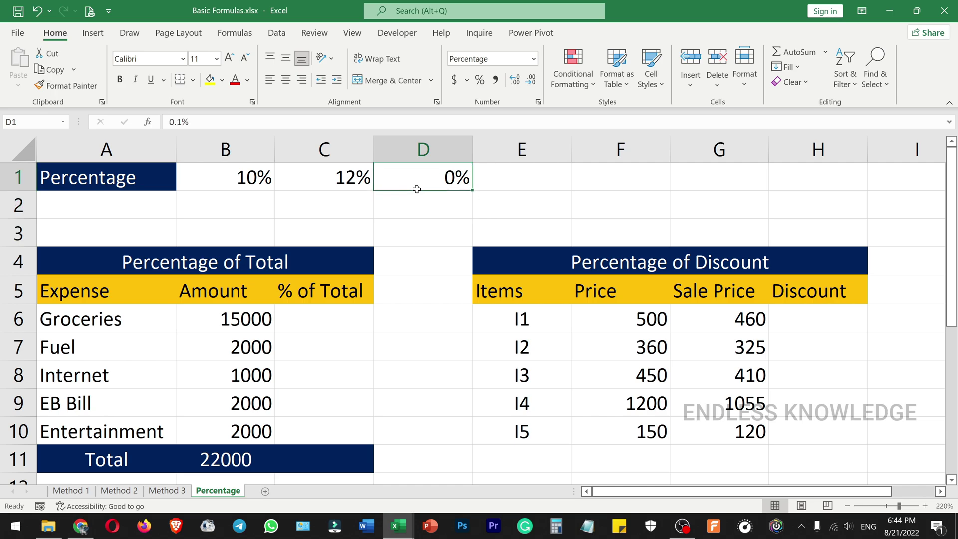
# - Enter .1 in the percentage-formatted cell D1
pyautogui.write('0.12')
pyautogui.press('Return')
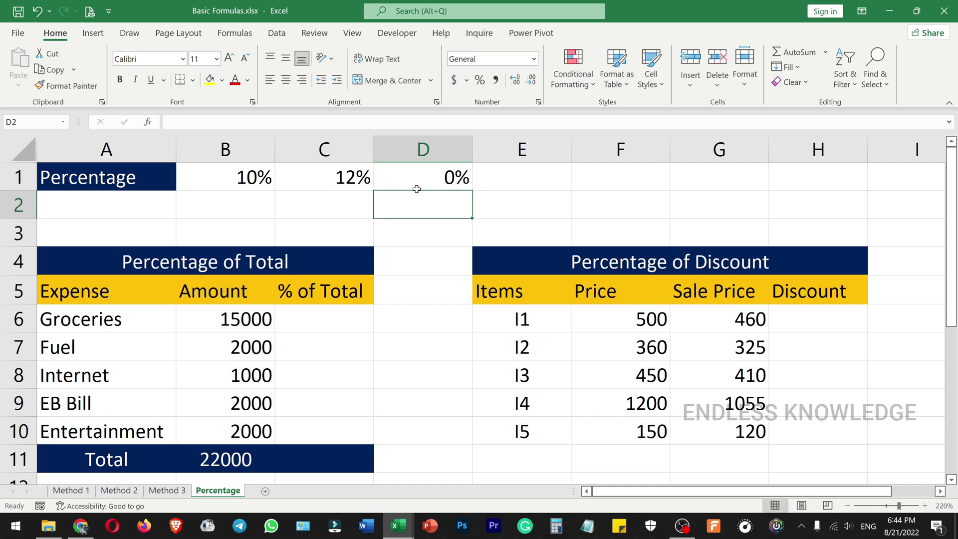
pyautogui.click(416, 189)
pyautogui.write('.')
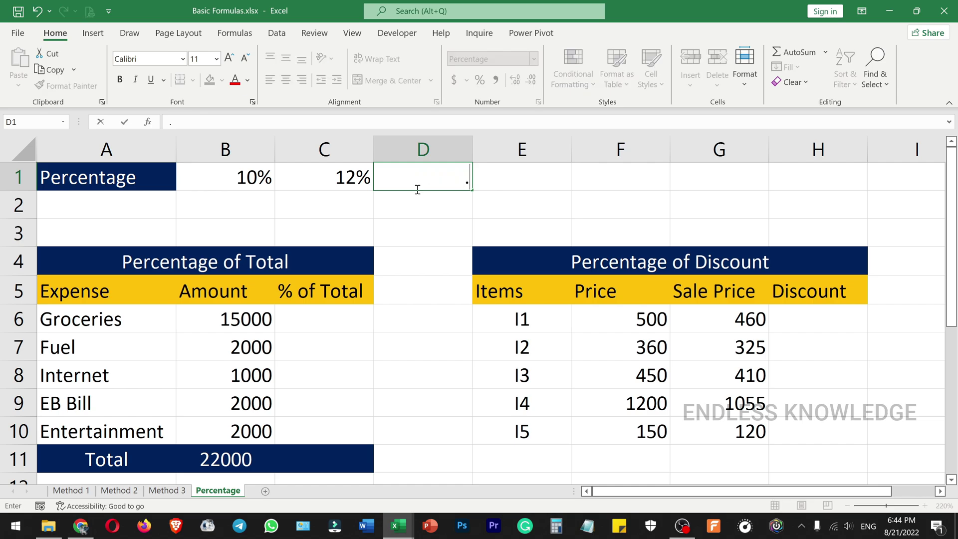
pyautogui.write('1')
pyautogui.press('Return')
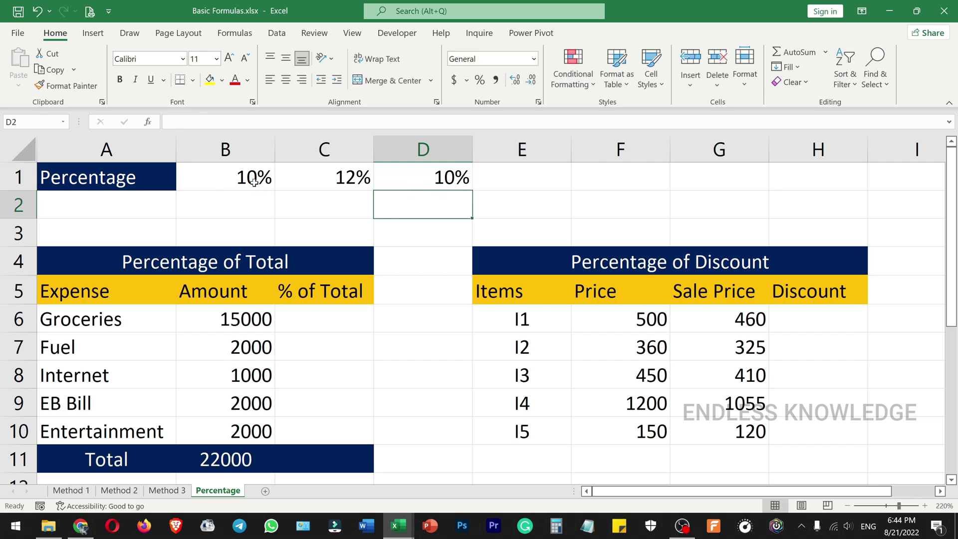
# - Clear the percentages from B1:D1 and enter 10% directly in cell B2
pyautogui.moveTo(251, 180); pyautogui.dragTo(454, 180)
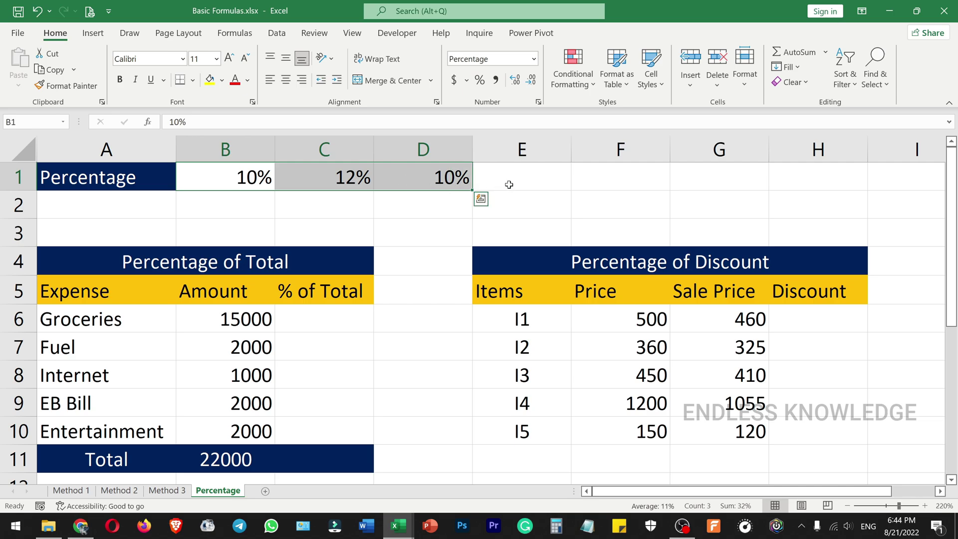
pyautogui.press('Delete')
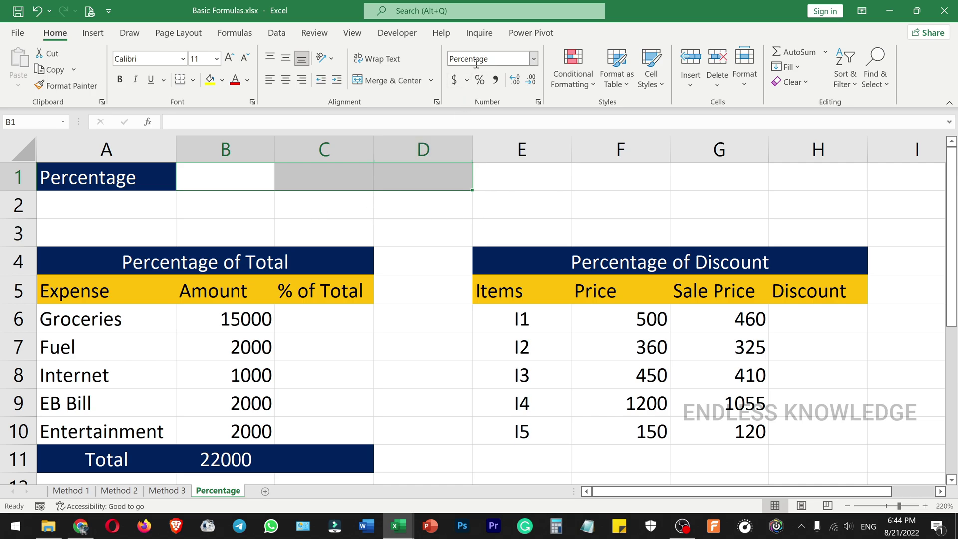
pyautogui.click(215, 207)
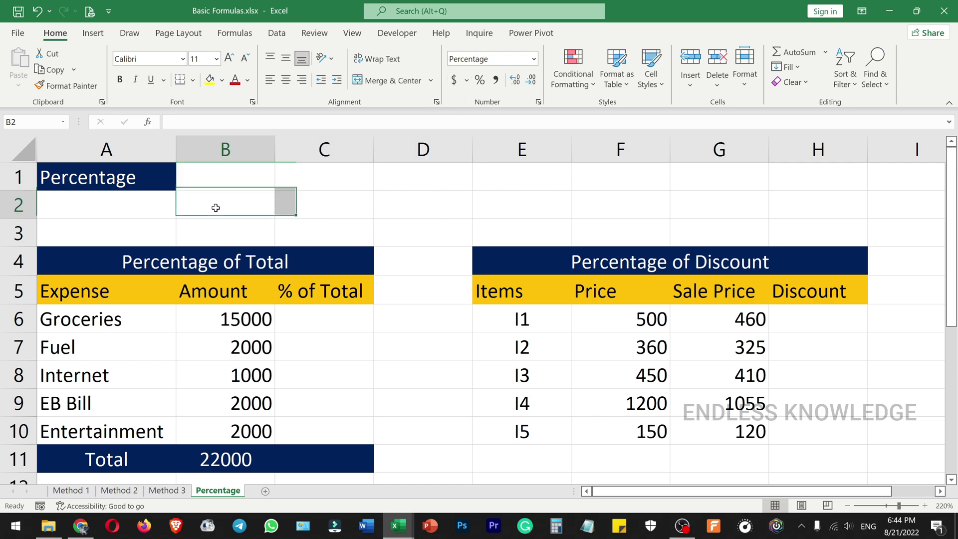
pyautogui.write('10')
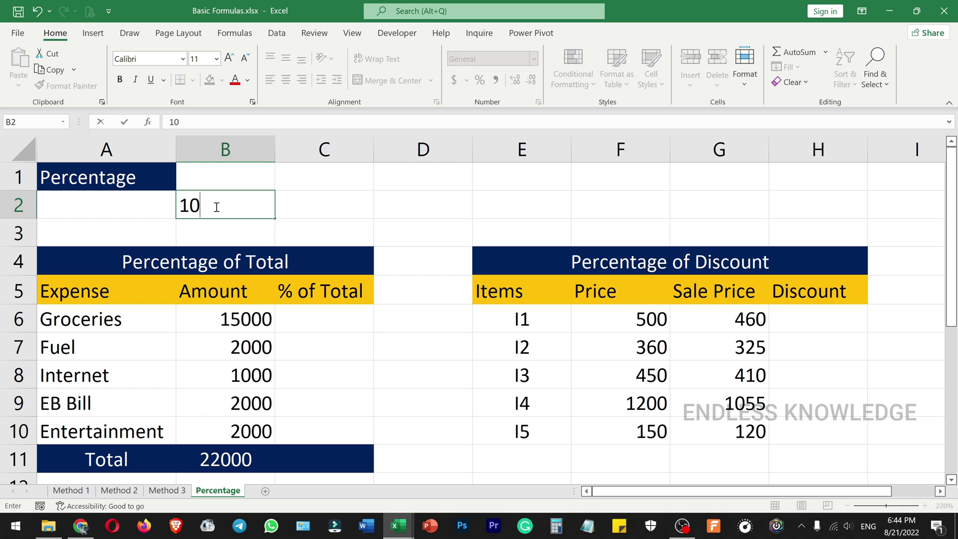
pyautogui.write('%')
pyautogui.press('Return')
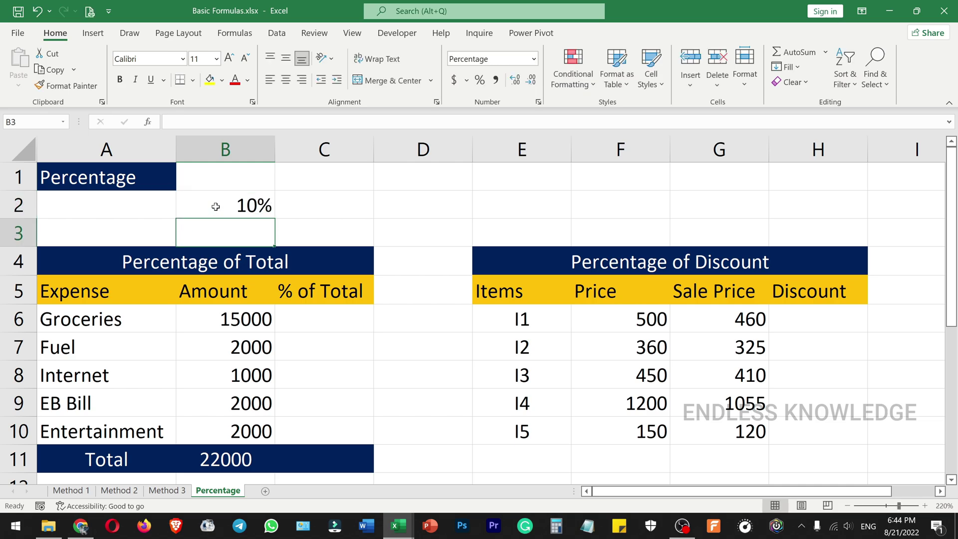
pyautogui.click(215, 205)
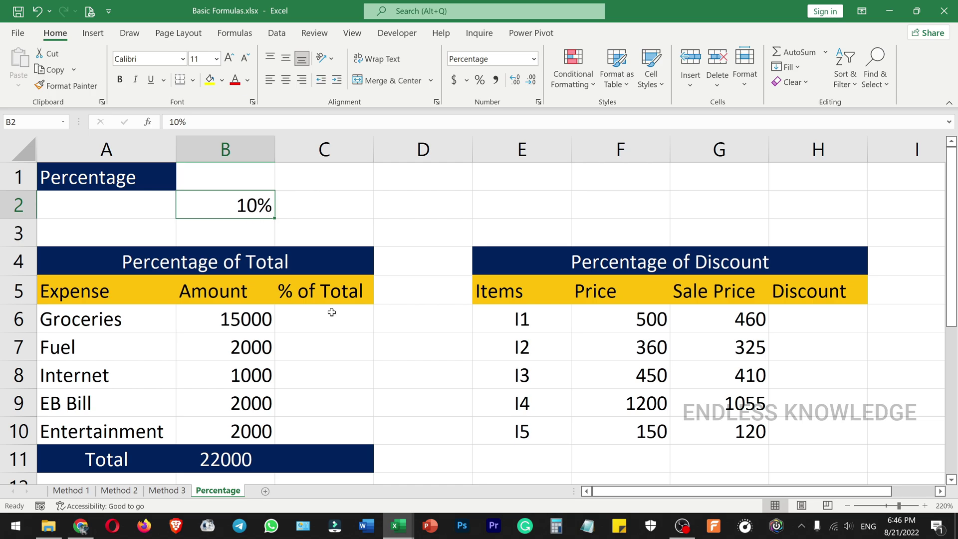
# - Examine the Percentage of Total and Percentage of Discount tables, including the Groceries amount and the overall total in B11
pyautogui.scroll(-1, 331, 312)
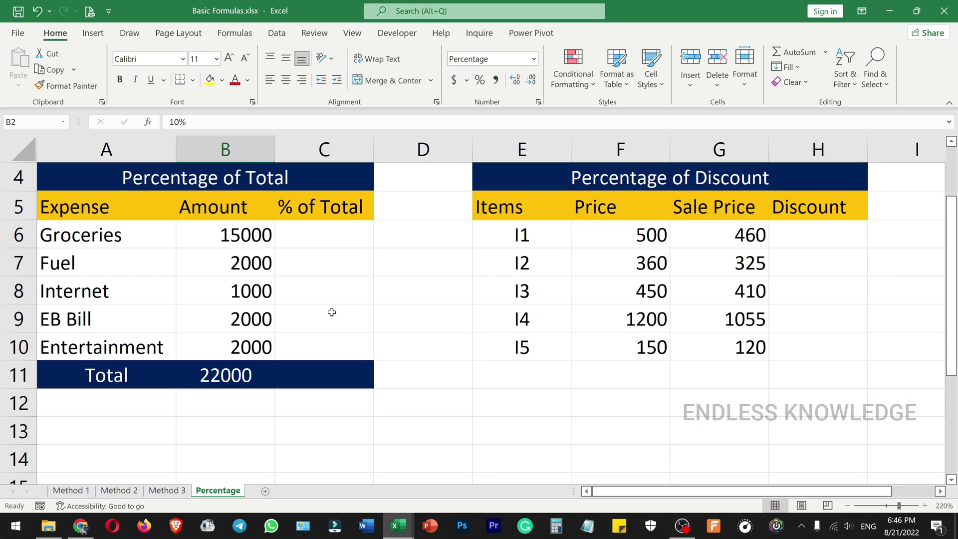
pyautogui.click(316, 240)
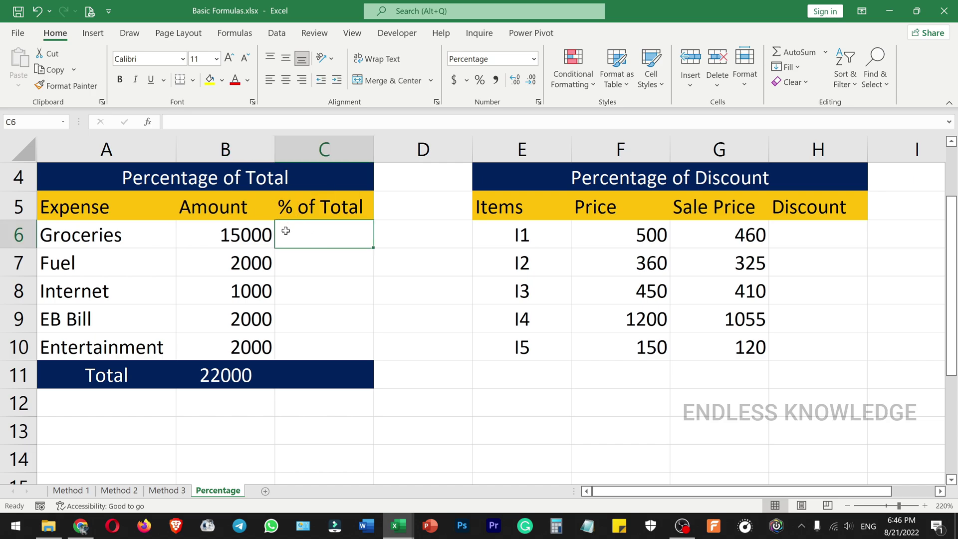
pyautogui.moveTo(653, 234); pyautogui.dragTo(731, 235)
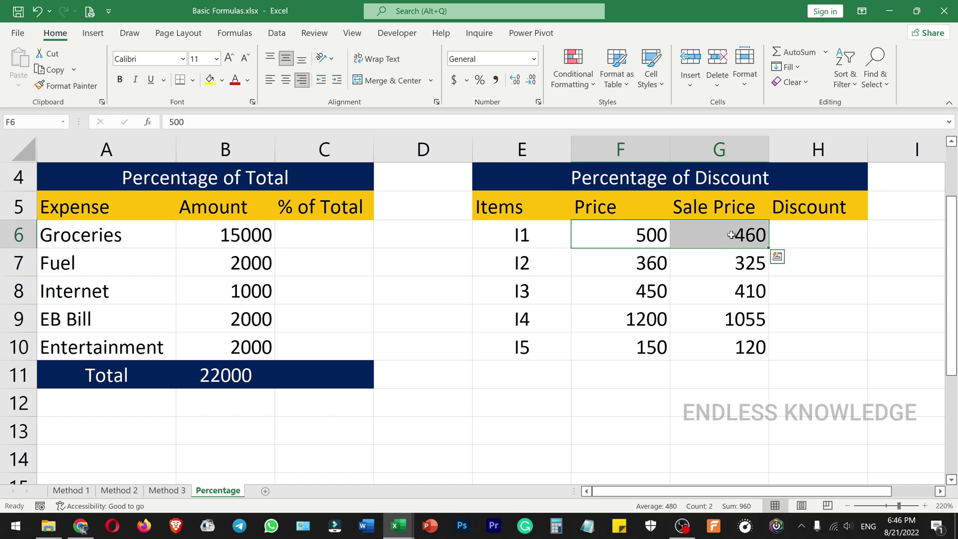
pyautogui.click(314, 235)
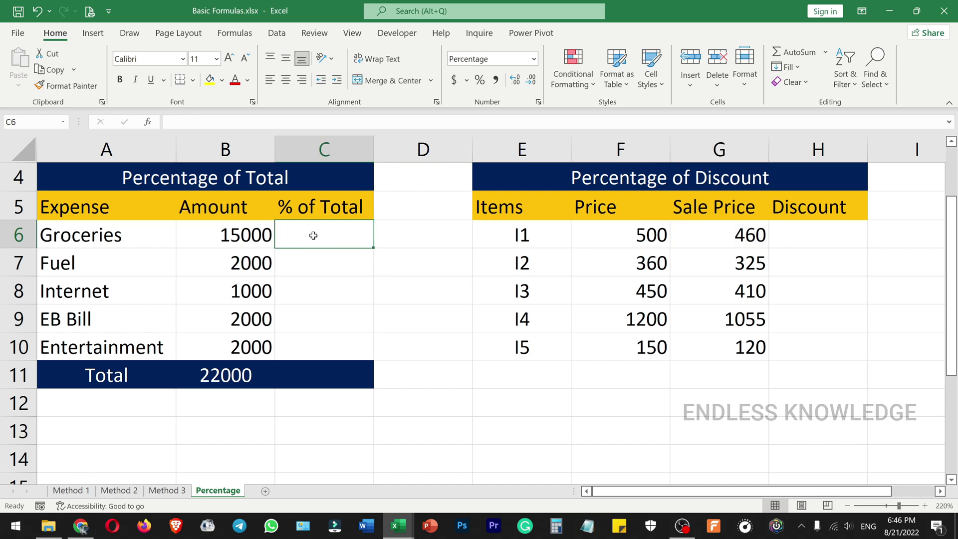
pyautogui.click(66, 243)
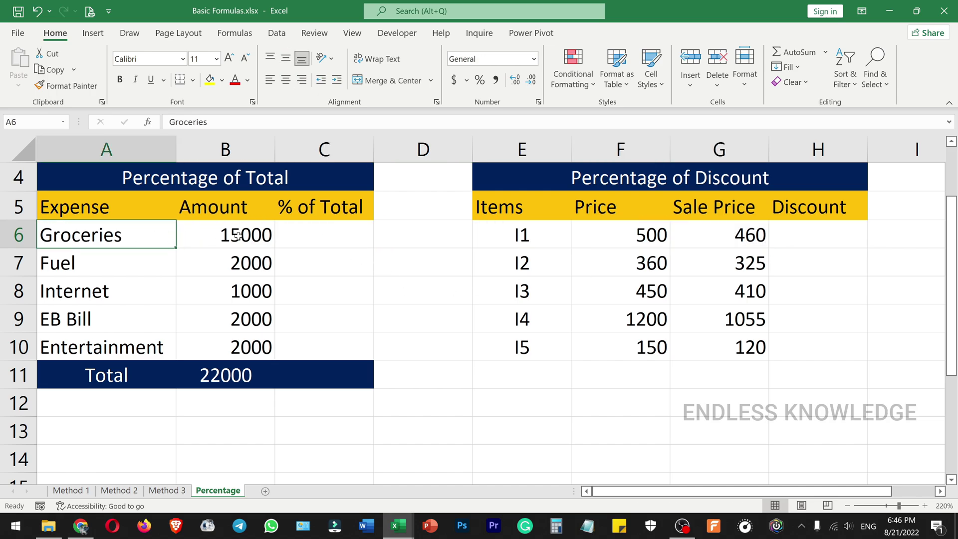
pyautogui.click(239, 236)
pyautogui.click(234, 367)
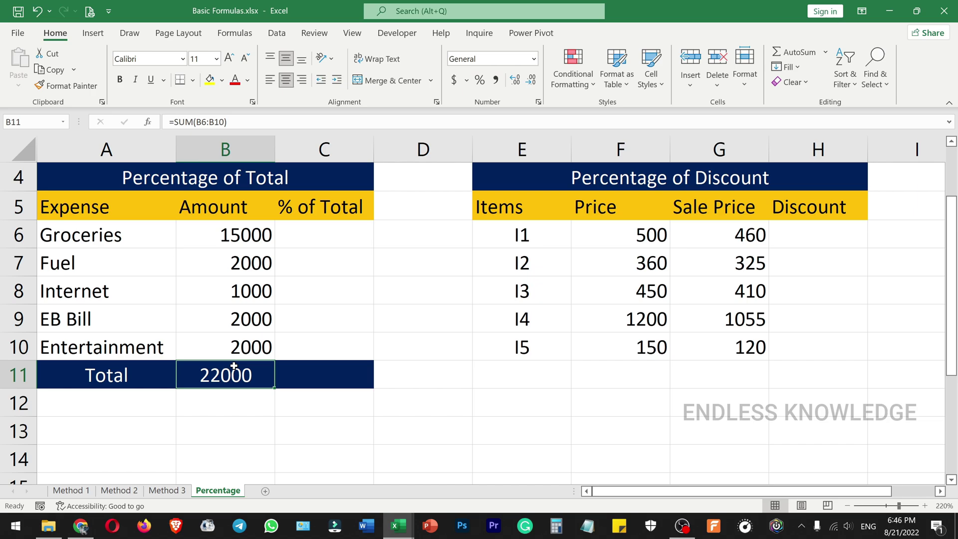
# - Enter the formula =B6/$B$11 in cell C6 to calculate Groceries' share of the total
pyautogui.click(330, 239)
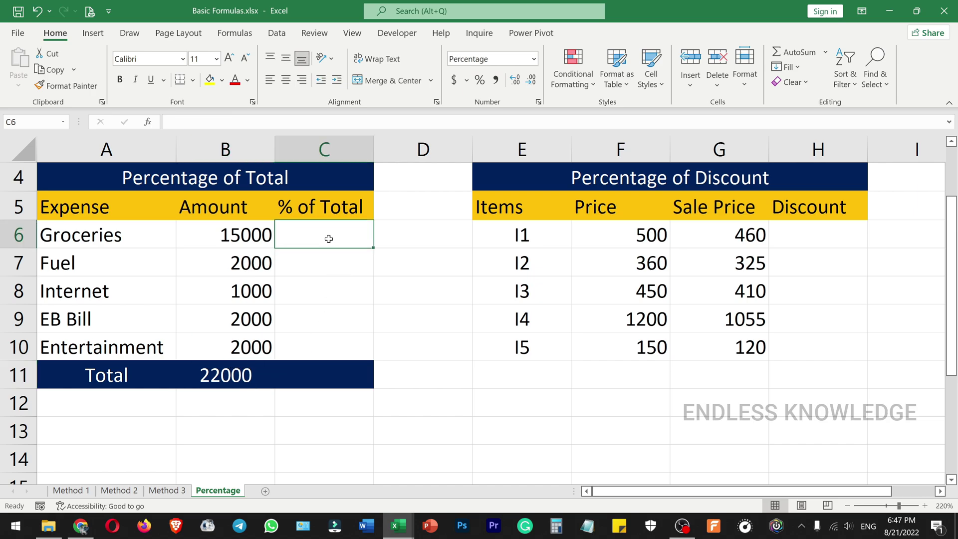
pyautogui.write('=')
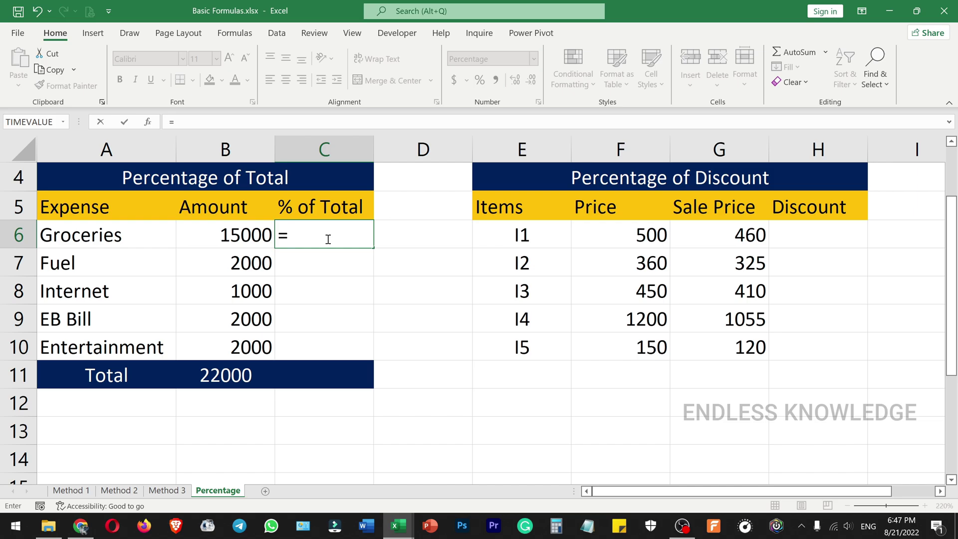
pyautogui.click(232, 232)
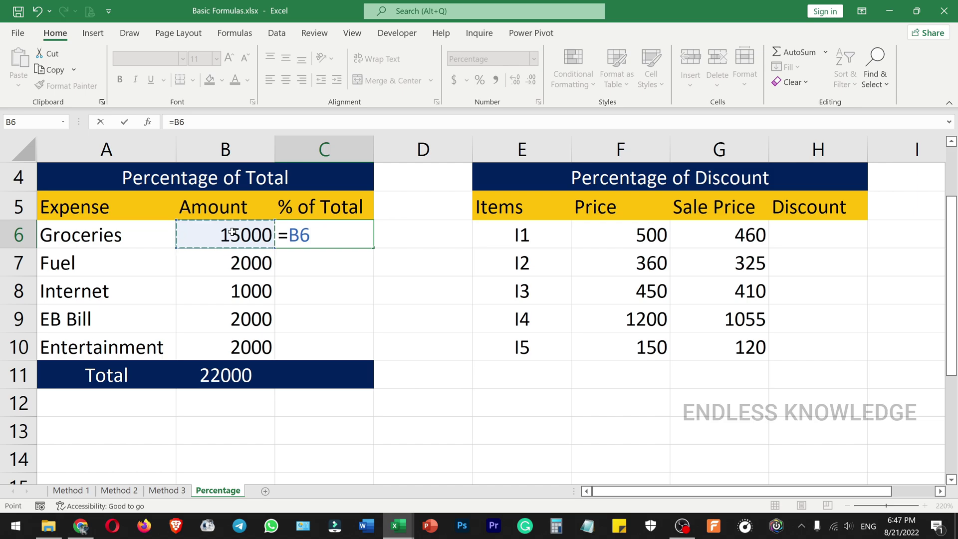
pyautogui.write('/')
pyautogui.click(216, 374)
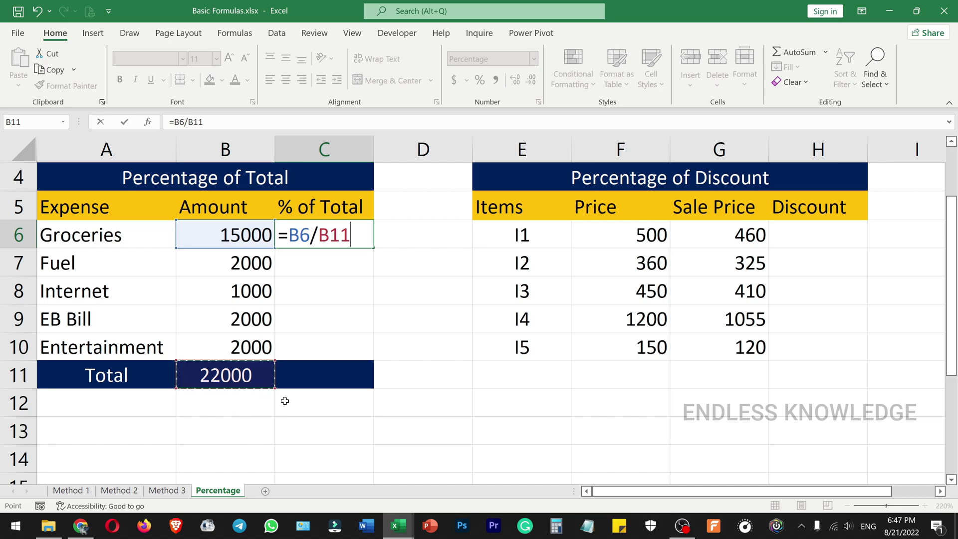
pyautogui.click(335, 234)
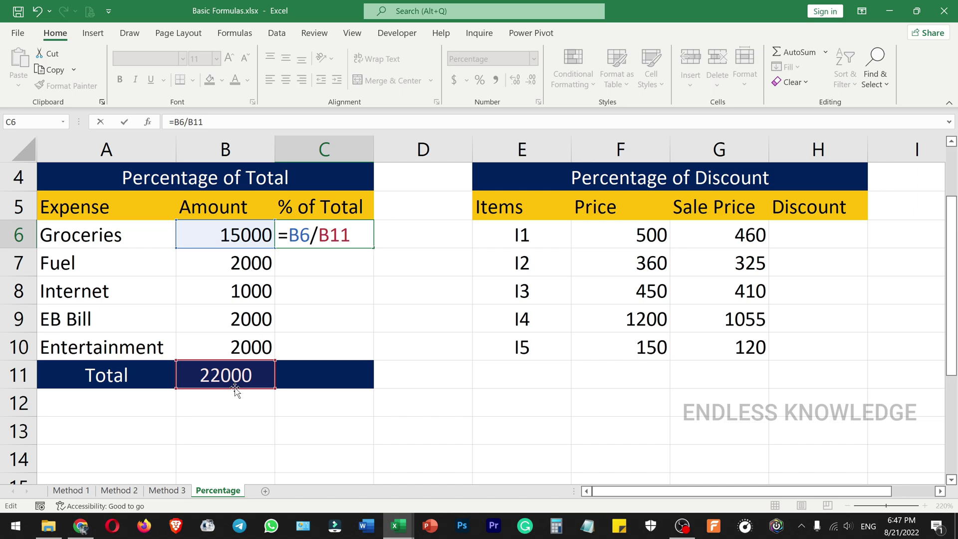
pyautogui.press('F4')
pyautogui.click(334, 237)
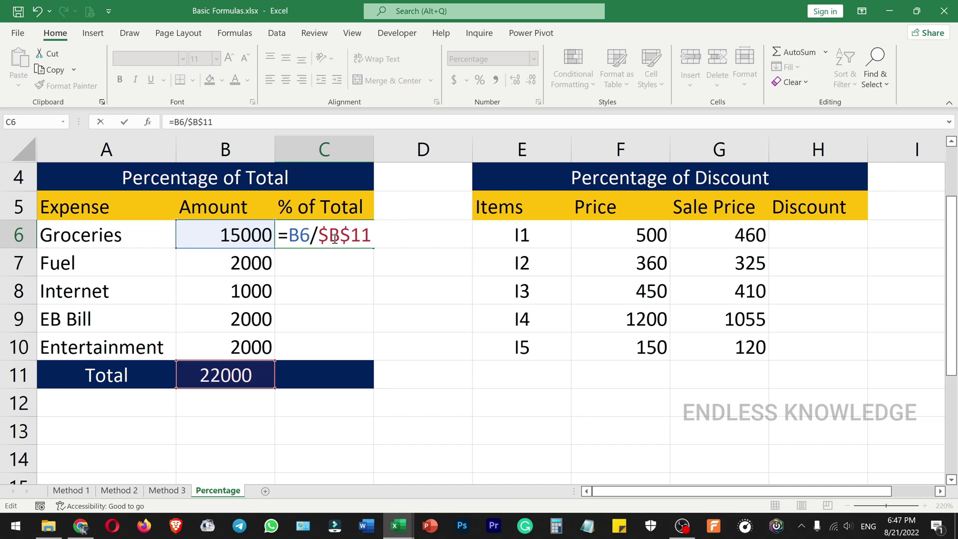
pyautogui.press('Return')
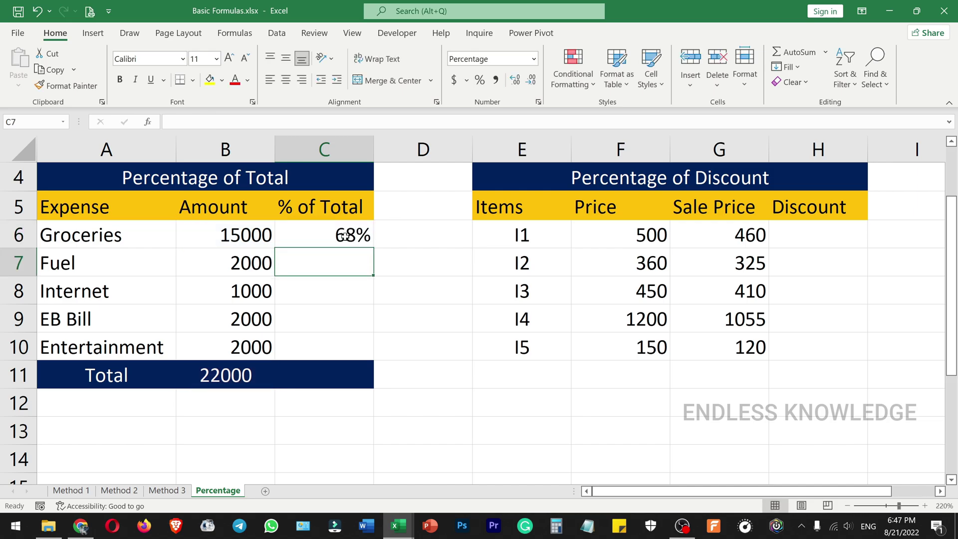
# - Fill the % of Total formula from C6 down to C10 and total the percentages in C11
pyautogui.click(344, 235)
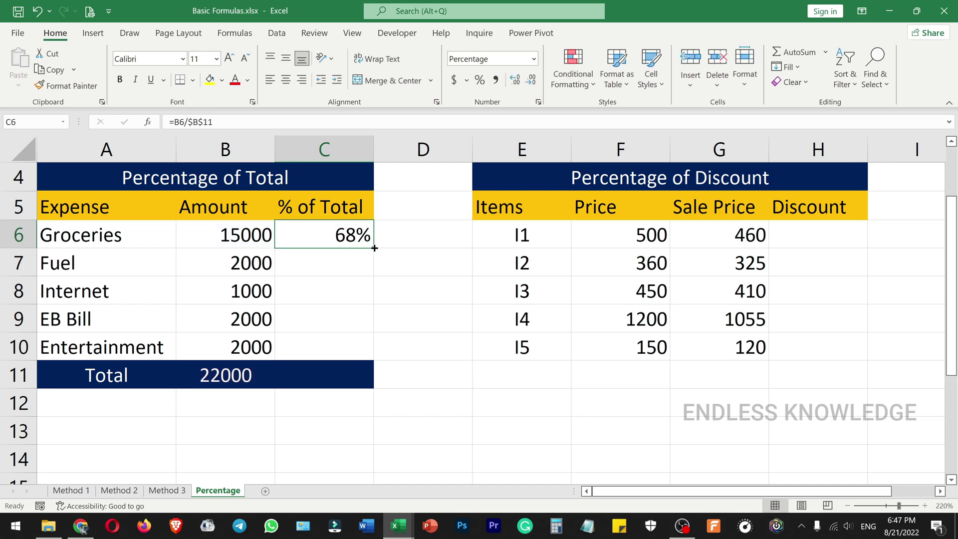
pyautogui.moveTo(375, 267); pyautogui.dragTo(374, 361)
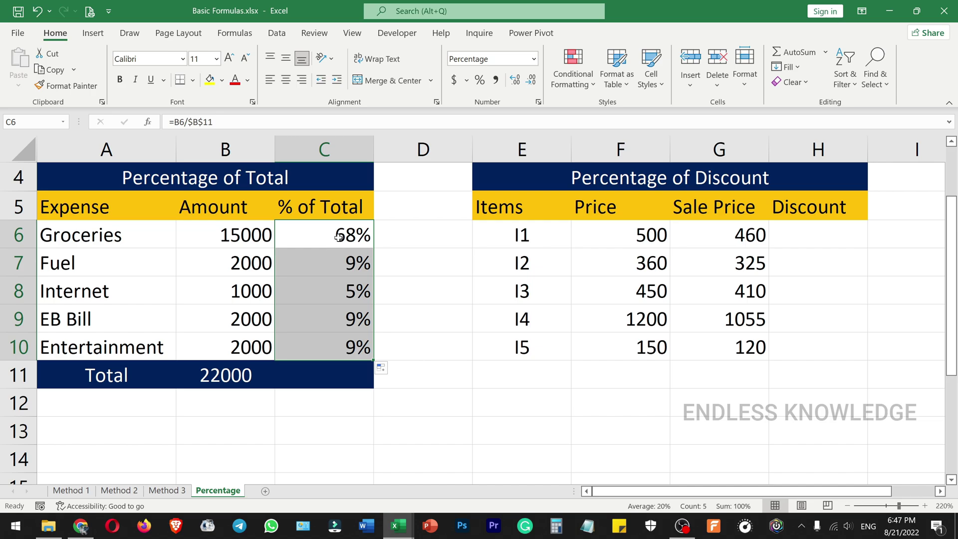
pyautogui.moveTo(335, 239); pyautogui.dragTo(335, 356)
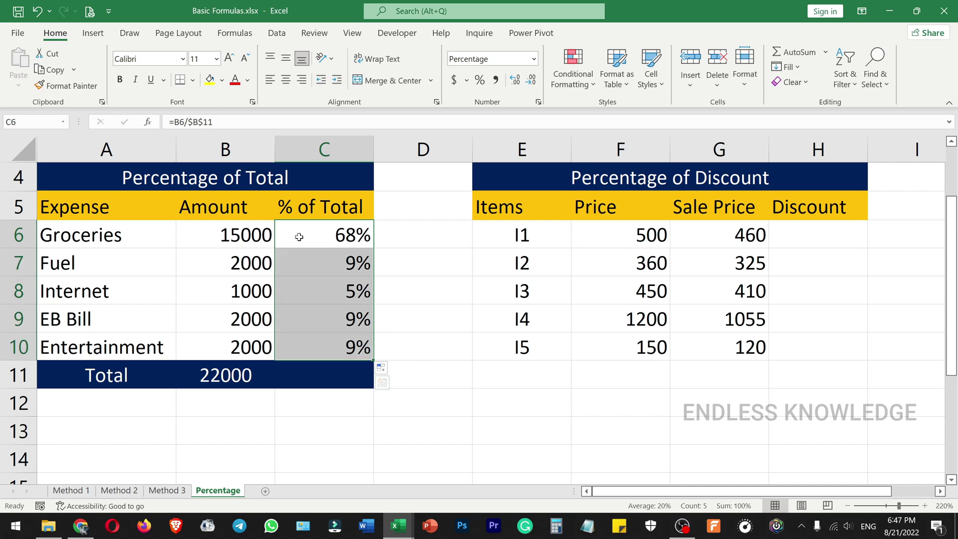
pyautogui.hotkey('shift', 'Down')
pyautogui.hotkey('ctrl', 'd')
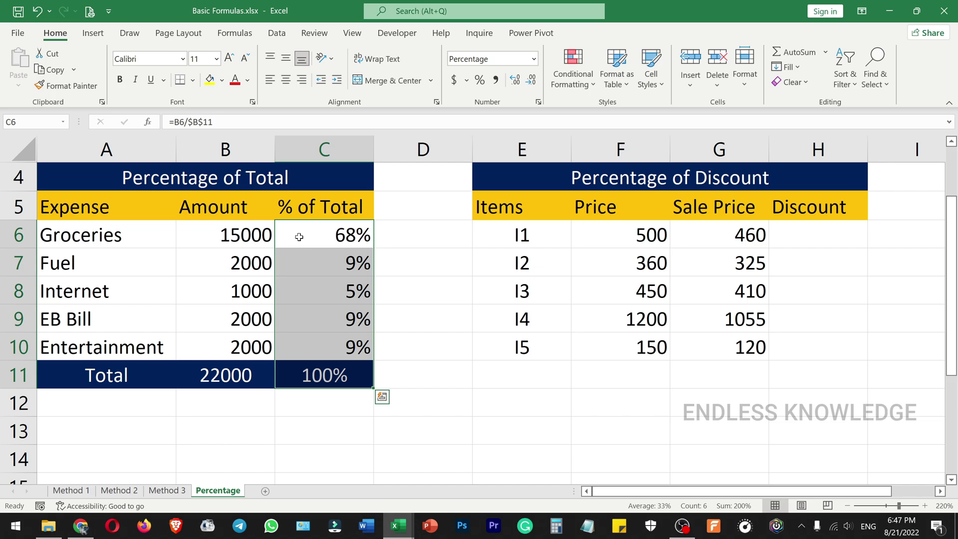
pyautogui.press('Escape')
# - Enter the formula =(F6-G6)/F6 in cell H6 to calculate the discount percentage of item I1
pyautogui.click(516, 238)
pyautogui.click(627, 231)
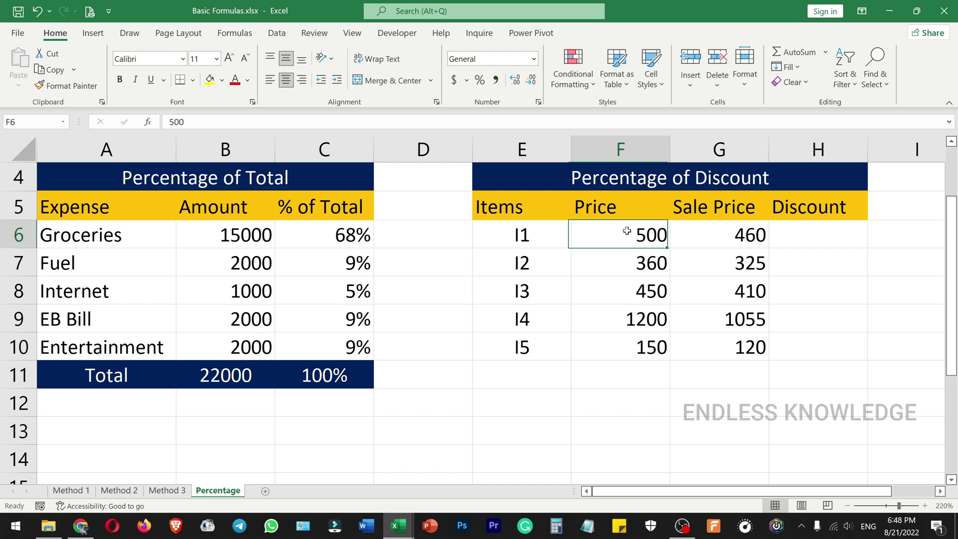
pyautogui.click(717, 233)
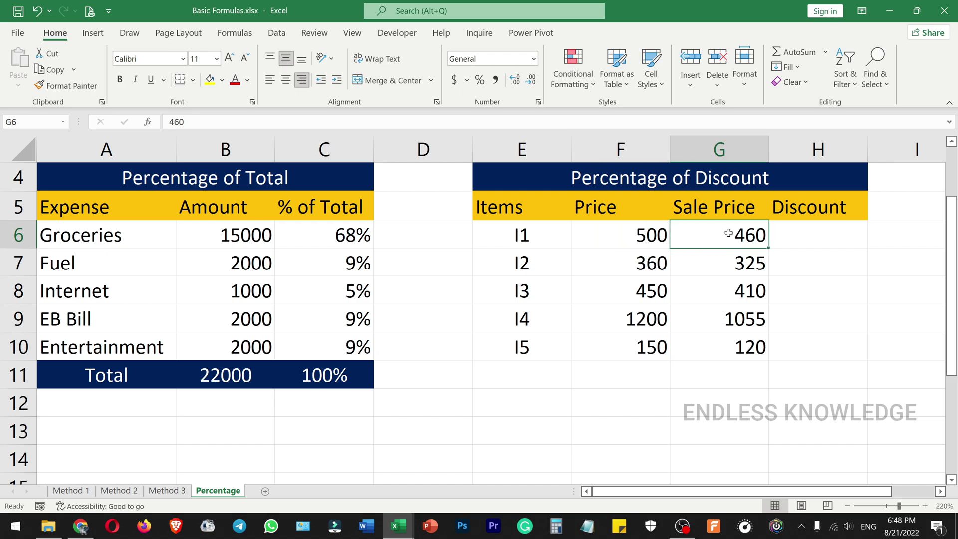
pyautogui.click(801, 235)
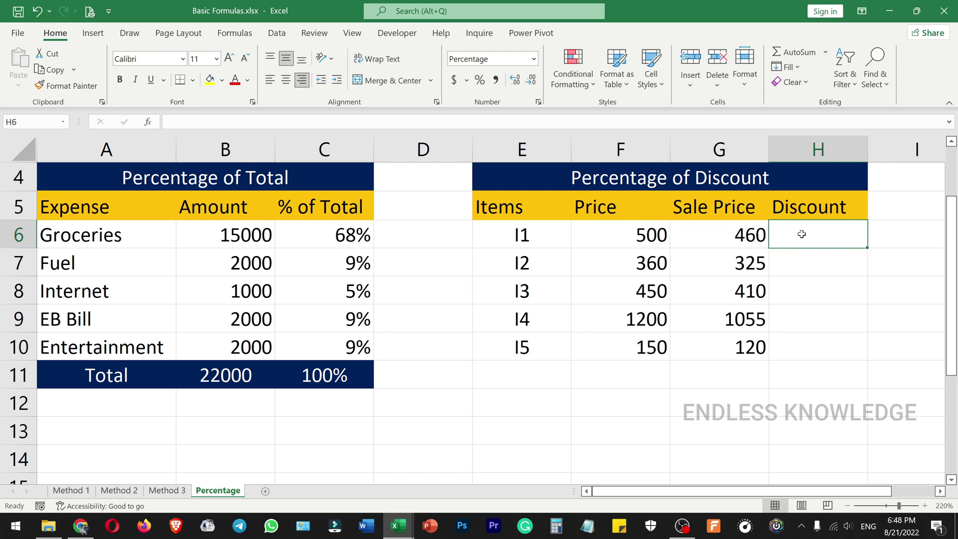
pyautogui.write('=')
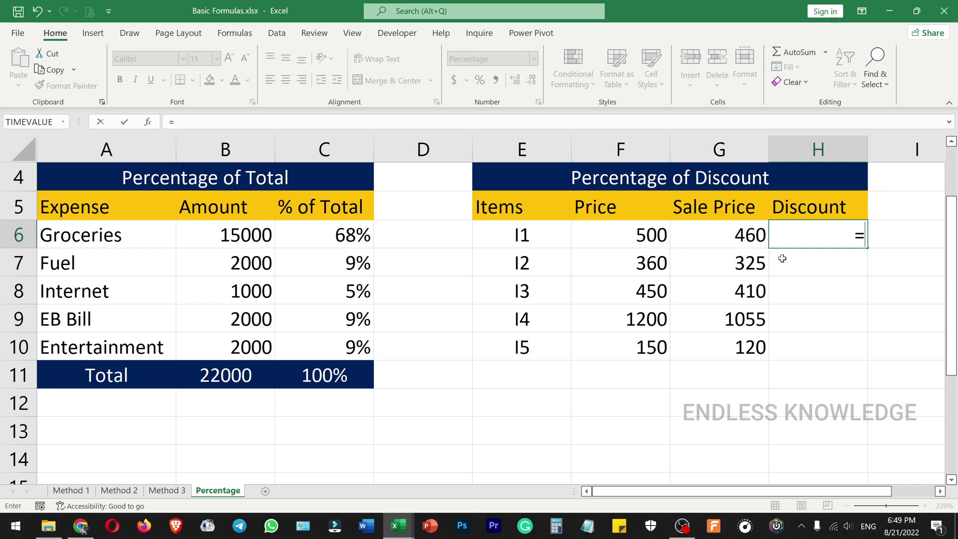
pyautogui.write('(')
pyautogui.click(626, 232)
pyautogui.write('-')
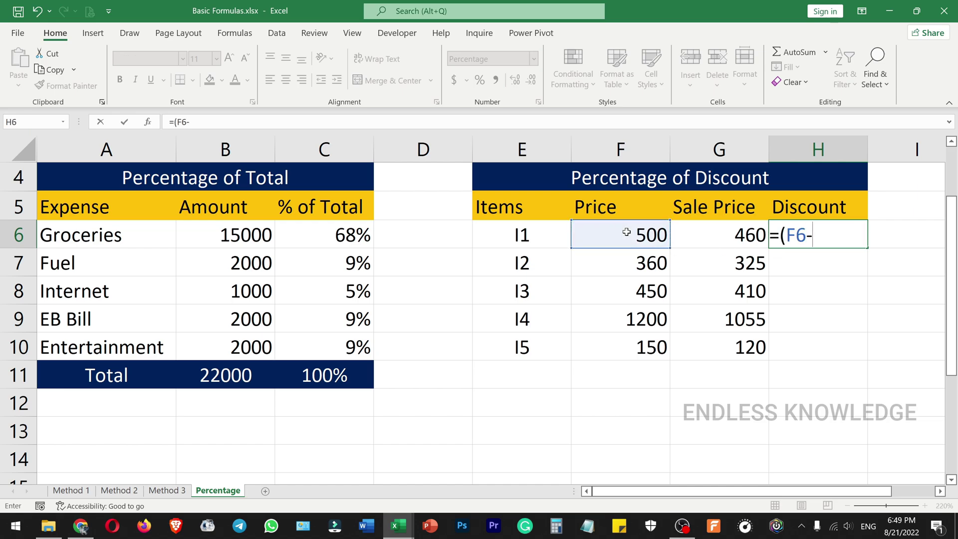
pyautogui.click(704, 234)
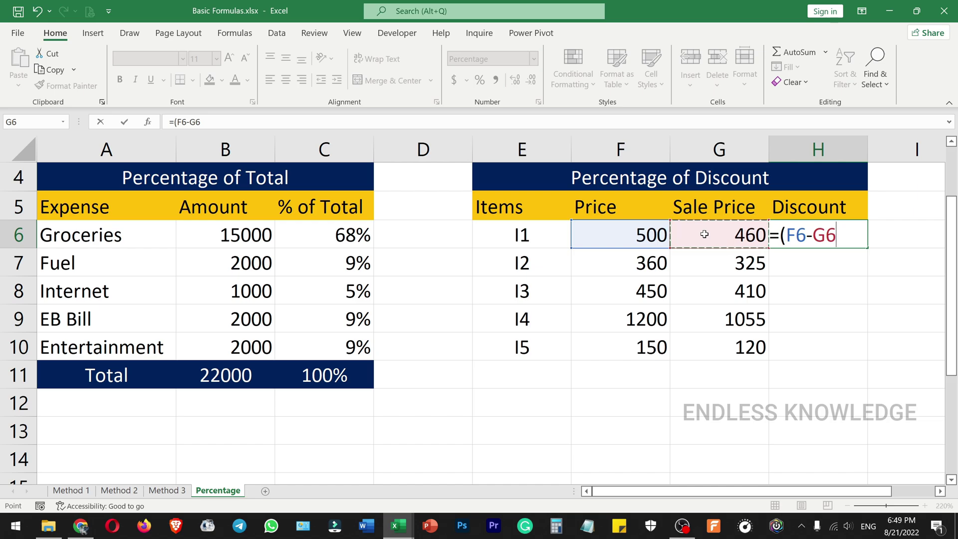
pyautogui.write(')/')
pyautogui.click(640, 237)
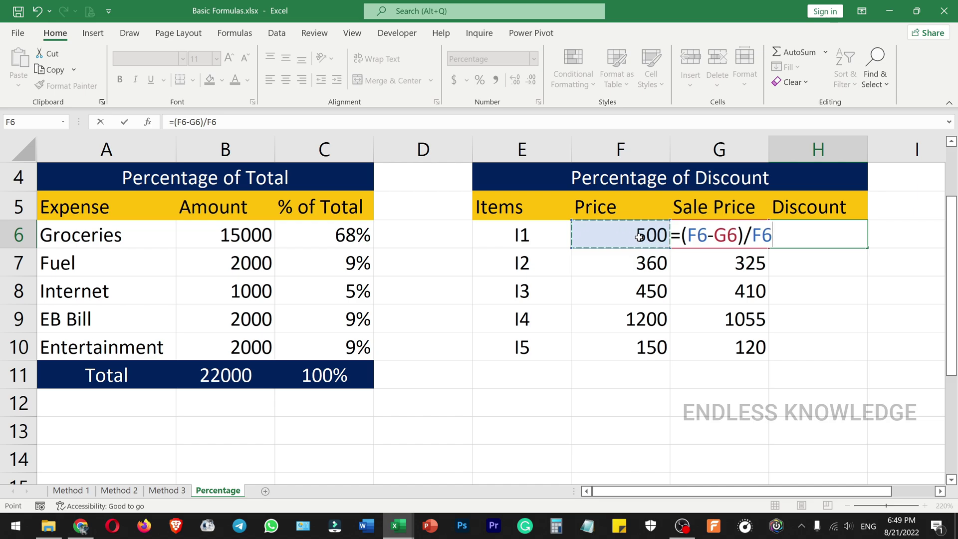
pyautogui.press('Return')
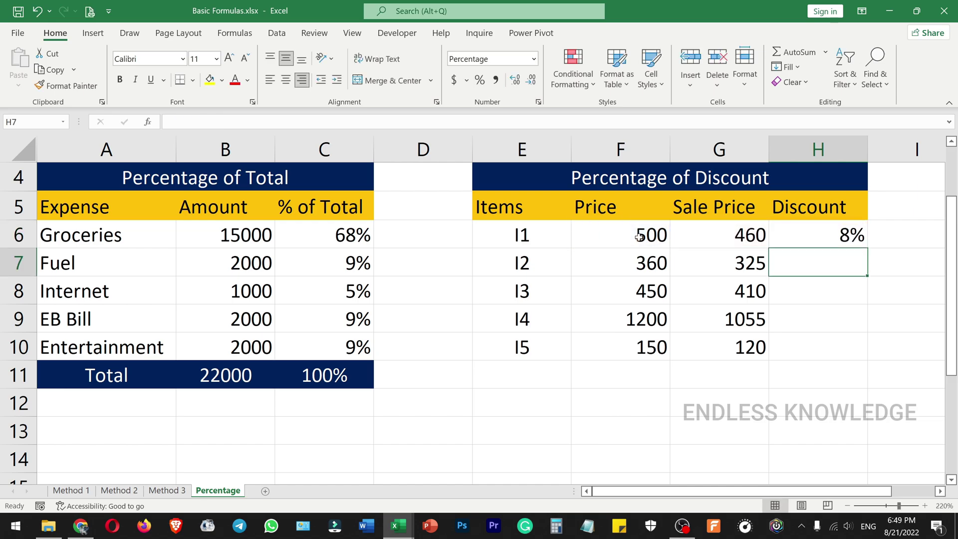
# - Fill the discount formula from H6 down to H10 for the remaining items
pyautogui.click(826, 233)
pyautogui.moveTo(867, 248); pyautogui.dragTo(867, 358)
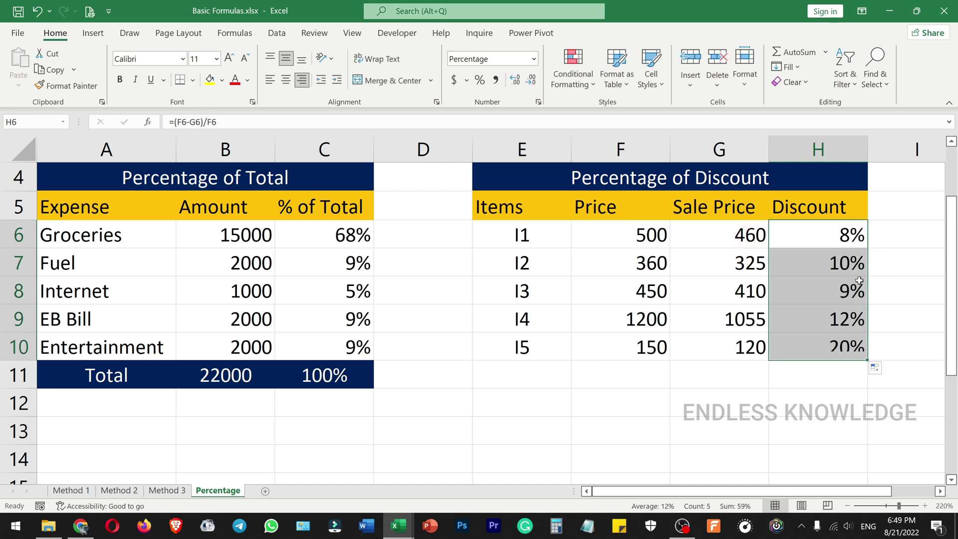
pyautogui.click(835, 371)
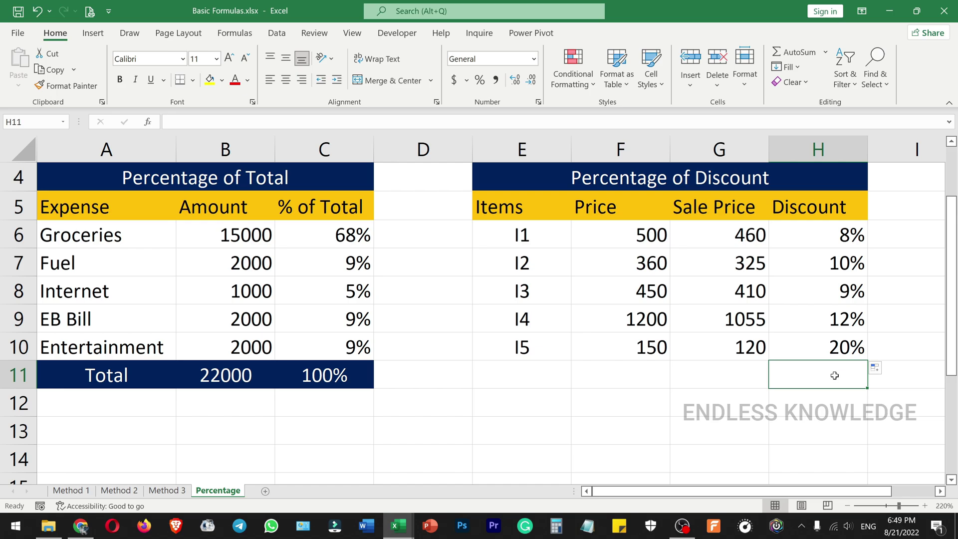